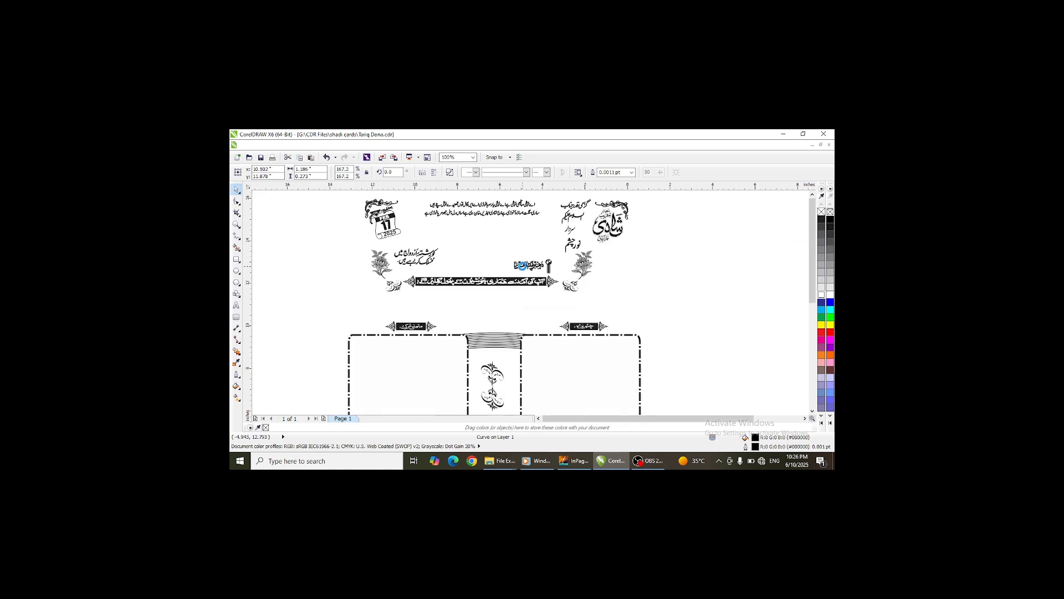
- Select the name text beside the card and apply a 4.0 pt outline through the Outline Pen dialog
{"action": "scroll", "coordinate": [586, 281], "scroll_direction": "down", "scroll_amount": 4}
{"action": "left_click", "coordinate": [669, 250]}
{"action": "scroll", "coordinate": [668, 249], "scroll_direction": "up", "scroll_amount": 4}
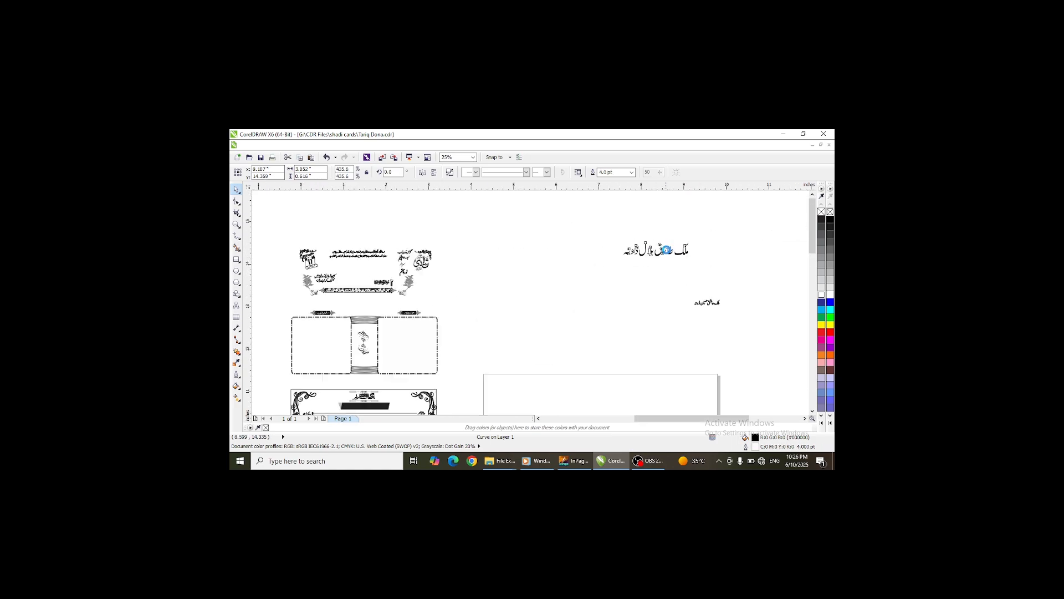
{"action": "scroll", "coordinate": [666, 250], "scroll_direction": "down", "scroll_amount": 3}
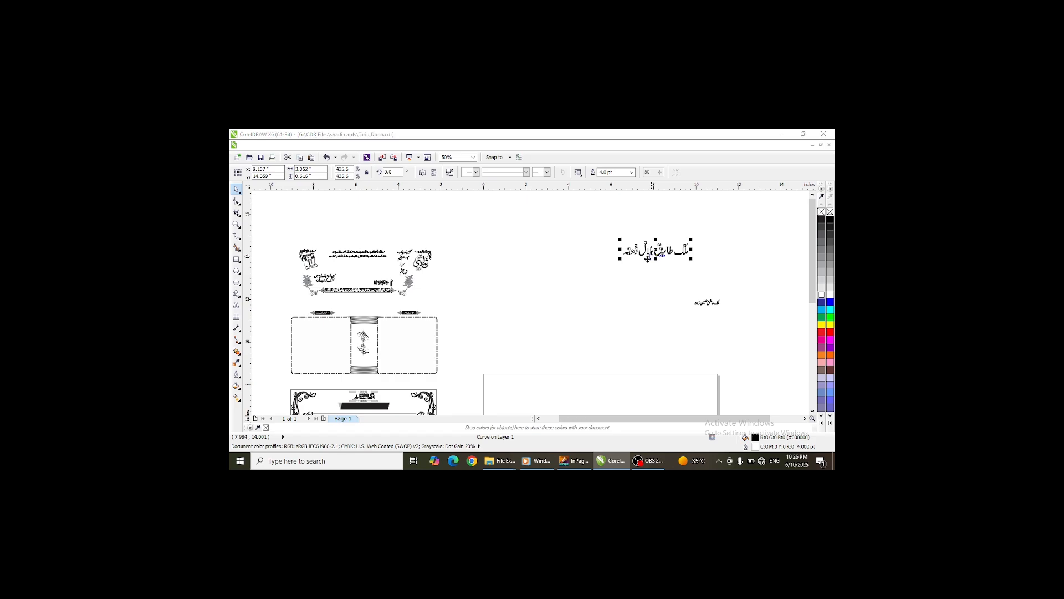
{"action": "key", "text": "F12"}
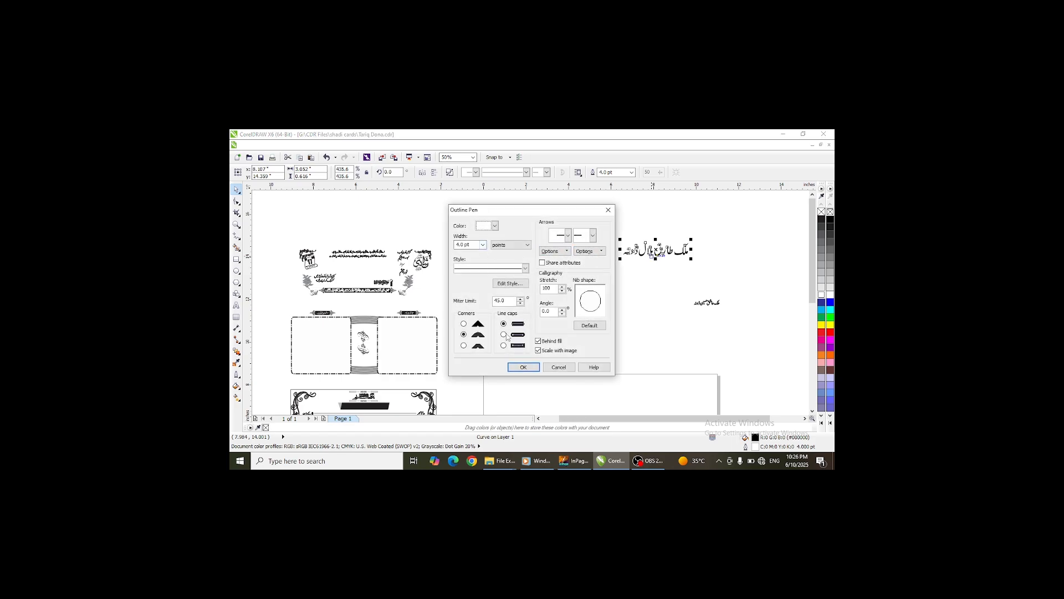
{"action": "left_click", "coordinate": [524, 367]}
{"action": "scroll", "coordinate": [664, 251], "scroll_direction": "down", "scroll_amount": 2}
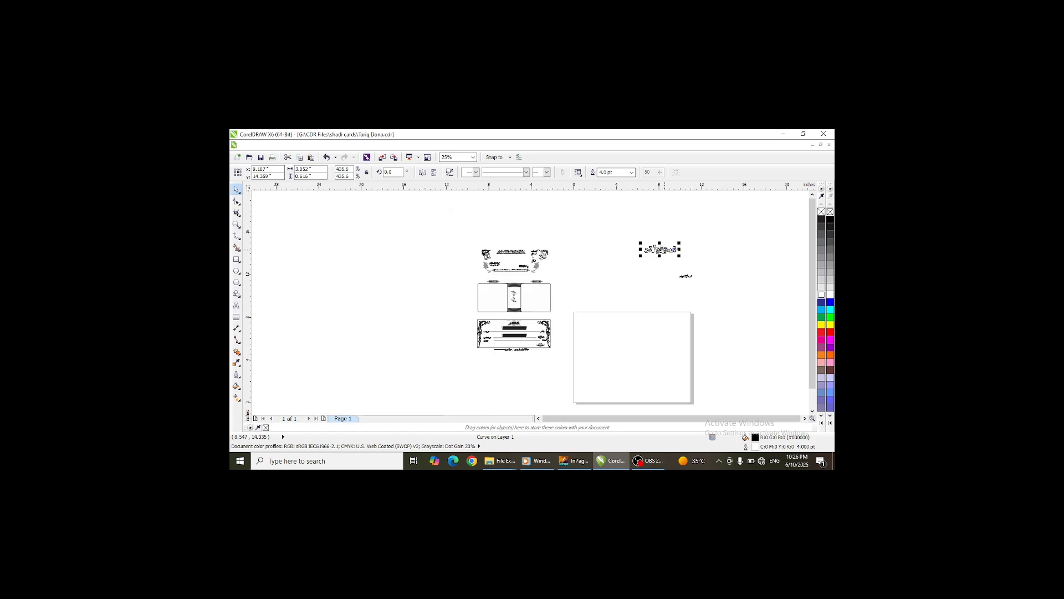
- Move the name text into the card header and give it a white fill and white outline
{"action": "scroll", "coordinate": [512, 262], "scroll_direction": "up", "scroll_amount": 6}
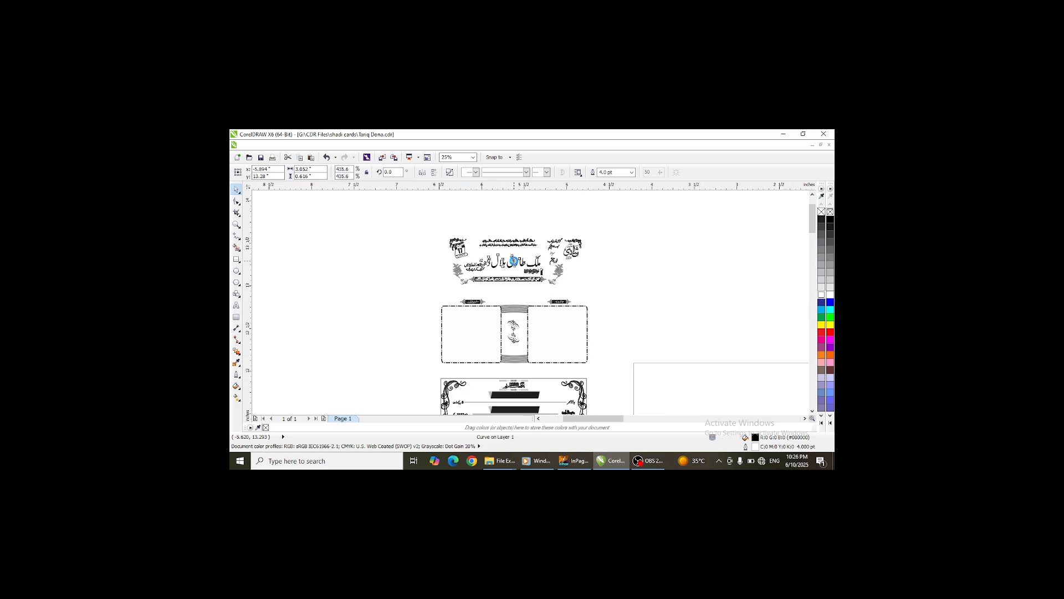
{"action": "left_click_drag", "start_coordinate": [508, 261], "coordinate": [527, 242]}
{"action": "left_click", "coordinate": [822, 219]}
{"action": "right_click", "coordinate": [821, 219]}
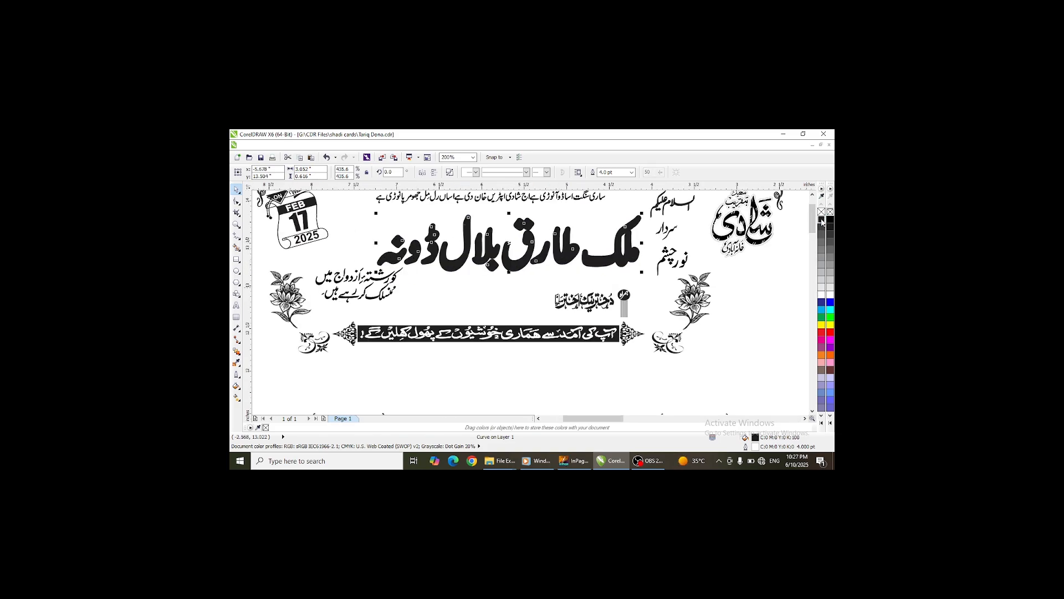
- Select both overlapping name text copies and align their centres horizontally and vertically
{"action": "scroll", "coordinate": [503, 270], "scroll_direction": "down", "scroll_amount": 1}
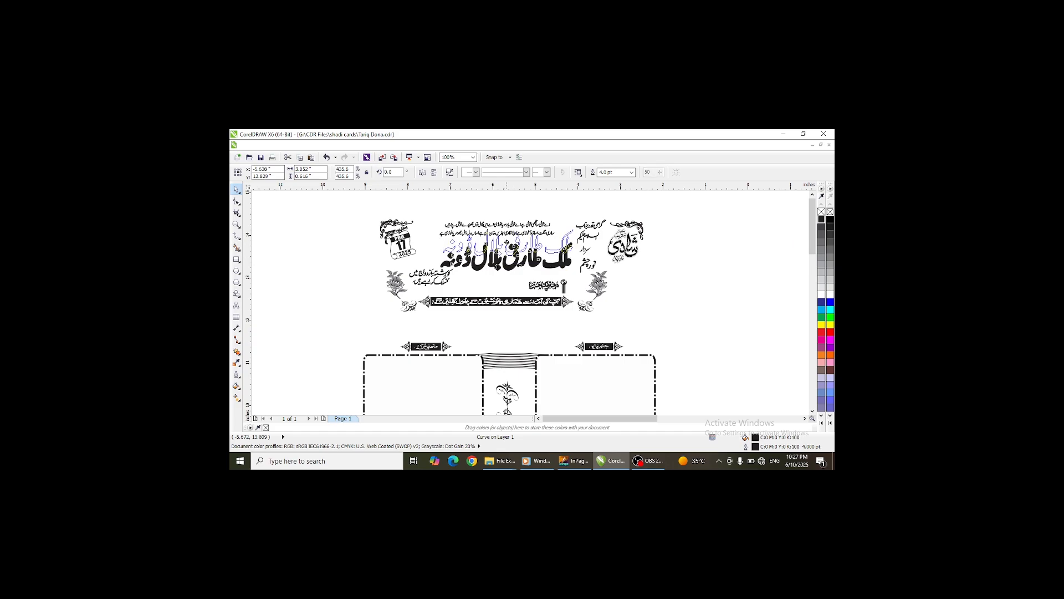
{"action": "right_click", "coordinate": [824, 296]}
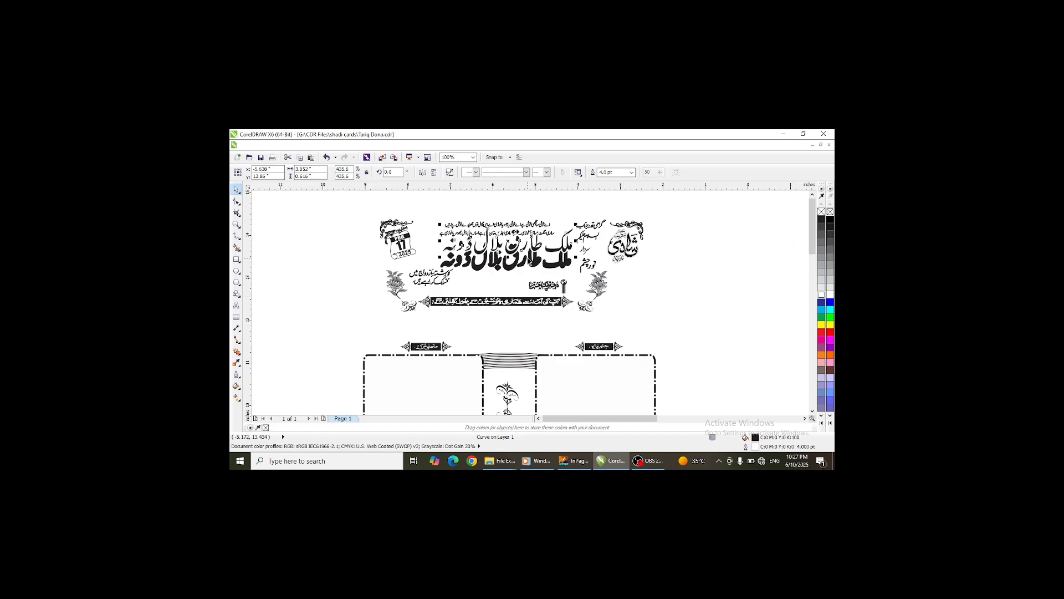
{"action": "left_click", "coordinate": [535, 267], "text": "shift"}
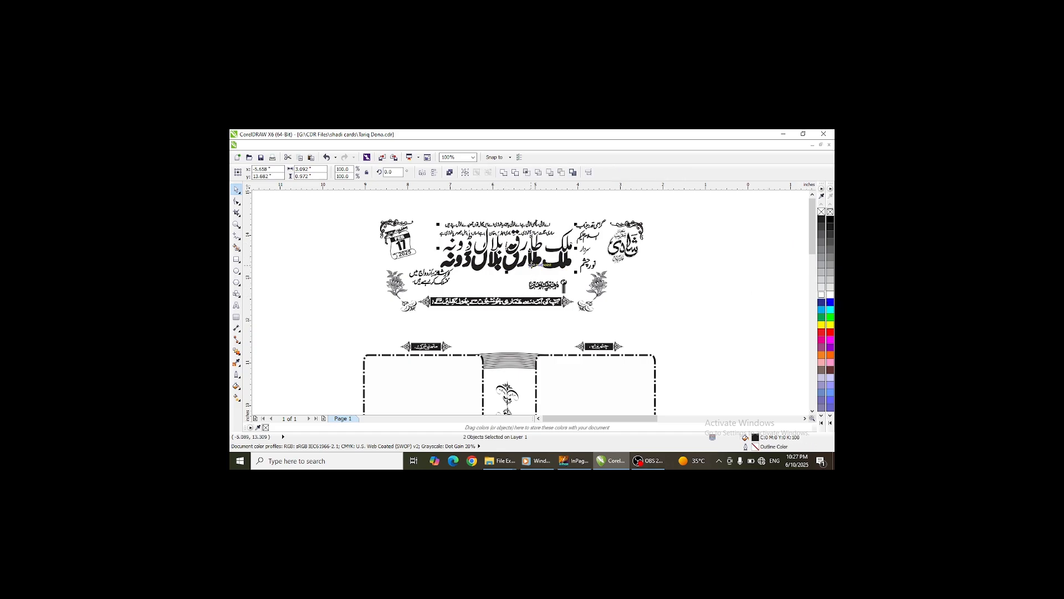
{"action": "key", "text": "c"}
{"action": "key", "text": "e"}
- Try a 6.0 pt outline width on the name text
{"action": "scroll", "coordinate": [535, 267], "scroll_direction": "up", "scroll_amount": 2}
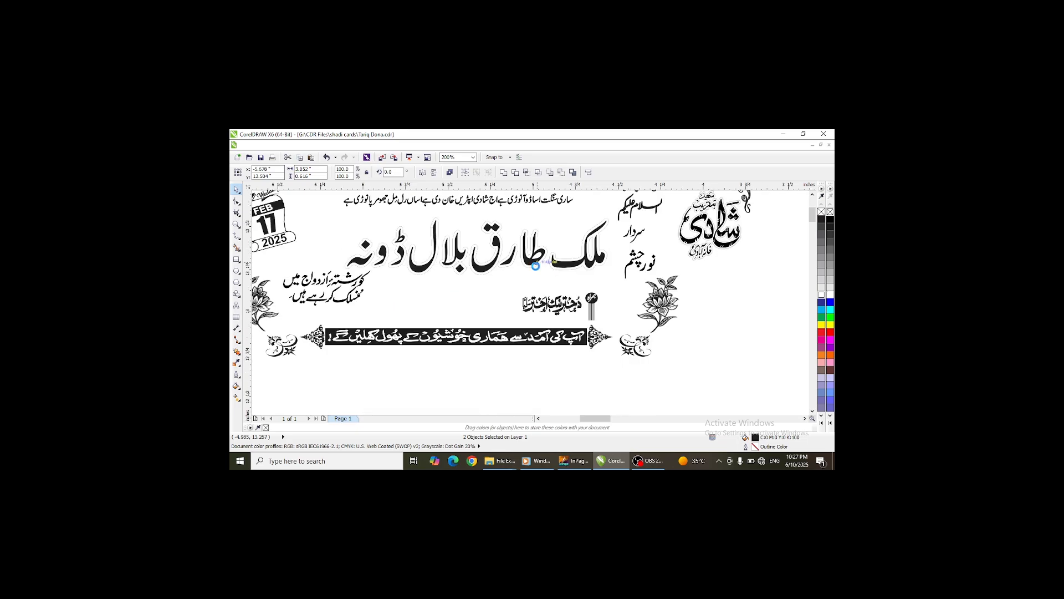
{"action": "left_click", "coordinate": [531, 271]}
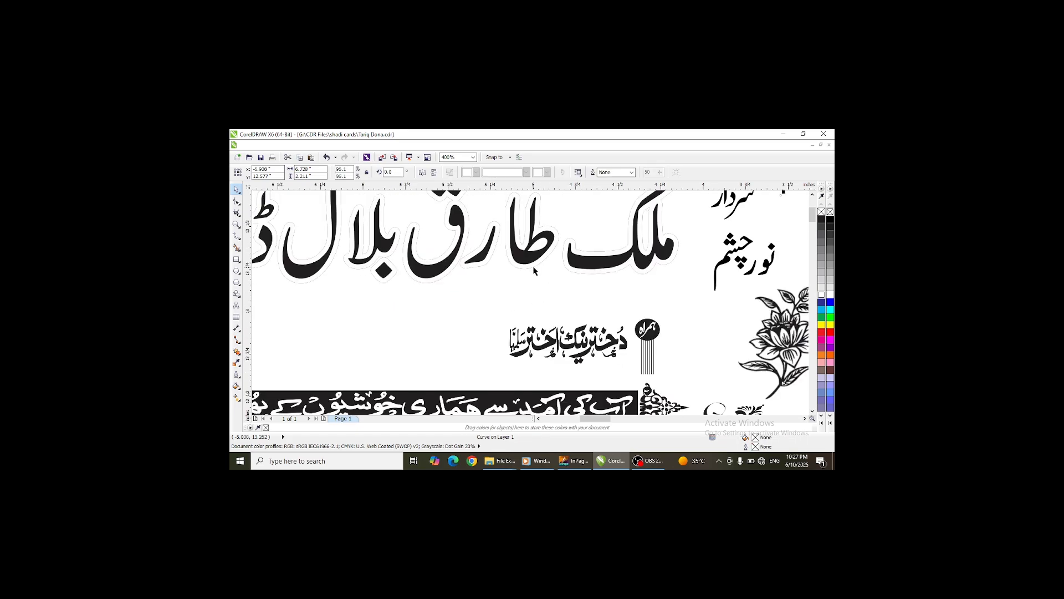
{"action": "left_click", "coordinate": [534, 268]}
{"action": "left_click", "coordinate": [631, 173]}
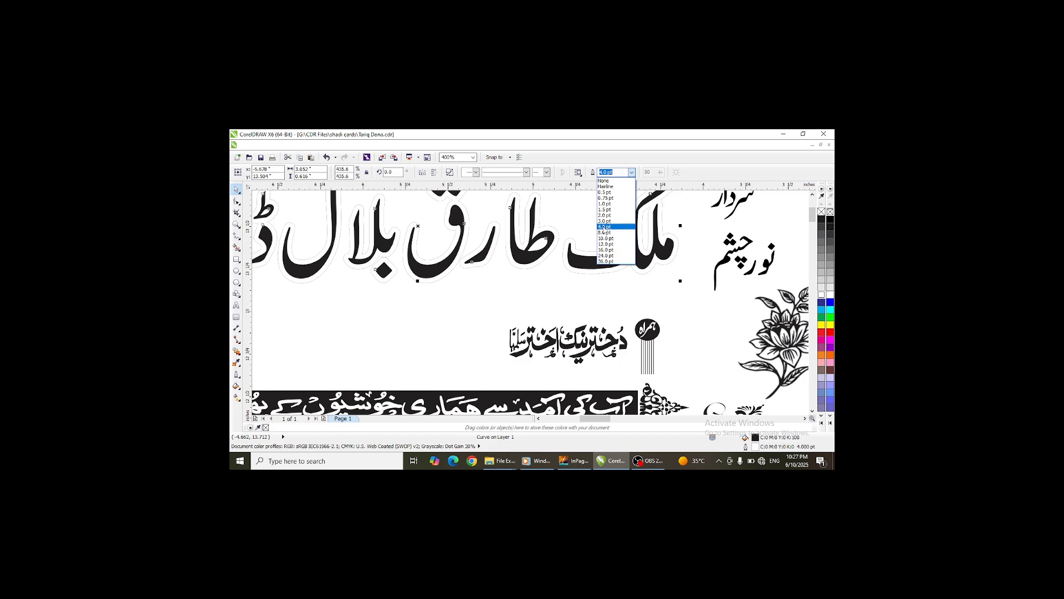
{"action": "left_click", "coordinate": [615, 171]}
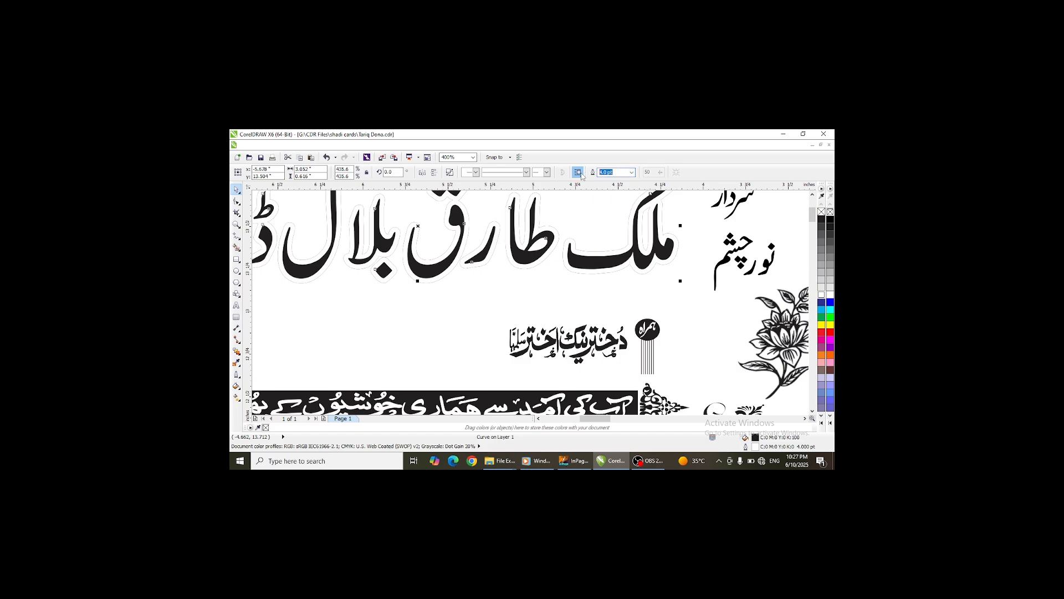
{"action": "type", "text": "6"}
{"action": "key", "text": "Return"}
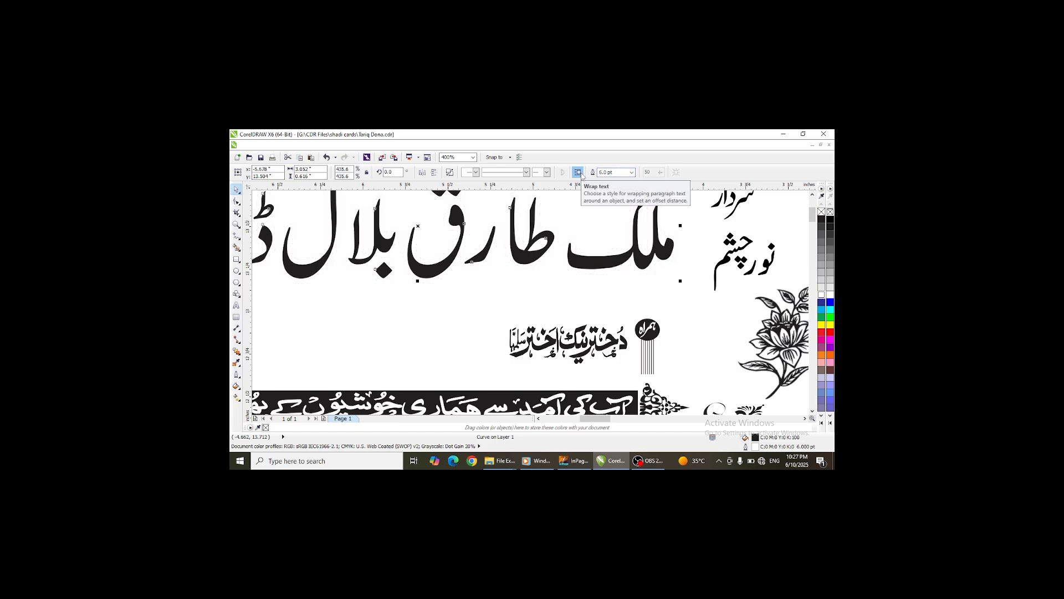
{"action": "key", "text": "ctrl+z"}
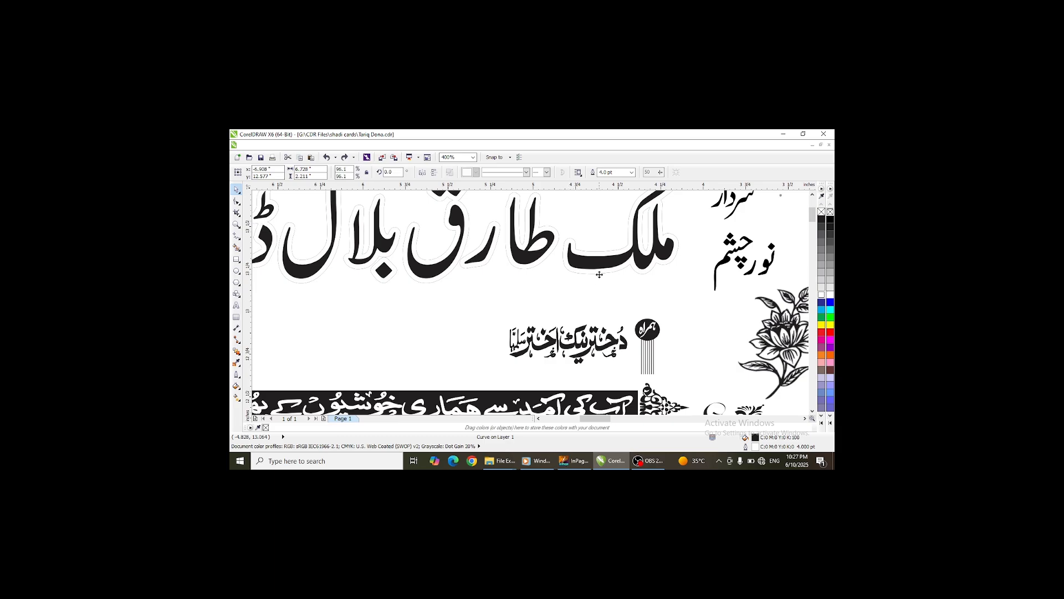
- Set the name text's outline width to 2.0 pt
{"action": "left_click", "coordinate": [599, 274]}
{"action": "type", "text": "2"}
{"action": "key", "text": "Return"}
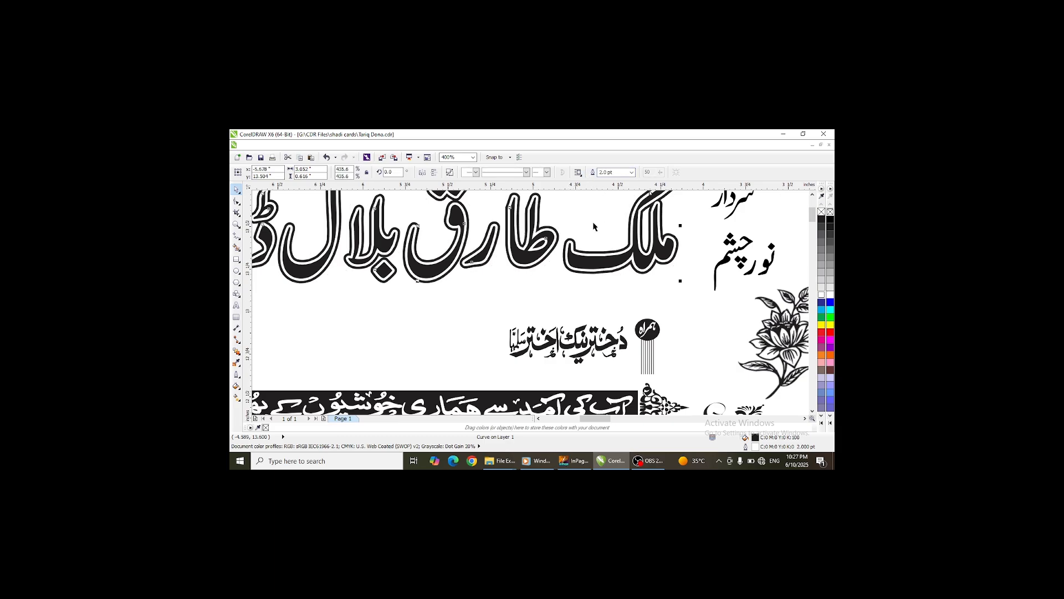
{"action": "scroll", "coordinate": [594, 226], "scroll_direction": "down", "scroll_amount": 2}
{"action": "scroll", "coordinate": [513, 222], "scroll_direction": "down", "scroll_amount": 1}
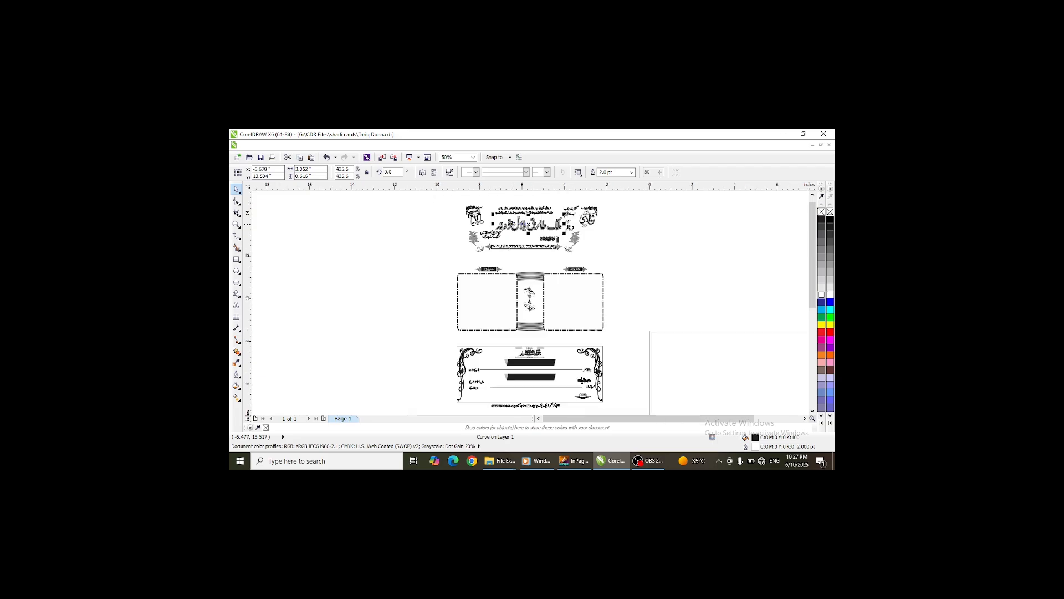
{"action": "scroll", "coordinate": [584, 247], "scroll_direction": "down", "scroll_amount": 1}
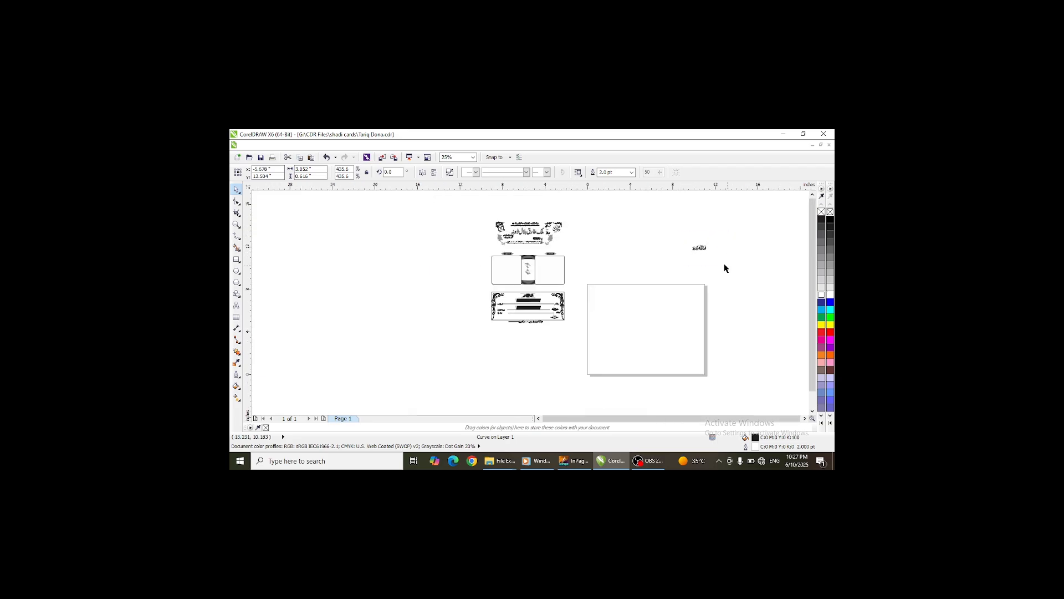
{"action": "left_click", "coordinate": [699, 248]}
{"action": "left_click_drag", "start_coordinate": [526, 238], "coordinate": [526, 239]}
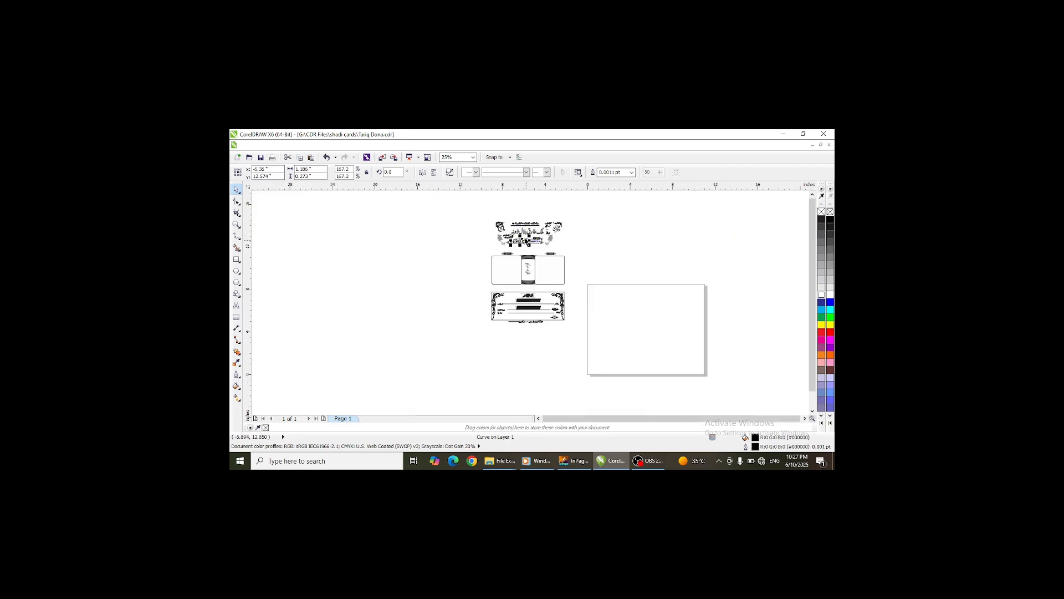
{"action": "scroll", "coordinate": [525, 237], "scroll_direction": "up", "scroll_amount": 4}
{"action": "left_click_drag", "start_coordinate": [350, 267], "coordinate": [442, 221]}
{"action": "left_click", "coordinate": [428, 204]}
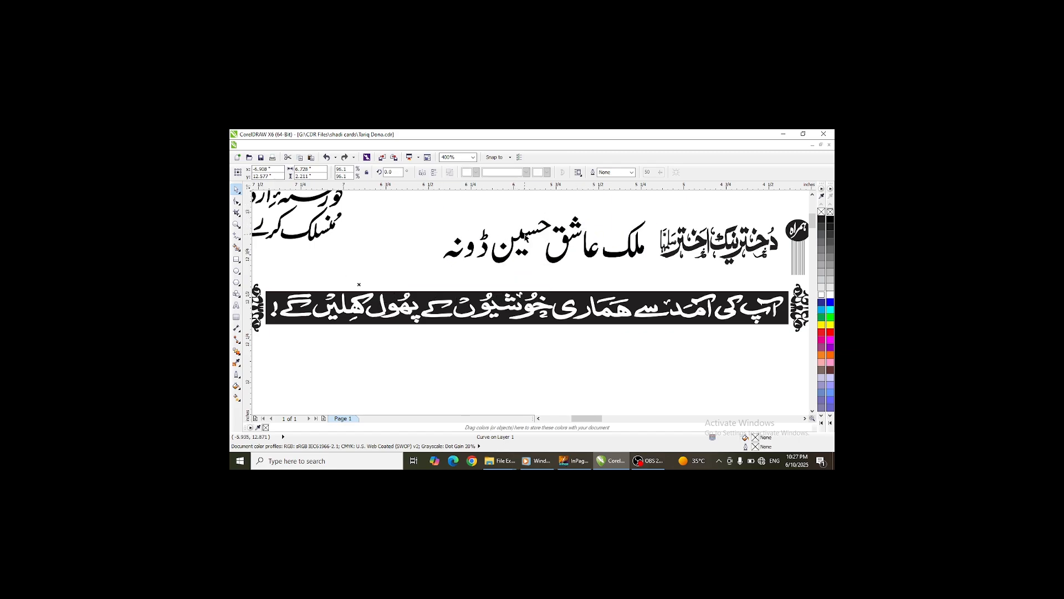
{"action": "left_click", "coordinate": [450, 232]}
{"action": "left_click_drag", "start_coordinate": [441, 213], "coordinate": [424, 209]}
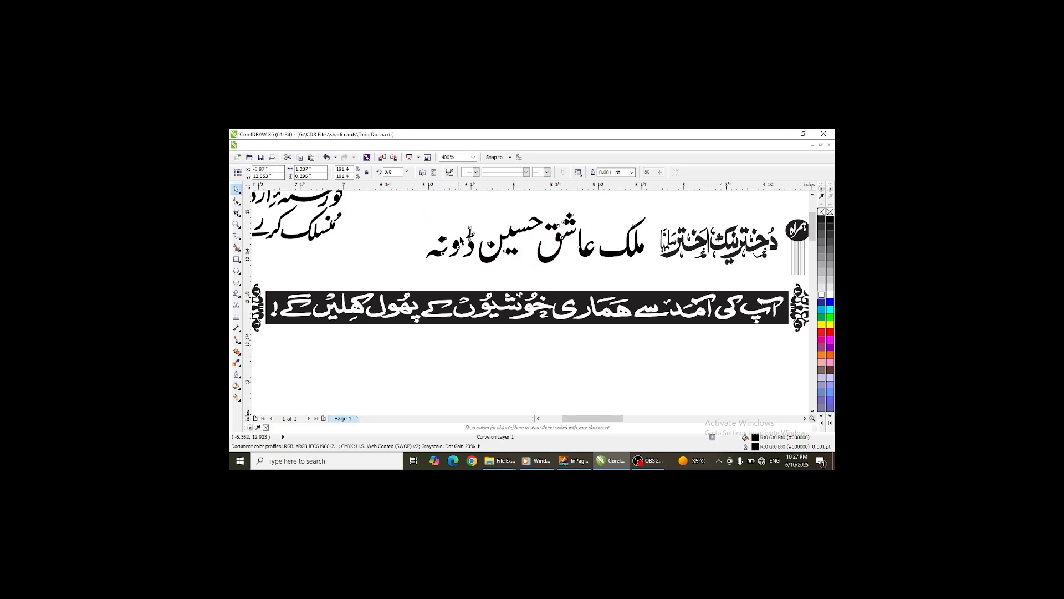
- Select the main name text copy and set its outline width to 3 pt
{"action": "scroll", "coordinate": [462, 236], "scroll_direction": "down", "scroll_amount": 2}
{"action": "scroll", "coordinate": [536, 229], "scroll_direction": "up", "scroll_amount": 3}
{"action": "scroll", "coordinate": [537, 233], "scroll_direction": "down", "scroll_amount": 2}
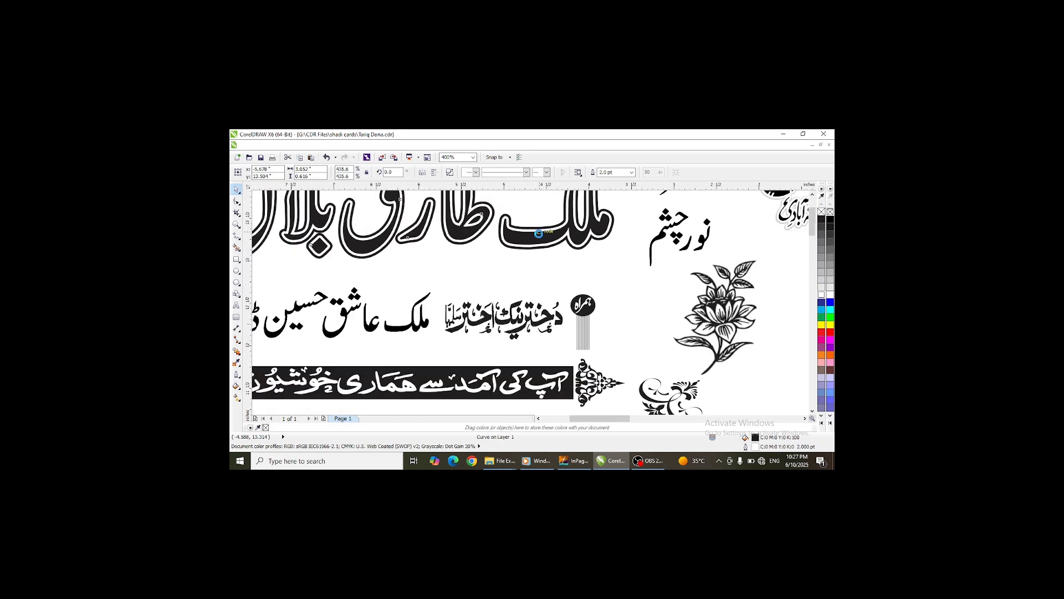
{"action": "left_click", "coordinate": [537, 247]}
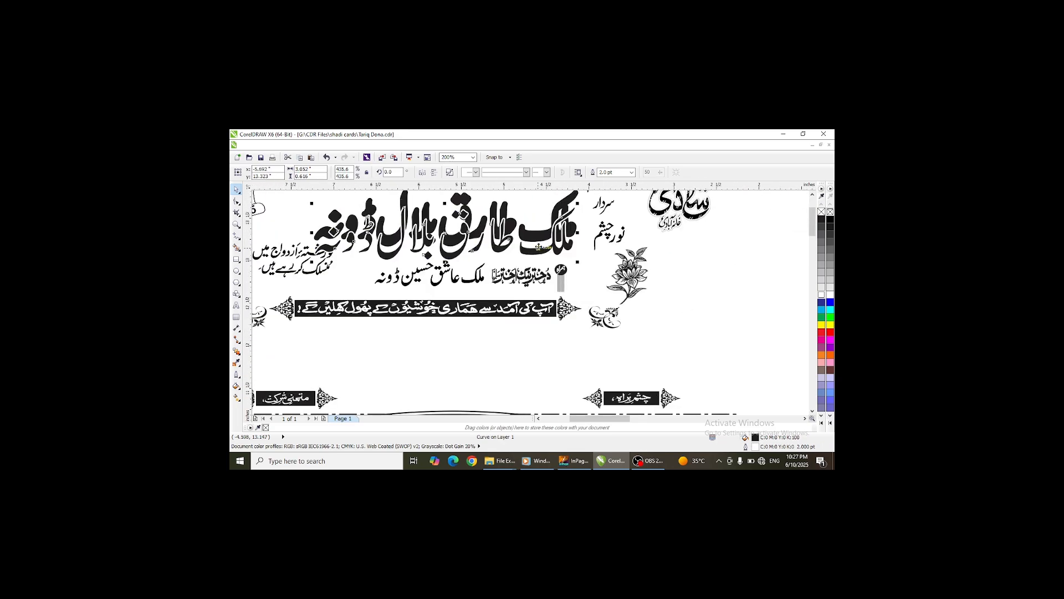
{"action": "left_click", "coordinate": [557, 211]}
{"action": "left_click", "coordinate": [563, 213]}
{"action": "type", "text": "3"}
{"action": "key", "text": "Return"}
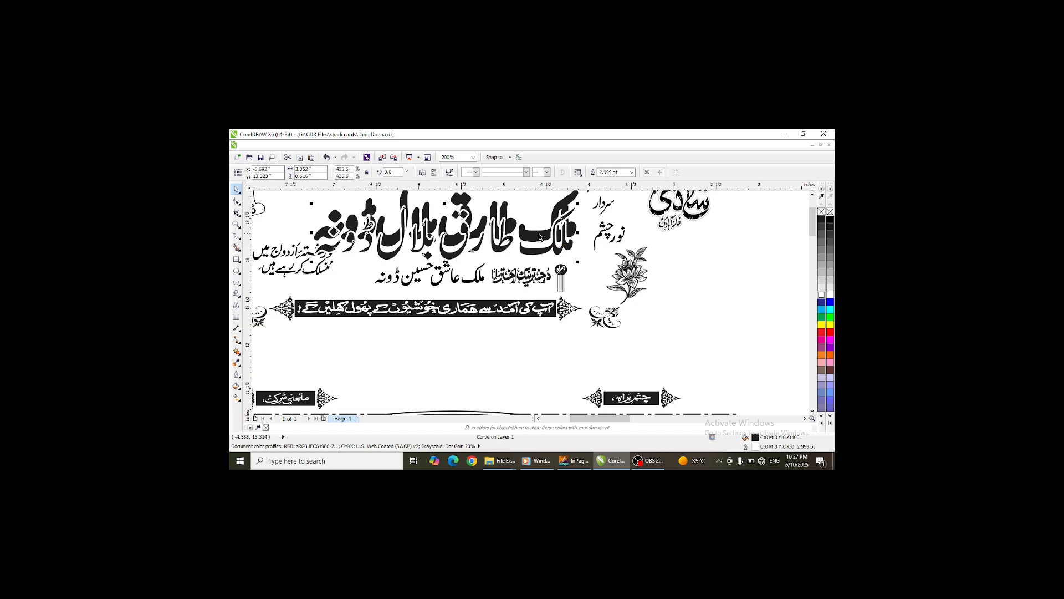
- Select both name copies, zoom out, and switch to InPage
{"action": "left_click", "coordinate": [539, 237], "text": "shift"}
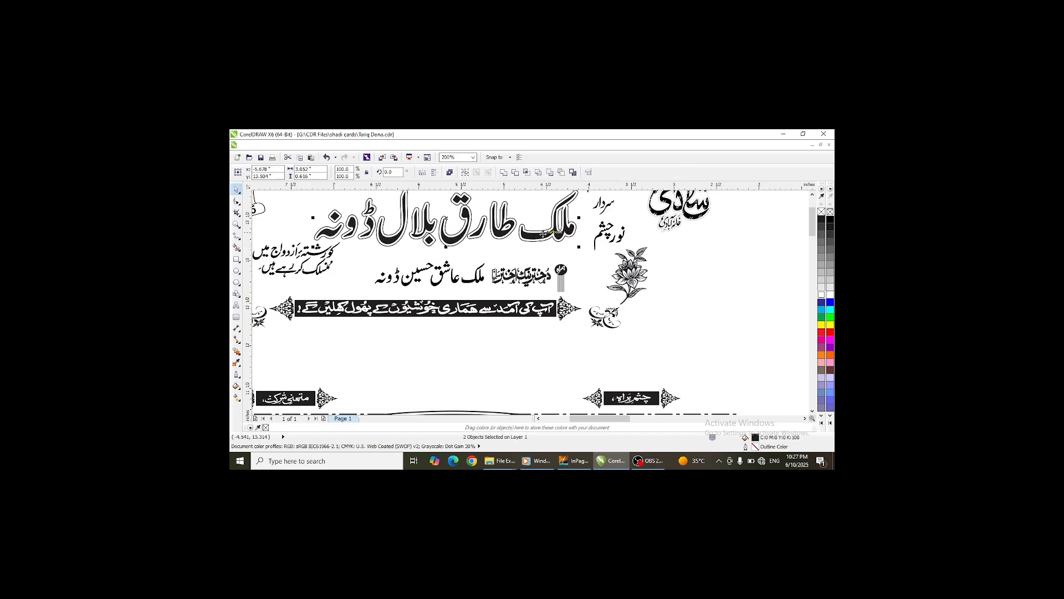
{"action": "scroll", "coordinate": [553, 218], "scroll_direction": "down", "scroll_amount": 1}
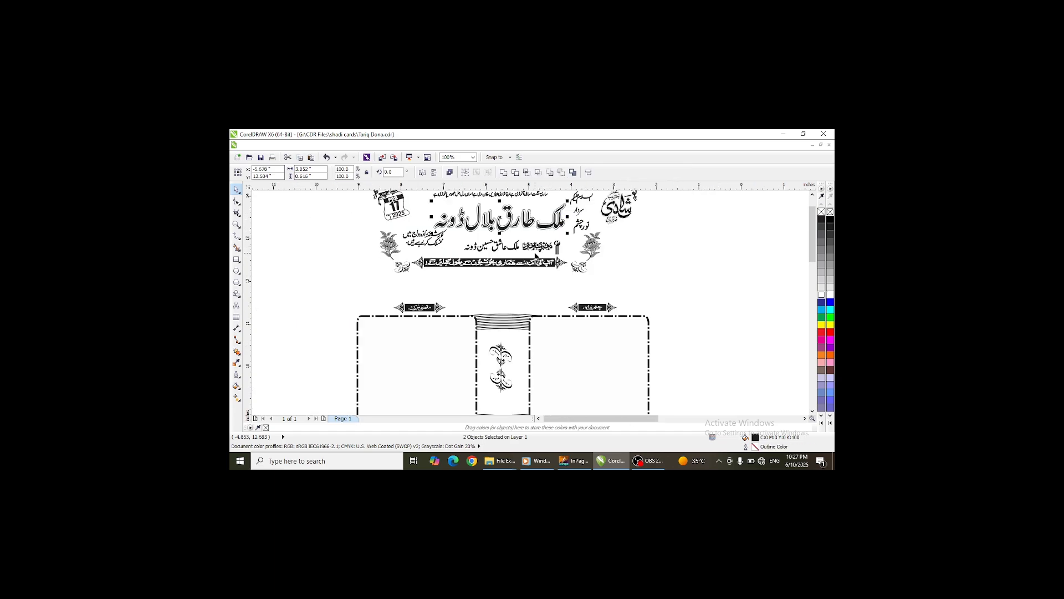
{"action": "scroll", "coordinate": [533, 244], "scroll_direction": "down", "scroll_amount": 2}
{"action": "left_click", "coordinate": [784, 134]}
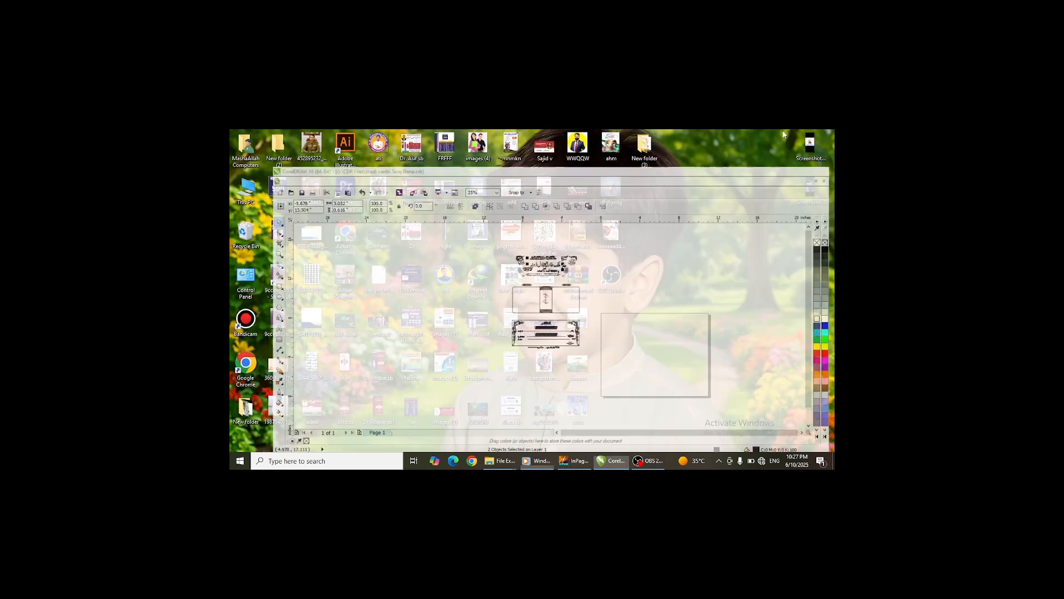
{"action": "left_click", "coordinate": [574, 461]}
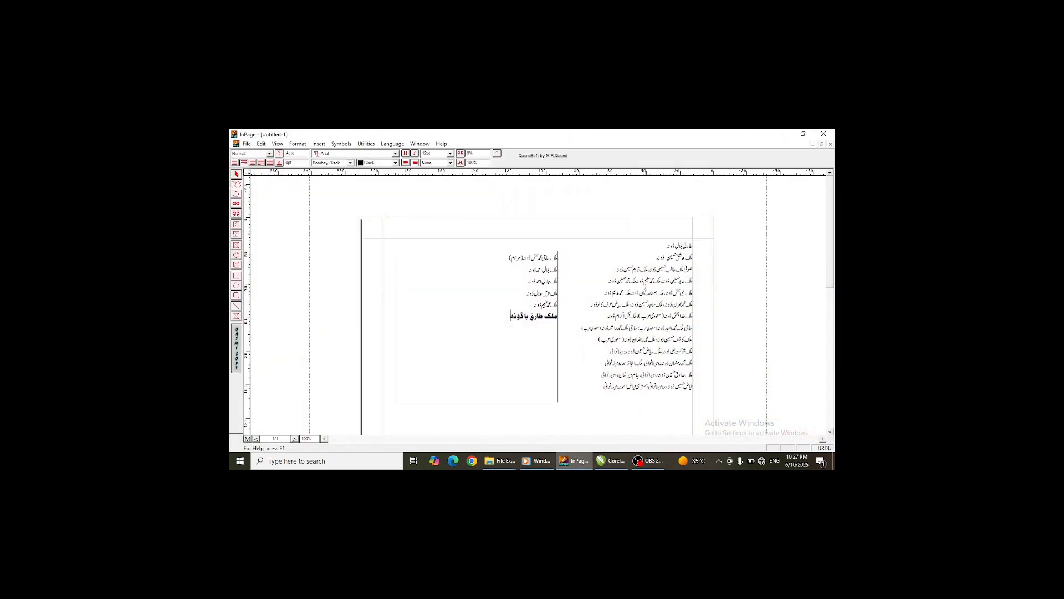
- Select the right-hand text box listing the names and copy it
{"action": "left_click", "coordinate": [631, 256]}
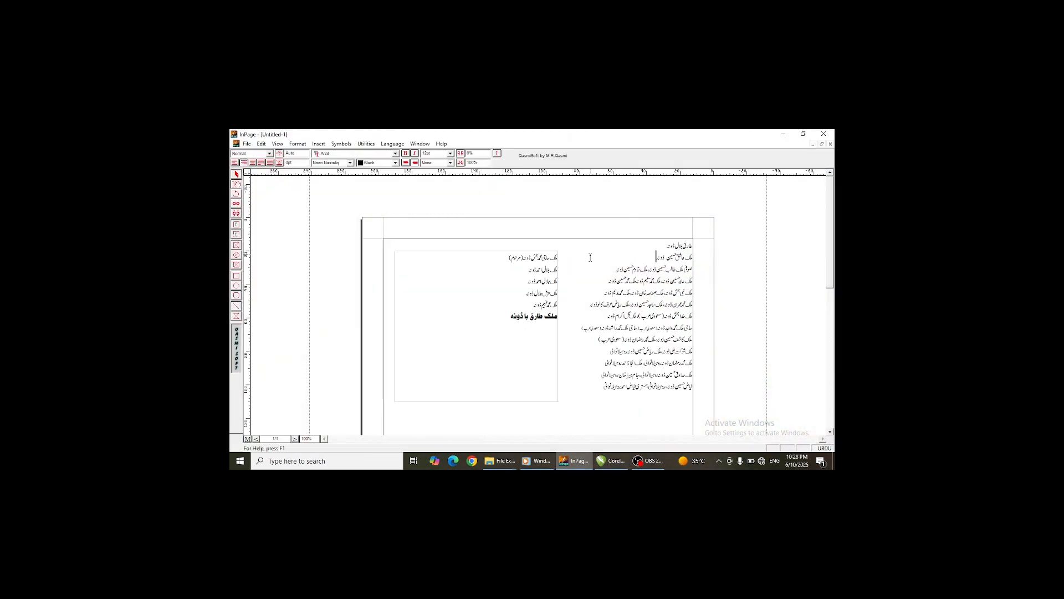
{"action": "left_click", "coordinate": [237, 174]}
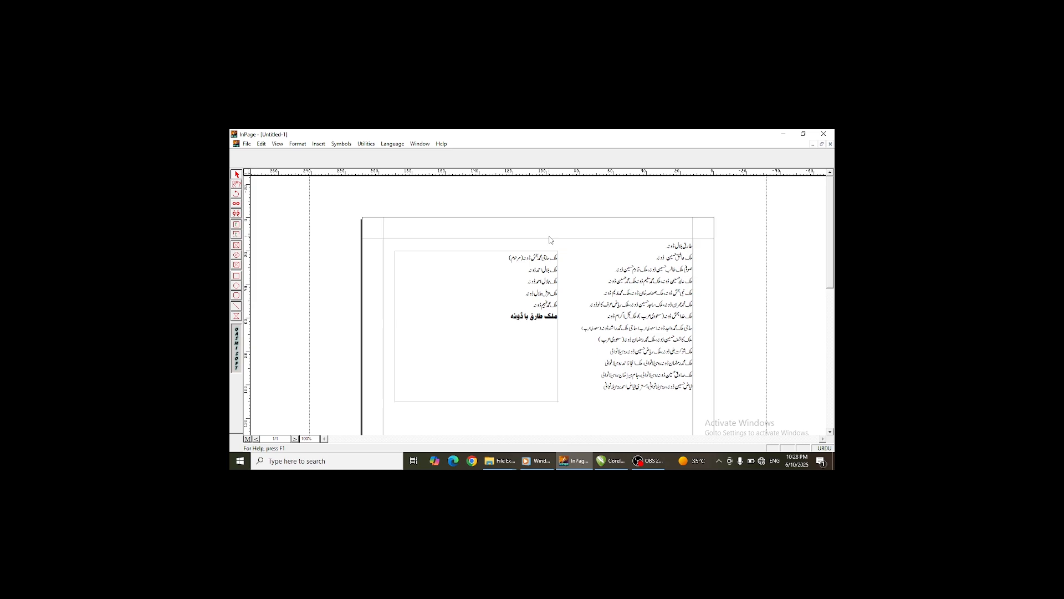
{"action": "right_click", "coordinate": [580, 258]}
{"action": "left_click", "coordinate": [602, 298]}
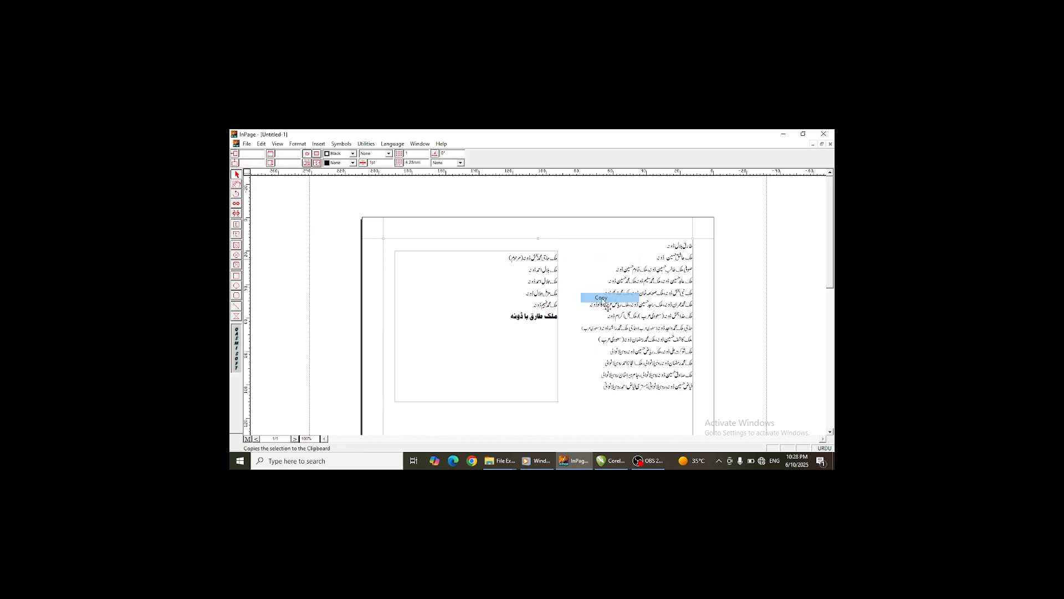
- Switch back to CorelDRAW and paste the copied names list onto the canvas
{"action": "left_click", "coordinate": [611, 461]}
{"action": "right_click", "coordinate": [606, 243]}
{"action": "left_click", "coordinate": [627, 299]}
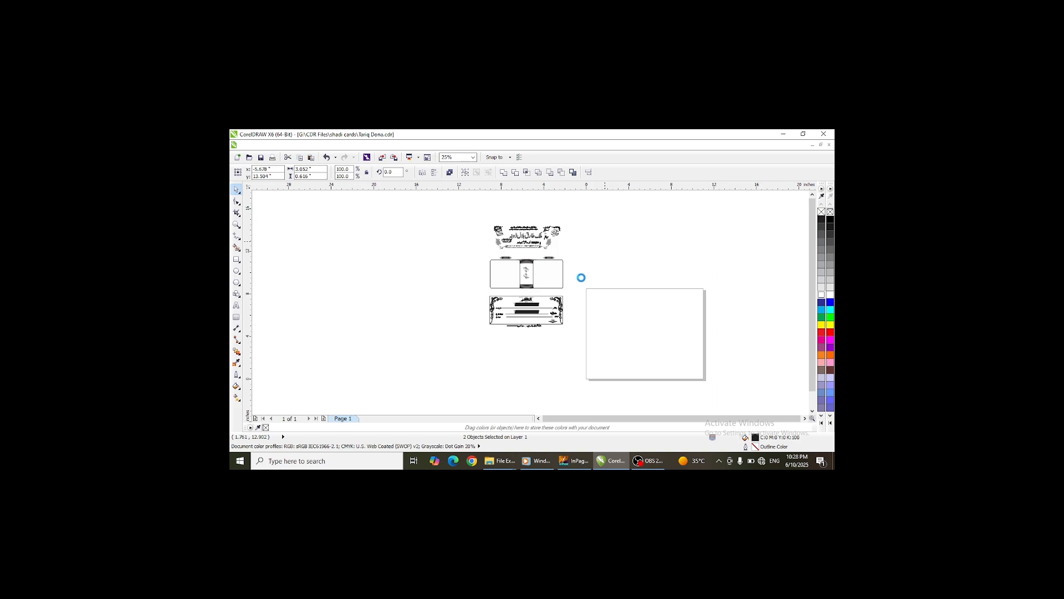
{"action": "scroll", "coordinate": [581, 277], "scroll_direction": "down", "scroll_amount": 5}
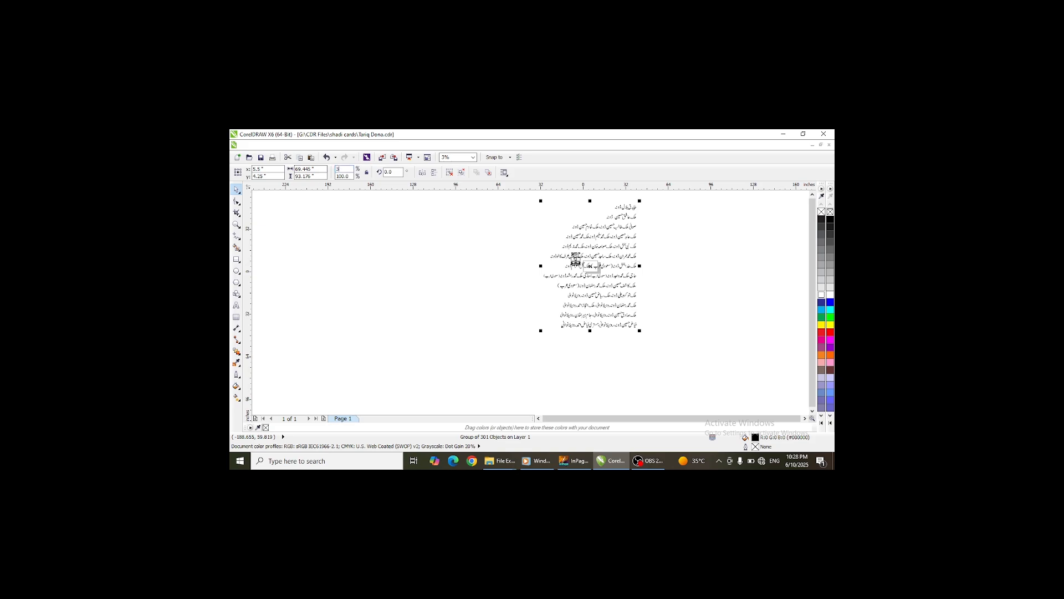
{"action": "key", "text": "Tab"}
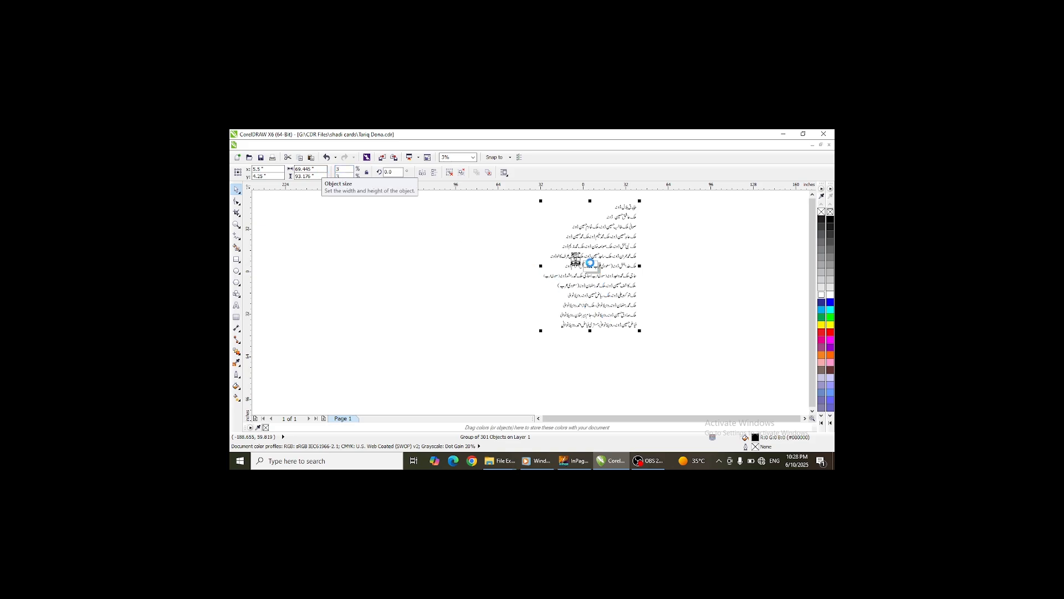
{"action": "scroll", "coordinate": [590, 263], "scroll_direction": "up", "scroll_amount": 5}
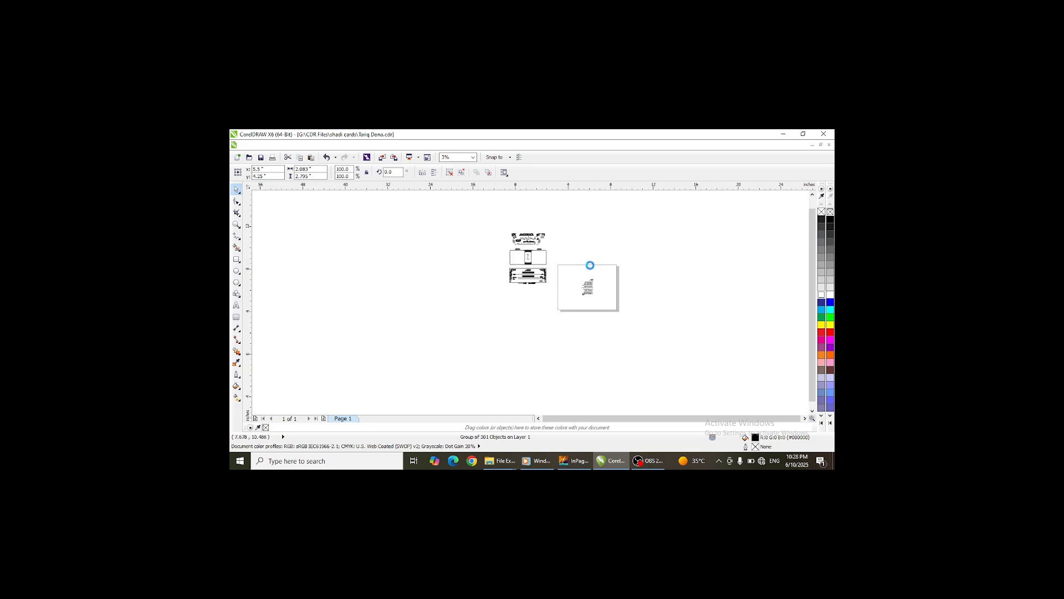
- Move the pasted names list up beside the card layout
{"action": "left_click_drag", "start_coordinate": [570, 352], "coordinate": [482, 233]}
{"action": "left_click", "coordinate": [813, 195]}
{"action": "left_click", "coordinate": [813, 195]}
{"action": "left_click", "coordinate": [813, 195]}
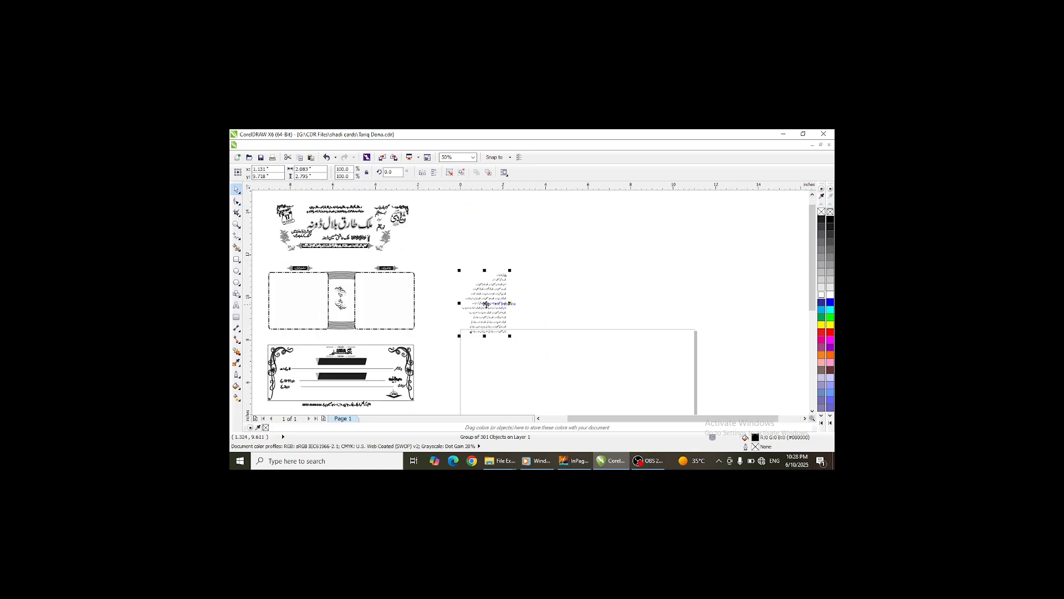
- Ungroup the pasted names list and delete the extra selected object
{"action": "left_click_drag", "start_coordinate": [484, 303], "coordinate": [580, 303]}
{"action": "key", "text": "ctrl+u"}
{"action": "scroll", "coordinate": [461, 258], "scroll_direction": "up", "scroll_amount": 2}
{"action": "key", "text": "Delete"}
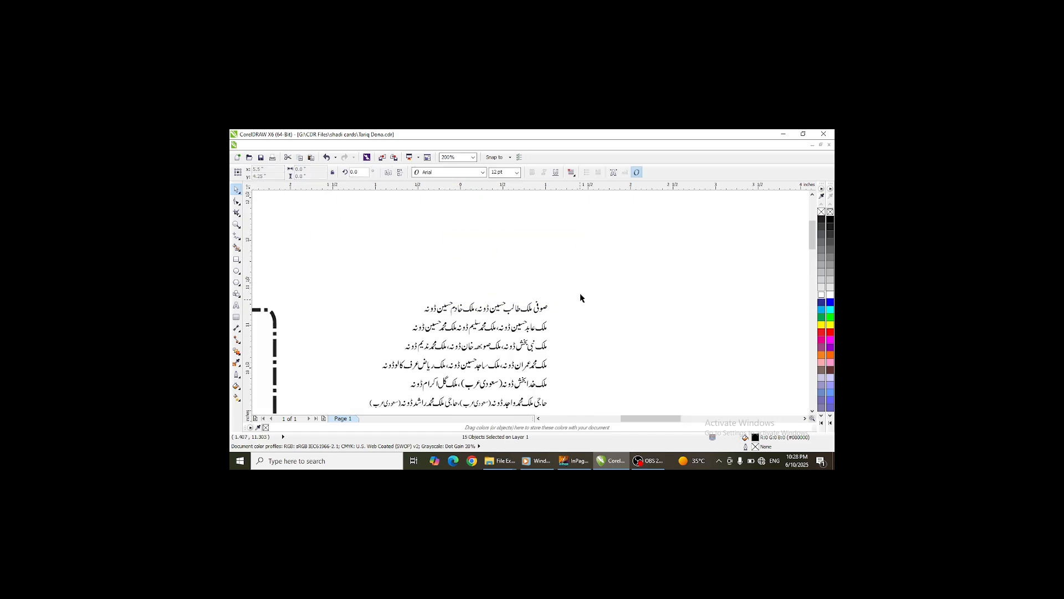
{"action": "key", "text": "Escape"}
- Break apart and combine the characters of the first three name lines into one curve per line
{"action": "left_click_drag", "start_coordinate": [410, 321], "coordinate": [412, 322]}
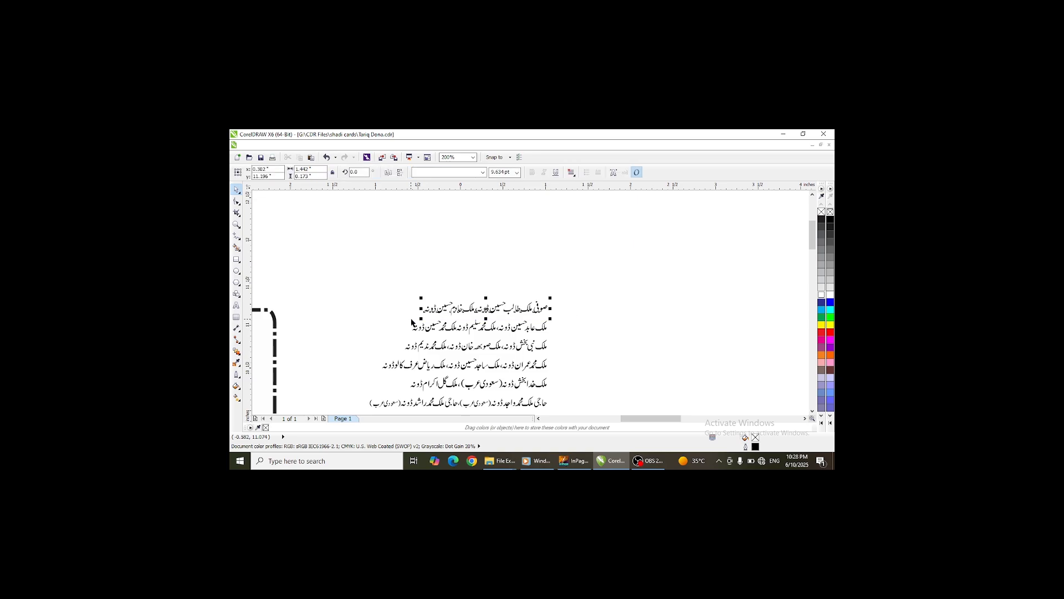
{"action": "key", "text": "ctrl+k"}
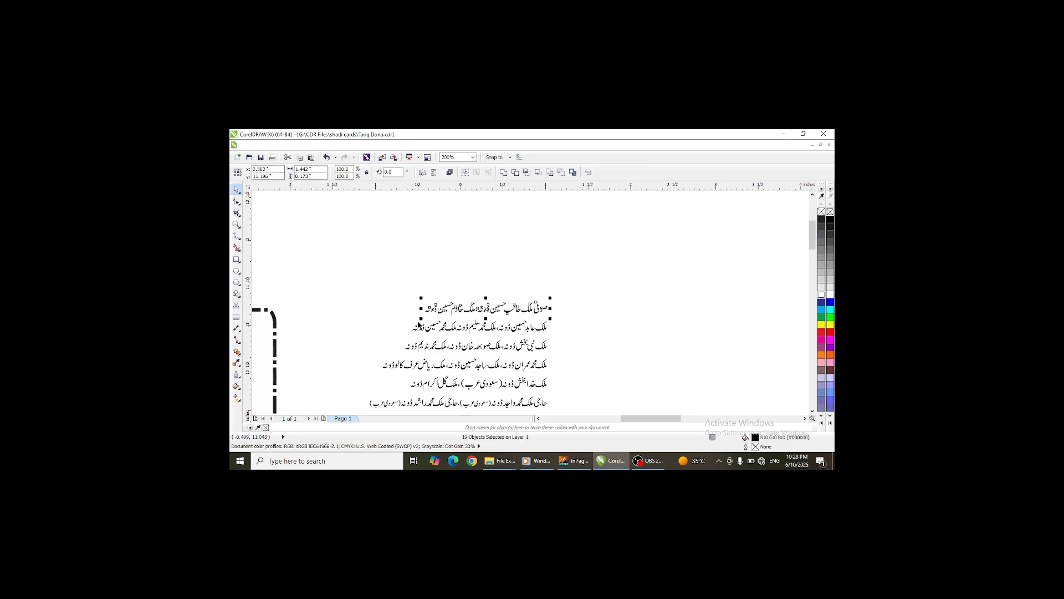
{"action": "left_click", "coordinate": [503, 172]}
{"action": "left_click_drag", "start_coordinate": [564, 312], "coordinate": [407, 344]}
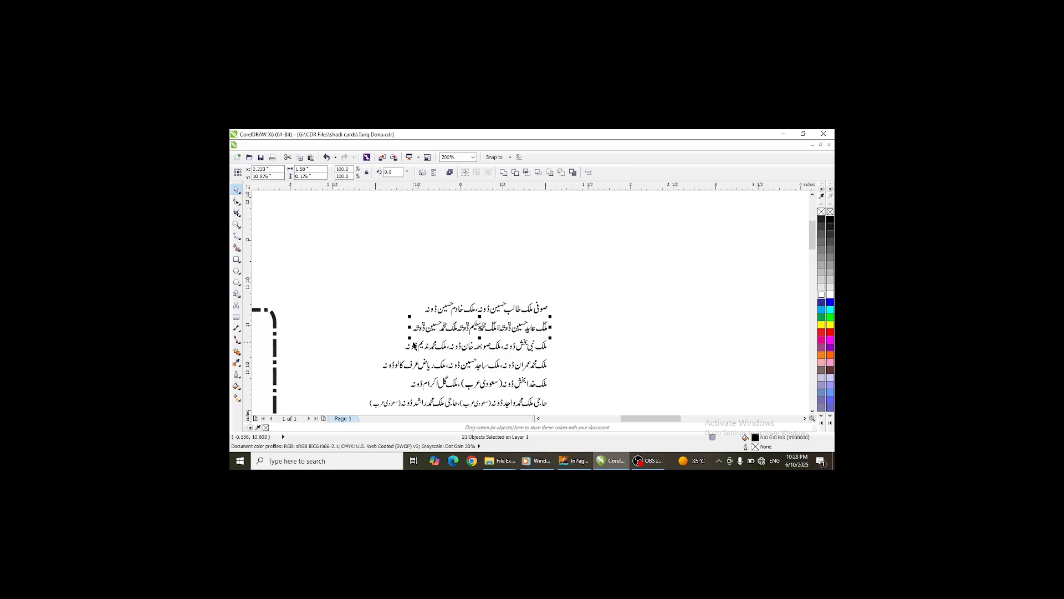
{"action": "left_click", "coordinate": [503, 172]}
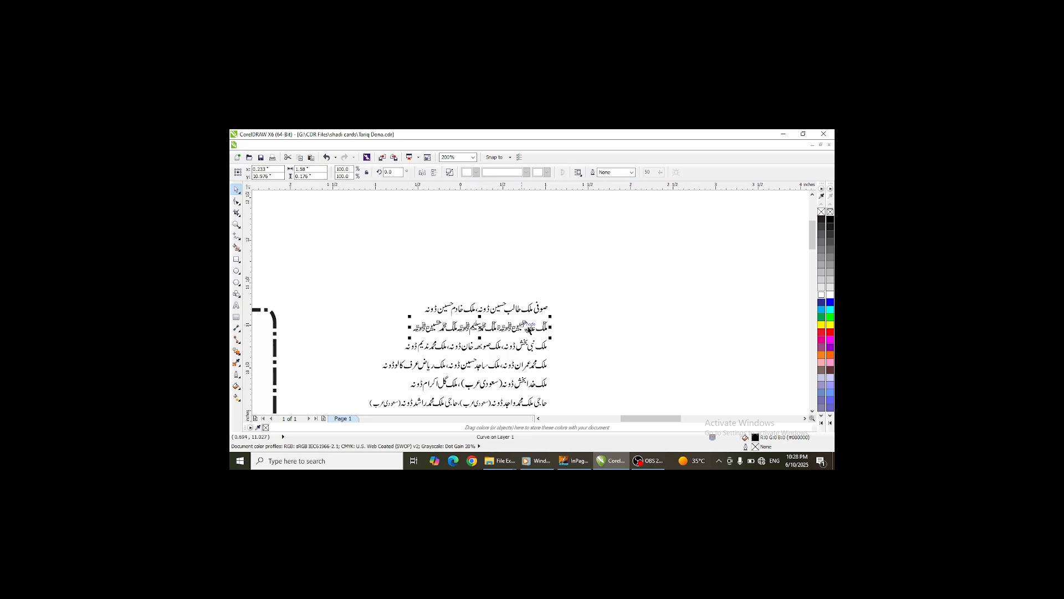
{"action": "left_click_drag", "start_coordinate": [492, 352], "coordinate": [399, 359]}
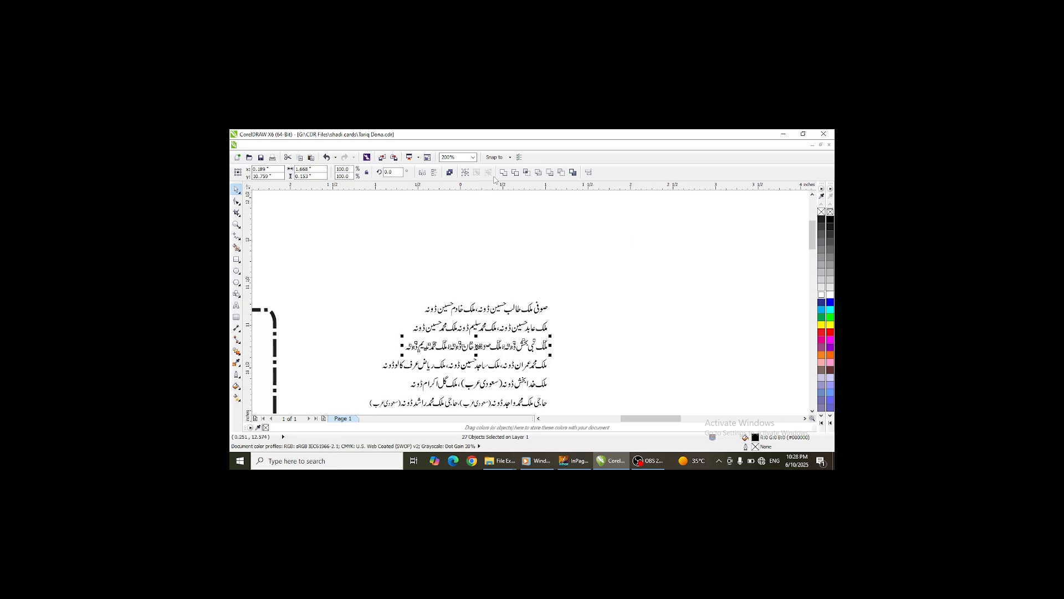
{"action": "left_click", "coordinate": [502, 173]}
- Combine the fourth, fifth and sixth name lines into single curves each
{"action": "left_click_drag", "start_coordinate": [555, 354], "coordinate": [378, 381]}
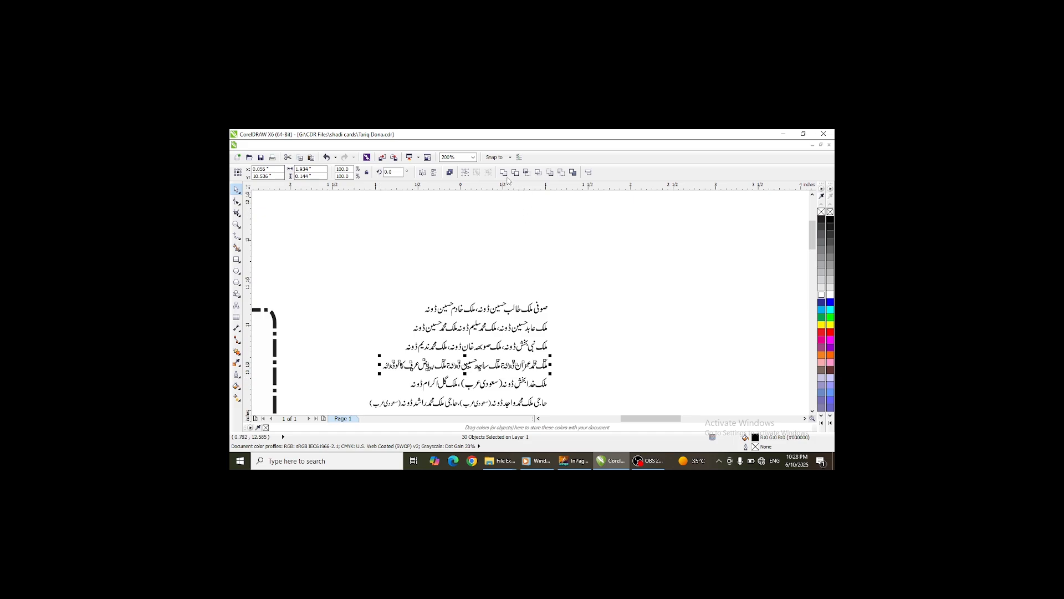
{"action": "left_click", "coordinate": [503, 172]}
{"action": "scroll", "coordinate": [787, 403], "scroll_direction": "down", "scroll_amount": 3}
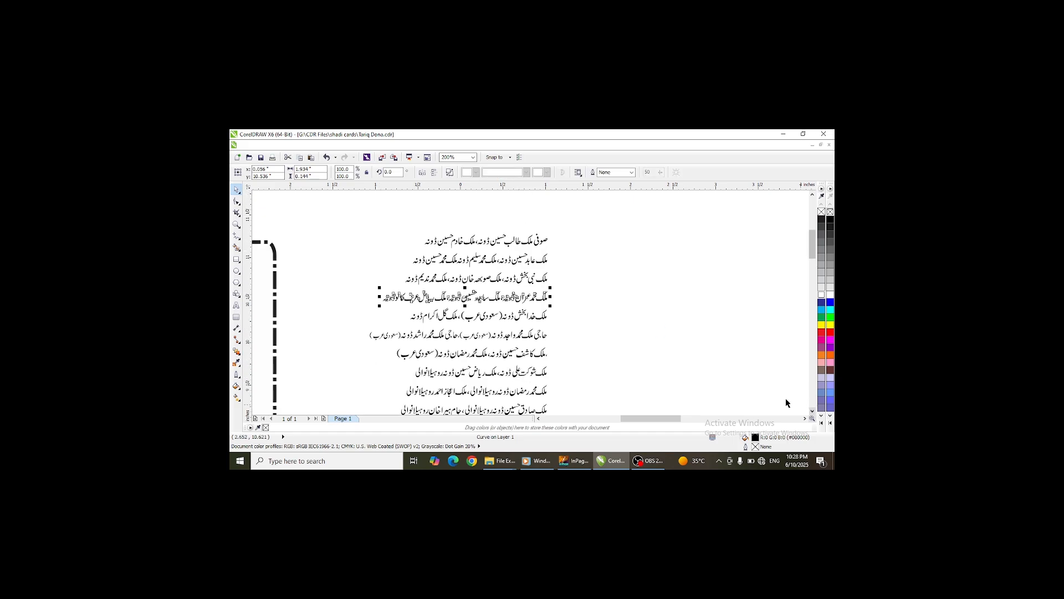
{"action": "scroll", "coordinate": [460, 329], "scroll_direction": "up", "scroll_amount": 3}
{"action": "scroll", "coordinate": [541, 294], "scroll_direction": "down", "scroll_amount": 3}
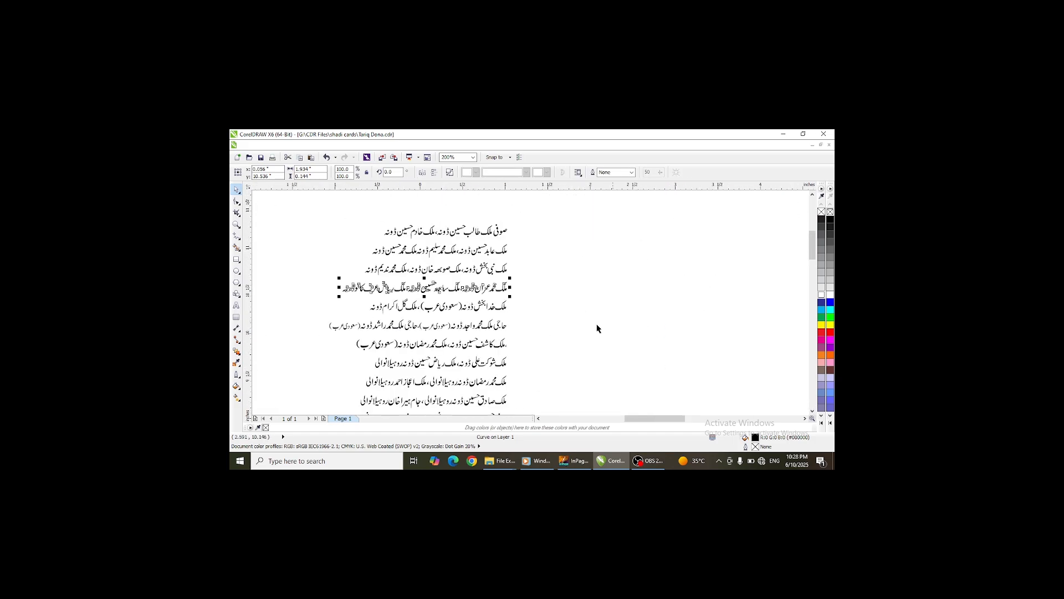
{"action": "left_click_drag", "start_coordinate": [519, 297], "coordinate": [350, 320]}
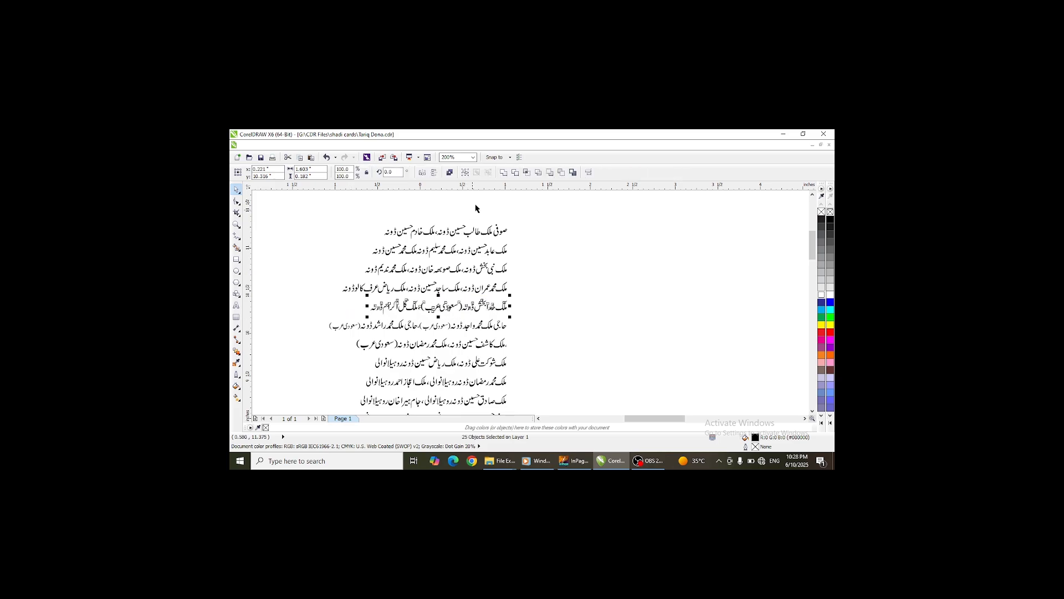
{"action": "left_click", "coordinate": [504, 172]}
{"action": "left_click_drag", "start_coordinate": [522, 317], "coordinate": [311, 335]}
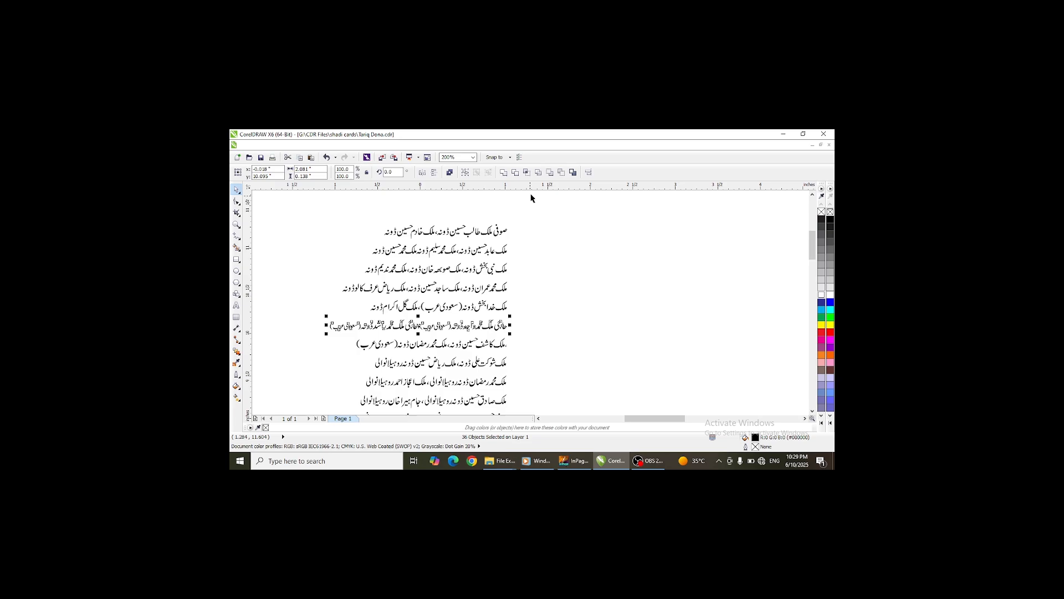
{"action": "left_click", "coordinate": [503, 172]}
- Break apart and recombine the seventh and eighth name lines as single curves
{"action": "scroll", "coordinate": [509, 349], "scroll_direction": "up", "scroll_amount": 3}
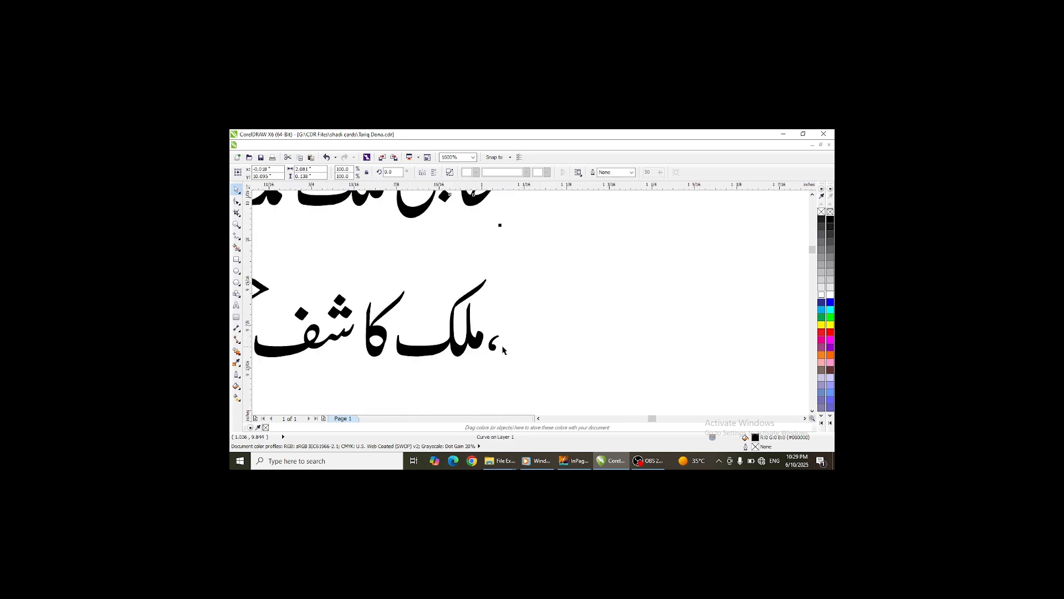
{"action": "left_click", "coordinate": [503, 347]}
{"action": "left_click", "coordinate": [546, 336]}
{"action": "scroll", "coordinate": [546, 335], "scroll_direction": "down", "scroll_amount": 3}
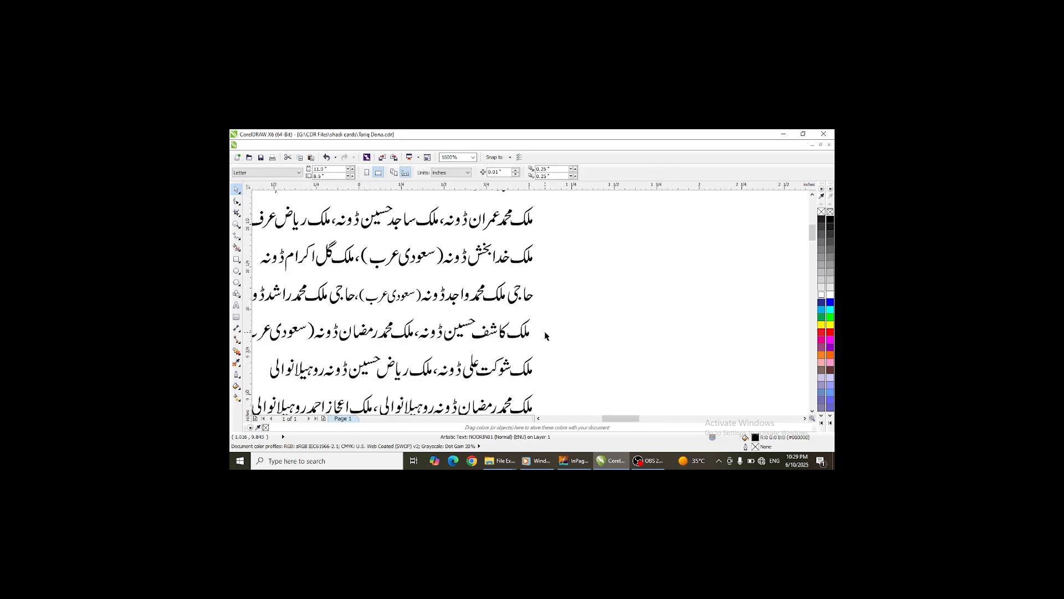
{"action": "left_click_drag", "start_coordinate": [541, 312], "coordinate": [295, 356]}
{"action": "key", "text": "ctrl+k"}
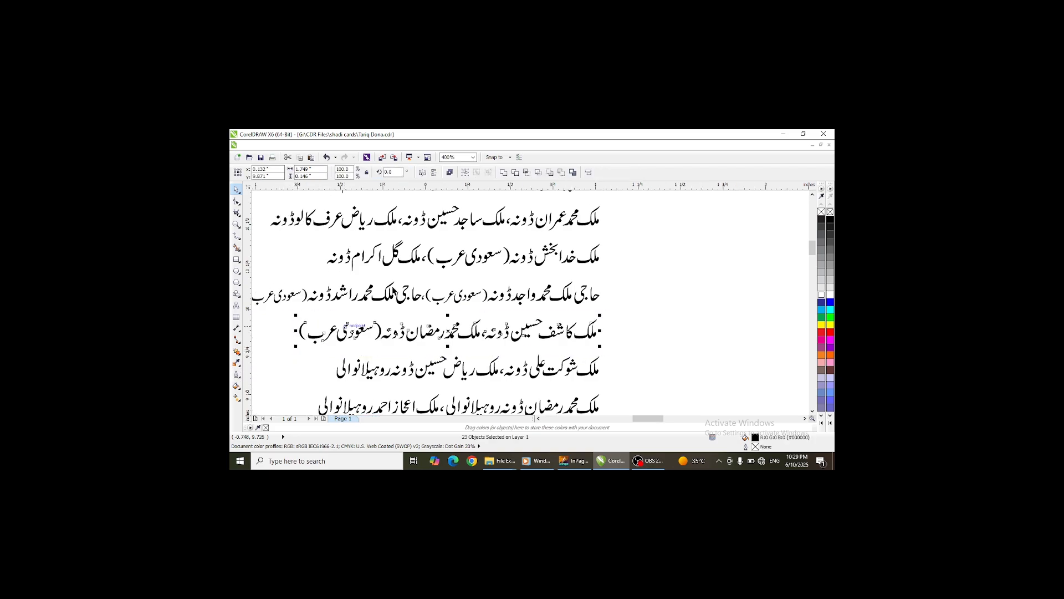
{"action": "left_click", "coordinate": [504, 173]}
{"action": "left_click_drag", "start_coordinate": [620, 349], "coordinate": [327, 383]}
{"action": "key", "text": "ctrl+k"}
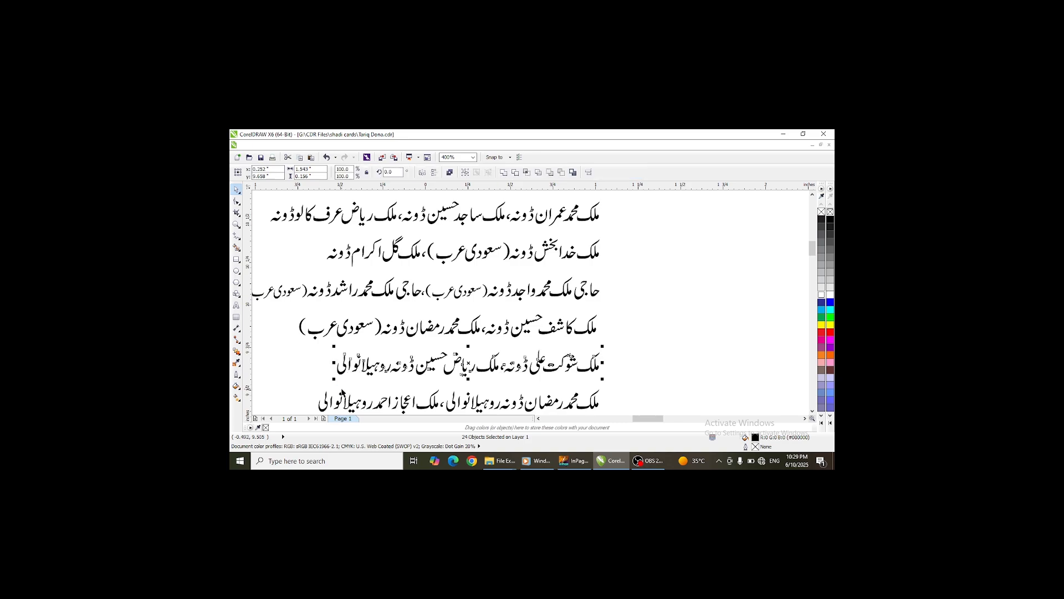
{"action": "left_click", "coordinate": [503, 173]}
- Combine the remaining name lines into single curves, ungrouping the final line first
{"action": "left_click_drag", "start_coordinate": [612, 378], "coordinate": [344, 407]}
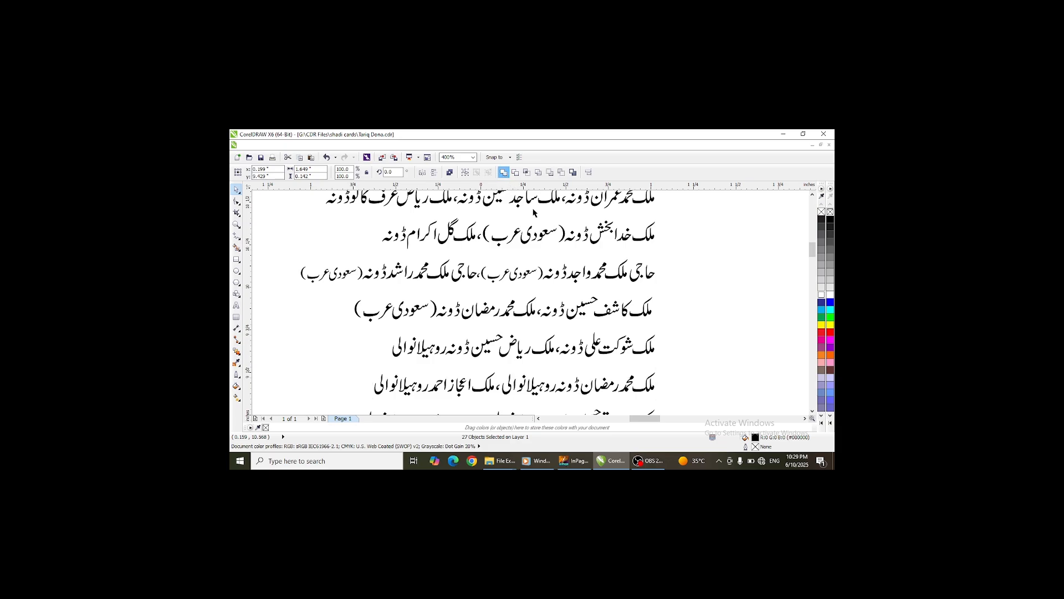
{"action": "left_click", "coordinate": [504, 172]}
{"action": "left_click", "coordinate": [812, 411]}
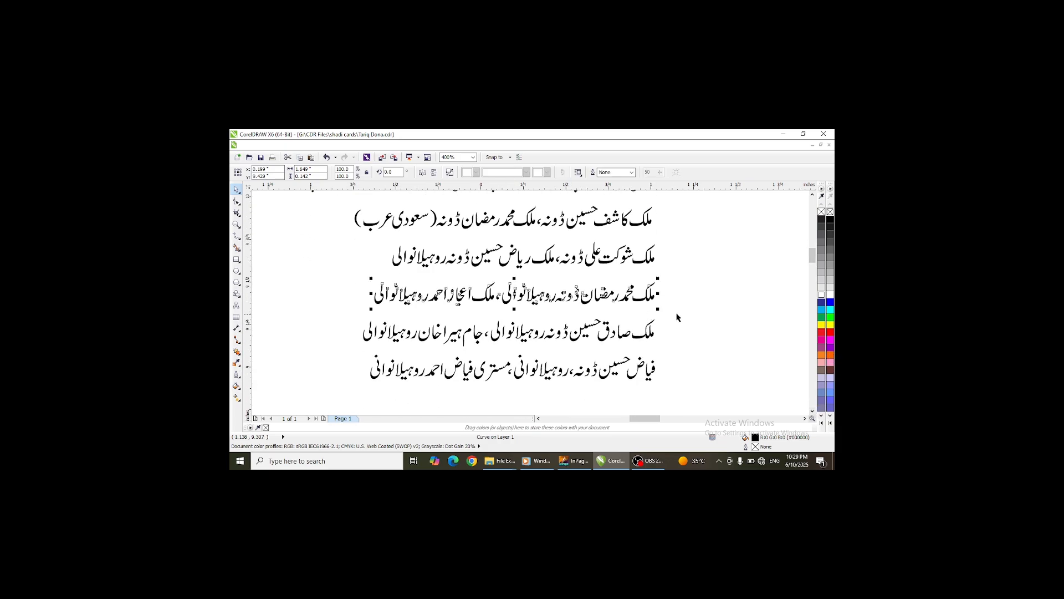
{"action": "left_click_drag", "start_coordinate": [677, 317], "coordinate": [372, 361]}
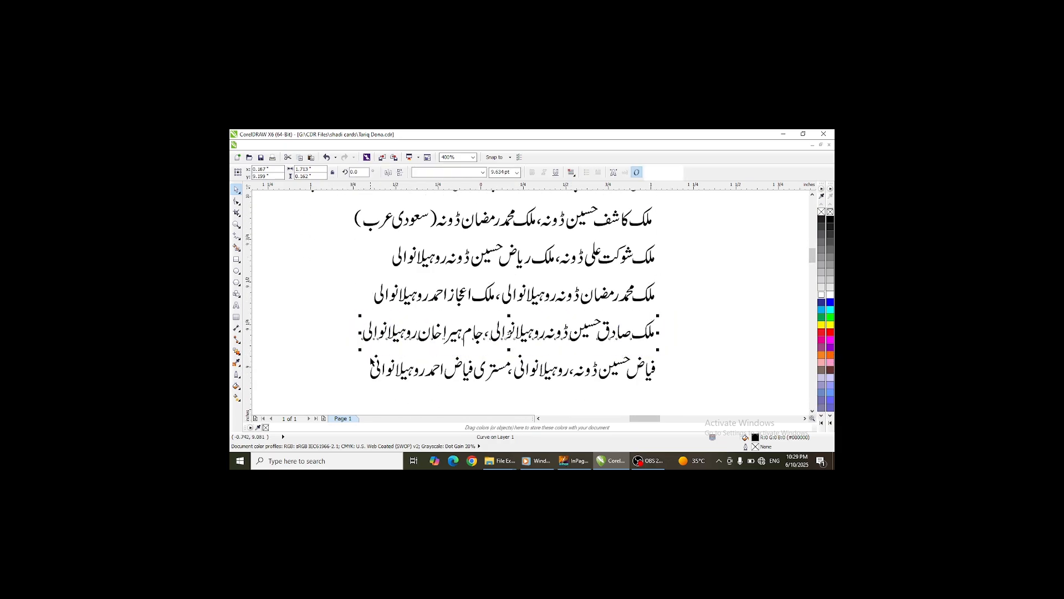
{"action": "key", "text": "ctrl+k"}
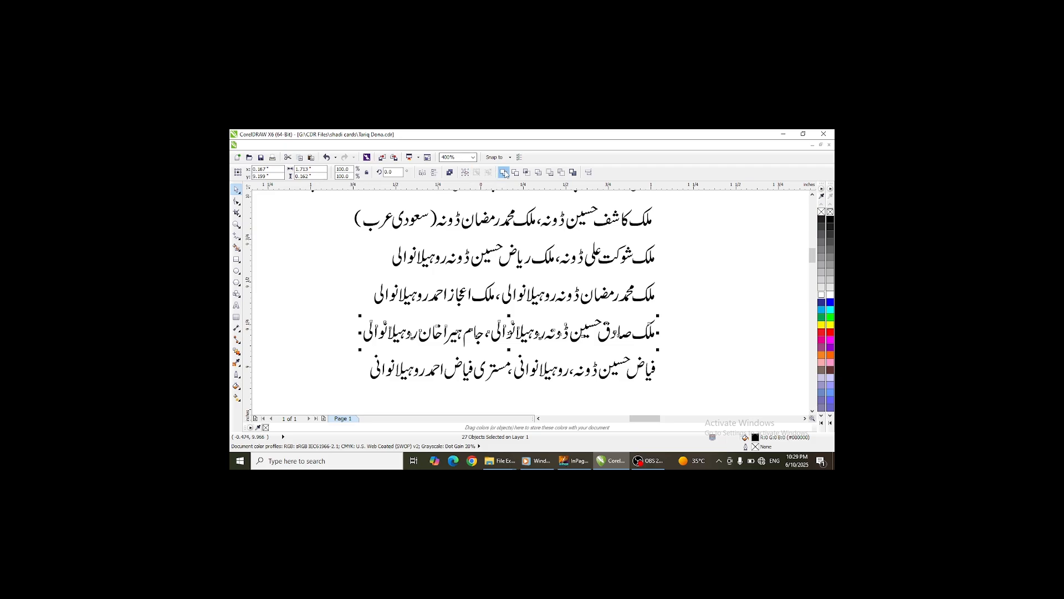
{"action": "left_click", "coordinate": [504, 172]}
{"action": "left_click_drag", "start_coordinate": [356, 413], "coordinate": [329, 383]}
{"action": "key", "text": "ctrl+u"}
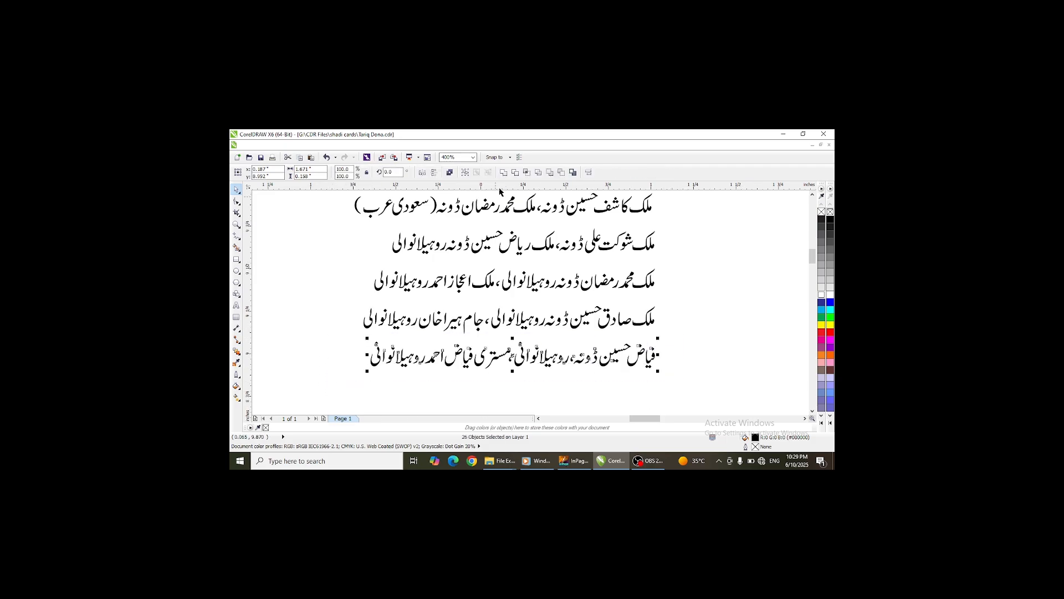
{"action": "left_click", "coordinate": [503, 173]}
- Move the whole names list into the card's right-hand dashed panel
{"action": "scroll", "coordinate": [589, 324], "scroll_direction": "down", "scroll_amount": 4}
{"action": "left_click_drag", "start_coordinate": [617, 227], "coordinate": [498, 355]}
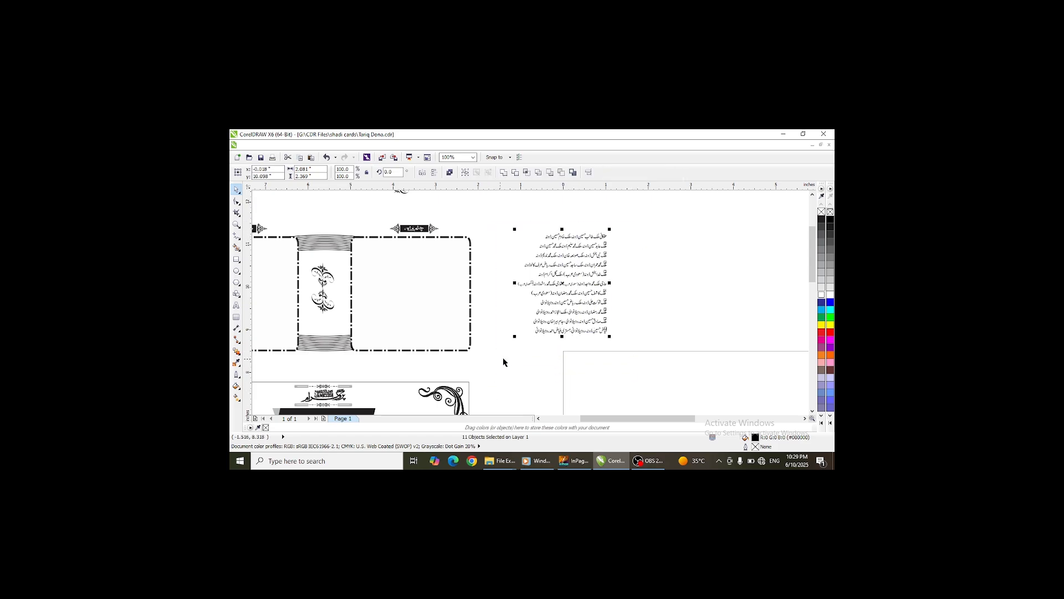
{"action": "left_click_drag", "start_coordinate": [564, 283], "coordinate": [410, 293]}
{"action": "left_click", "coordinate": [510, 273]}
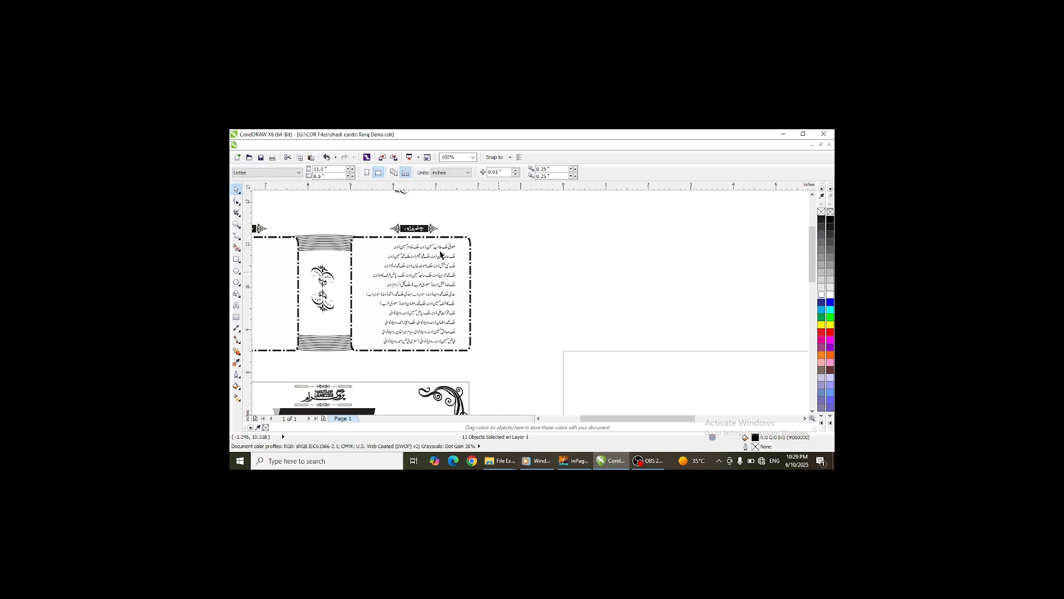
- Nudge the first three name lines to align them within the panel
{"action": "scroll", "coordinate": [438, 248], "scroll_direction": "up", "scroll_amount": 2}
{"action": "scroll", "coordinate": [457, 251], "scroll_direction": "down", "scroll_amount": 4}
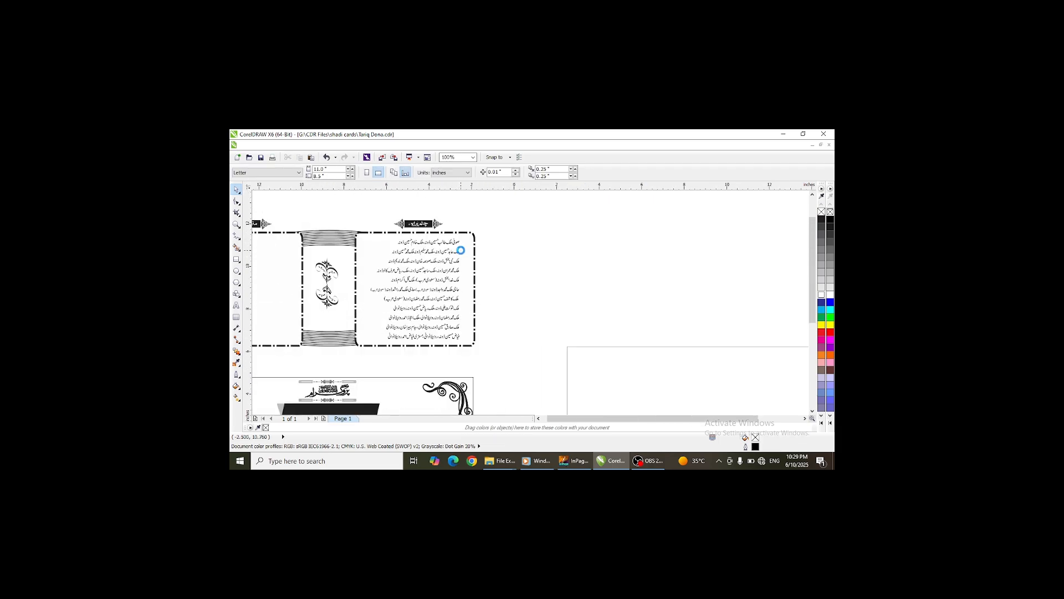
{"action": "scroll", "coordinate": [458, 250], "scroll_direction": "up", "scroll_amount": 6}
{"action": "left_click", "coordinate": [468, 243]}
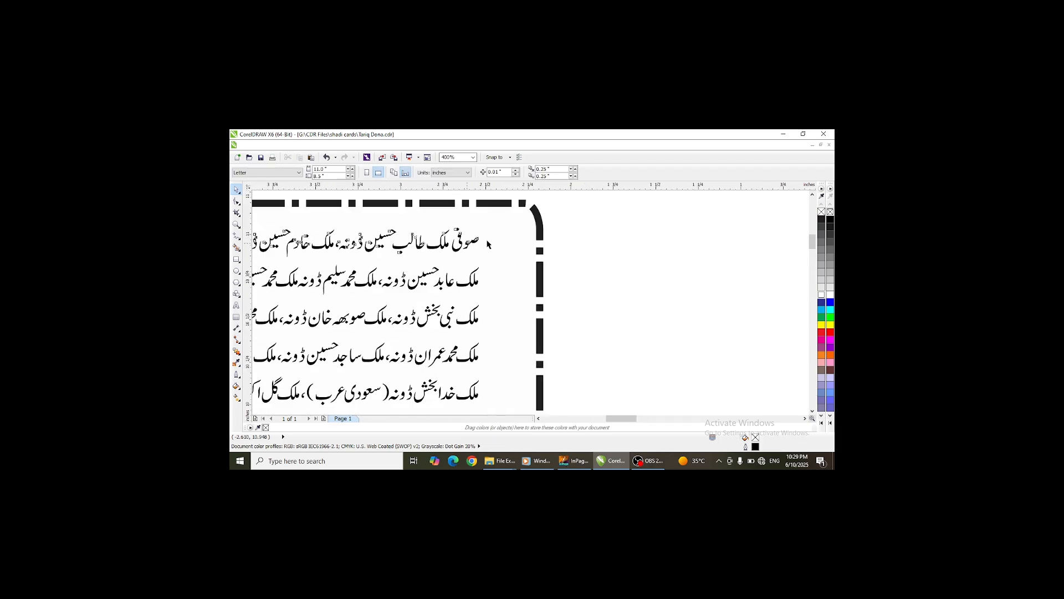
{"action": "left_click_drag", "start_coordinate": [474, 250], "coordinate": [515, 247]}
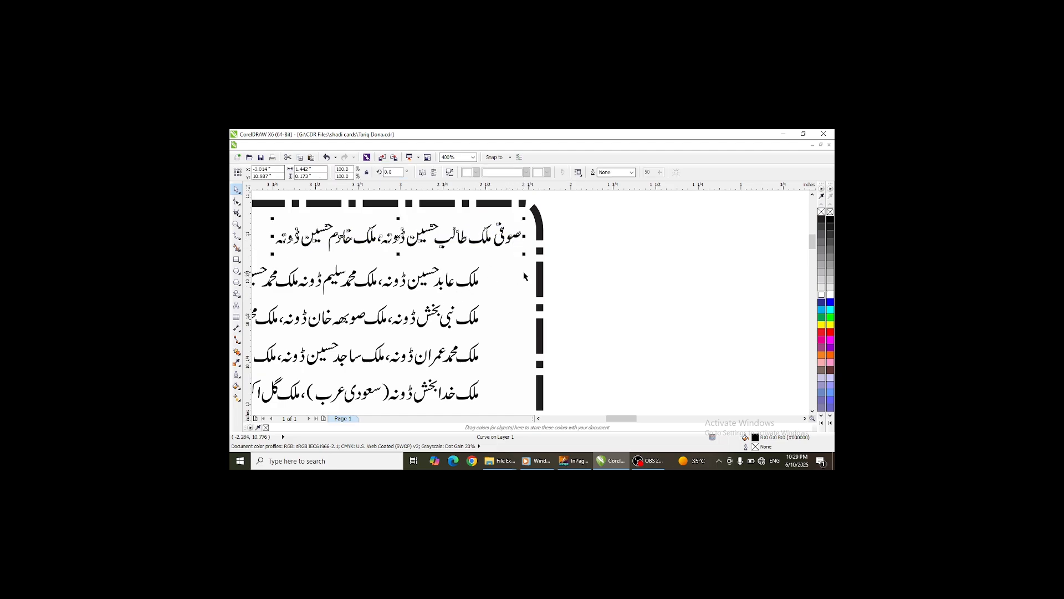
{"action": "scroll", "coordinate": [560, 288], "scroll_direction": "down", "scroll_amount": 4}
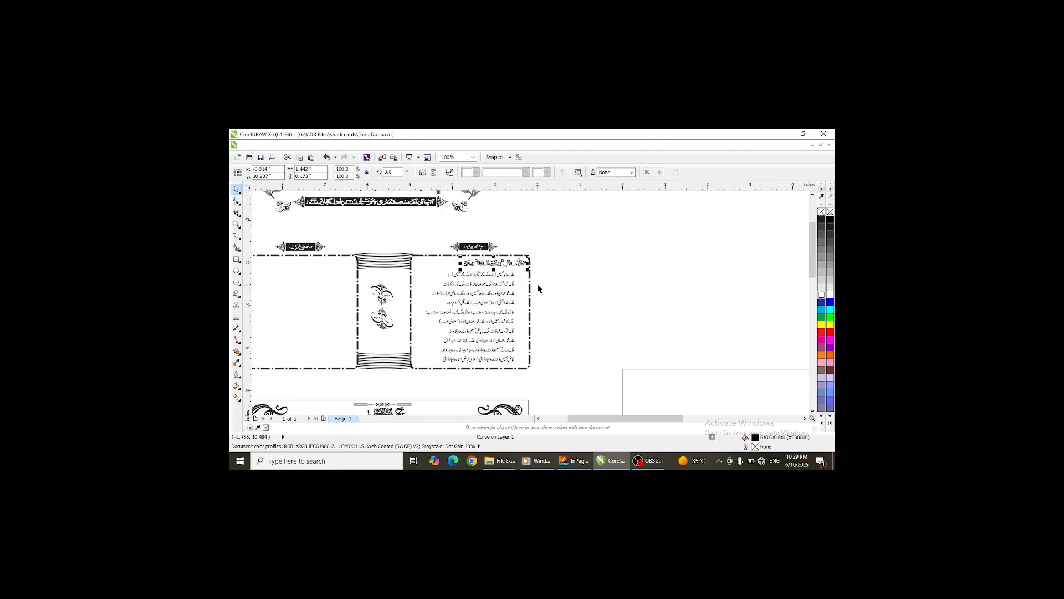
{"action": "scroll", "coordinate": [455, 275], "scroll_direction": "up", "scroll_amount": 4}
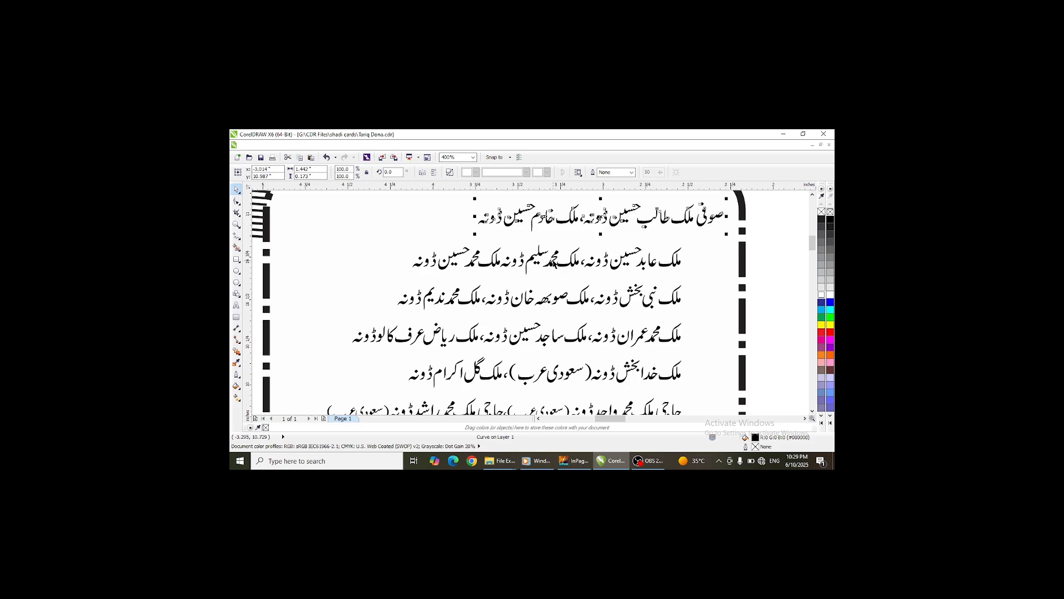
{"action": "left_click_drag", "start_coordinate": [553, 260], "coordinate": [531, 255]}
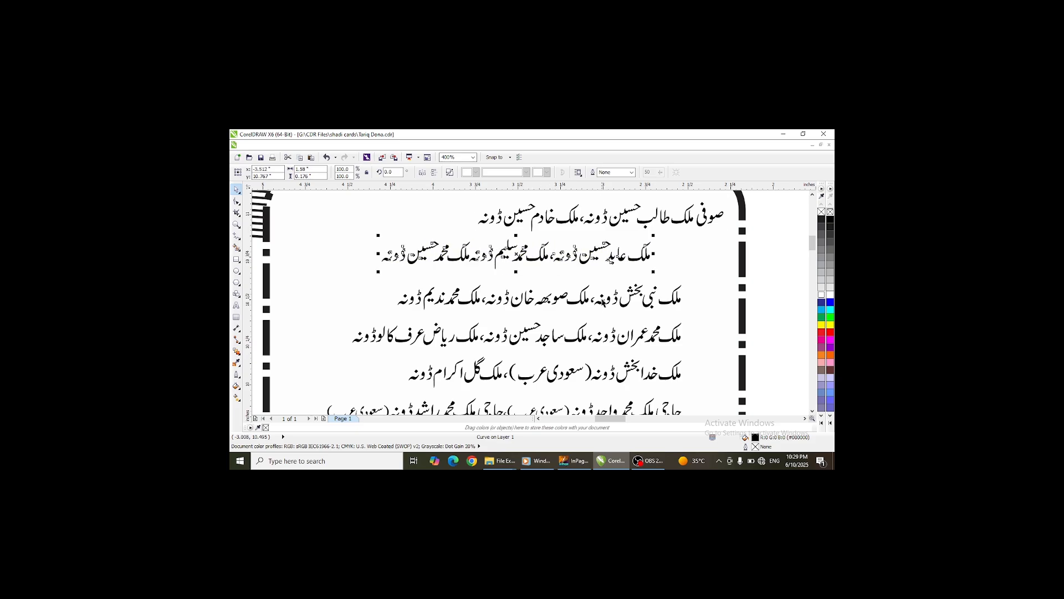
{"action": "left_click_drag", "start_coordinate": [603, 305], "coordinate": [644, 299]}
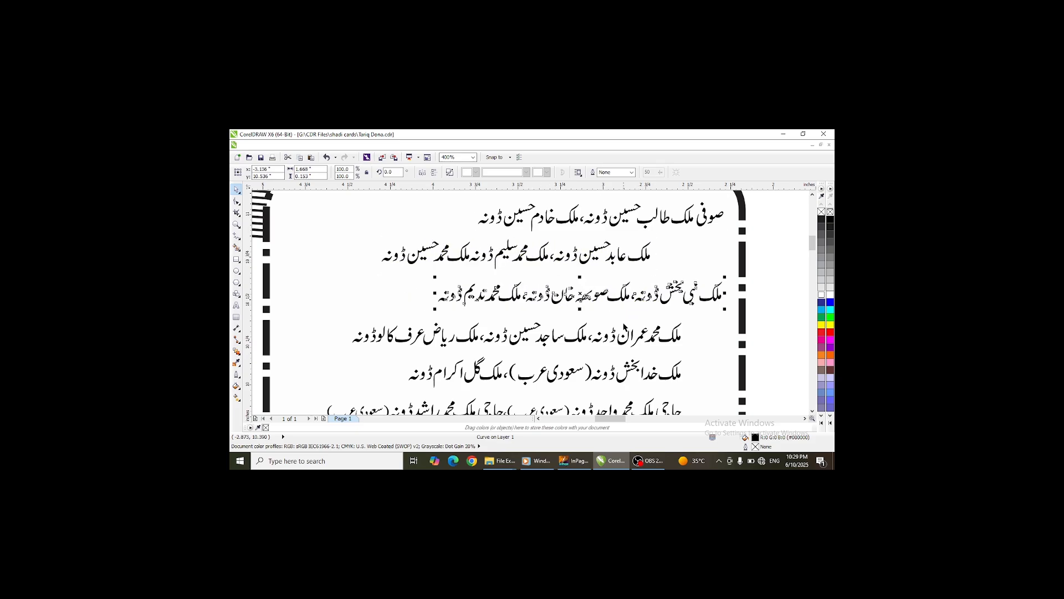
- Try to shift the middle name lines, undoing the attempted moves
{"action": "left_click_drag", "start_coordinate": [615, 333], "coordinate": [656, 282]}
{"action": "scroll", "coordinate": [570, 262], "scroll_direction": "down", "scroll_amount": 2}
{"action": "scroll", "coordinate": [625, 337], "scroll_direction": "up", "scroll_amount": 4}
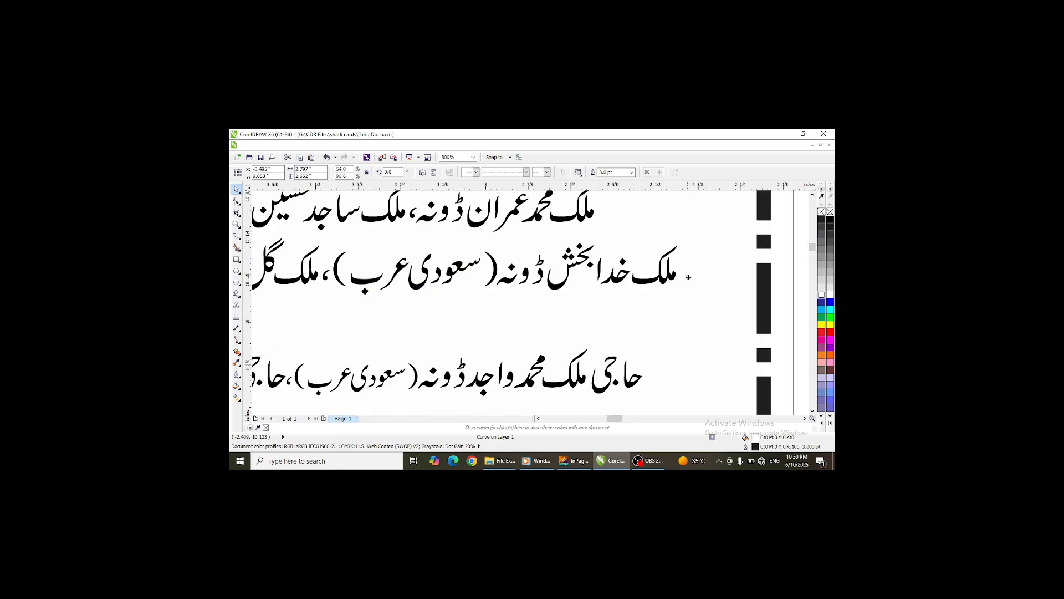
{"action": "key", "text": "ctrl+z"}
{"action": "scroll", "coordinate": [564, 307], "scroll_direction": "down", "scroll_amount": 4}
{"action": "left_click", "coordinate": [625, 298]}
{"action": "left_click", "coordinate": [588, 302]}
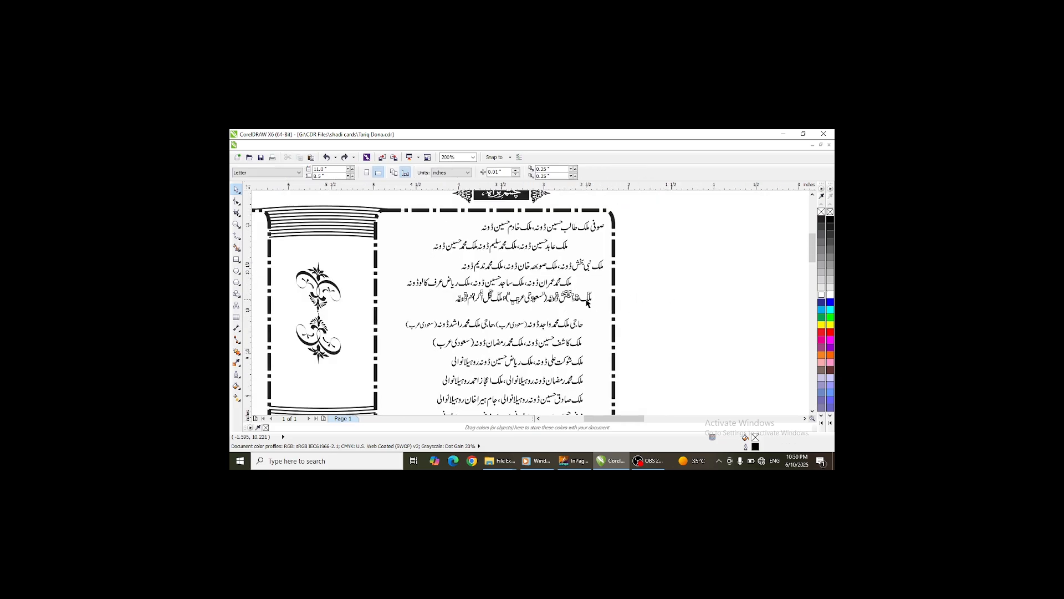
{"action": "left_click", "coordinate": [588, 301]}
{"action": "left_click_drag", "start_coordinate": [588, 299], "coordinate": [612, 319]}
{"action": "key", "text": "ctrl+z"}
{"action": "left_click", "coordinate": [724, 320]}
- Adjust the positions of the lower name lines inside the panel
{"action": "scroll", "coordinate": [571, 318], "scroll_direction": "down", "scroll_amount": 4}
{"action": "scroll", "coordinate": [568, 330], "scroll_direction": "up", "scroll_amount": 6}
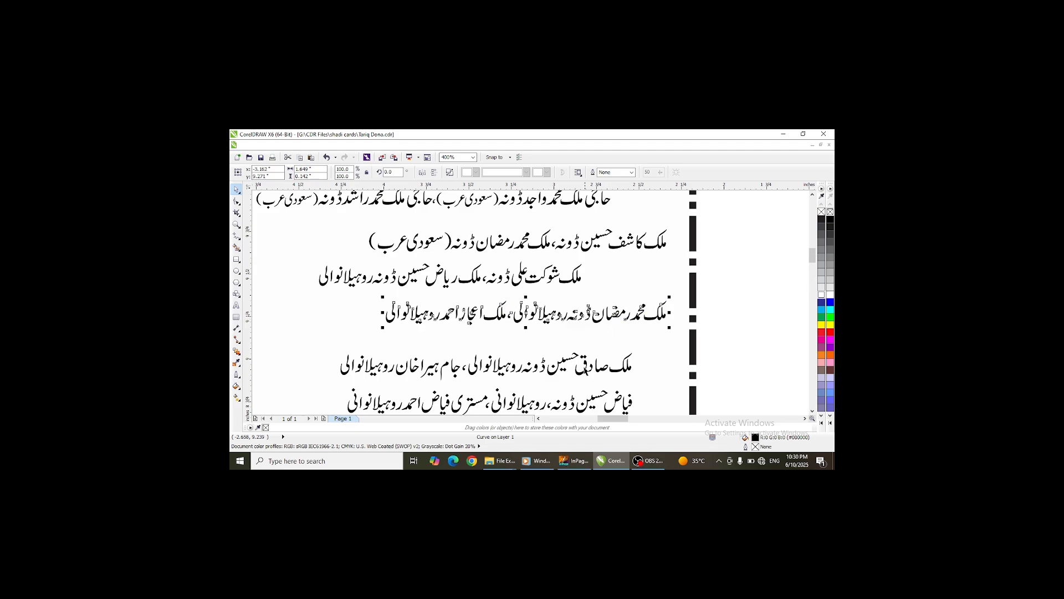
{"action": "left_click_drag", "start_coordinate": [586, 365], "coordinate": [537, 344]}
{"action": "scroll", "coordinate": [573, 289], "scroll_direction": "down", "scroll_amount": 4}
{"action": "scroll", "coordinate": [607, 296], "scroll_direction": "up", "scroll_amount": 4}
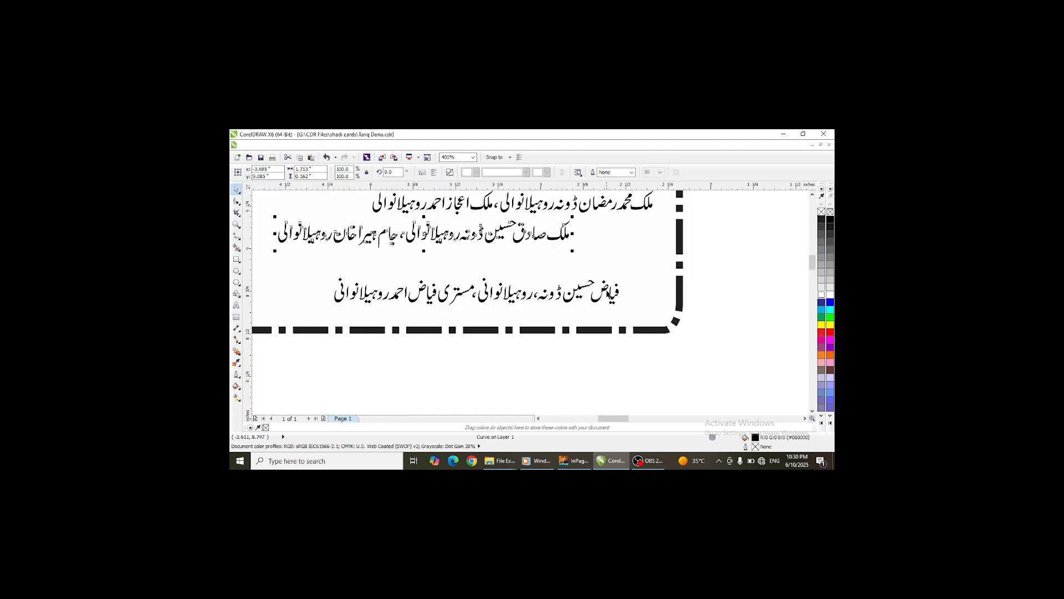
{"action": "mouse_move", "coordinate": [607, 294]}
{"action": "left_mouse_down"}
{"action": "mouse_move", "coordinate": [641, 268]}
{"action": "mouse_move", "coordinate": [612, 290]}
{"action": "left_mouse_up"}
{"action": "scroll", "coordinate": [612, 290], "scroll_direction": "down", "scroll_amount": 4}
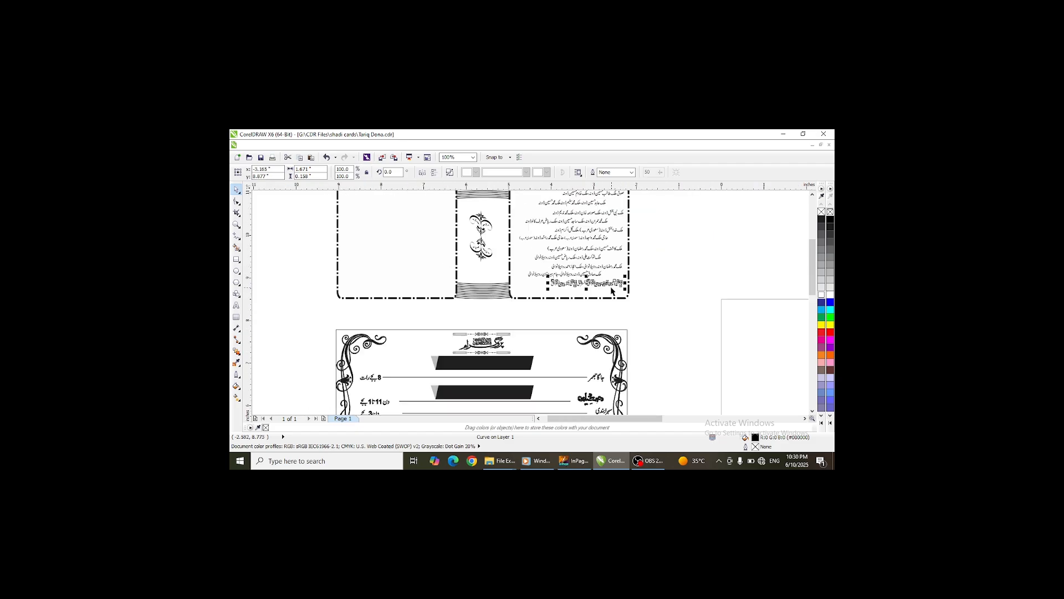
- Select the whole names list, zoom in and nudge the second name line slightly into alignment
{"action": "left_click", "coordinate": [813, 194]}
{"action": "left_click_drag", "start_coordinate": [656, 225], "coordinate": [511, 343]}
{"action": "scroll", "coordinate": [516, 335], "scroll_direction": "up", "scroll_amount": 2}
{"action": "scroll", "coordinate": [740, 348], "scroll_direction": "down", "scroll_amount": 3}
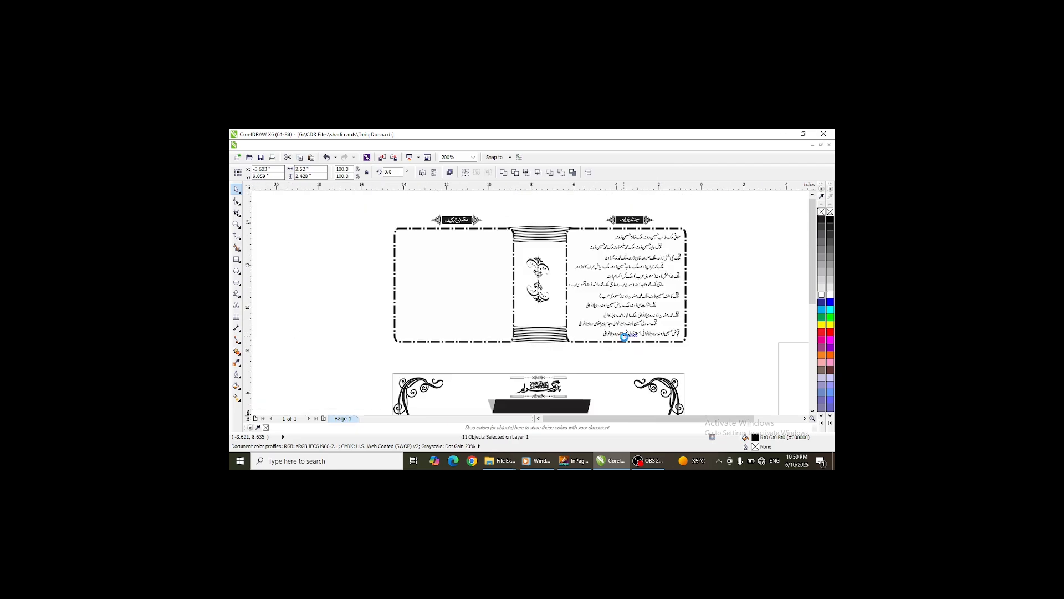
{"action": "scroll", "coordinate": [663, 284], "scroll_direction": "up", "scroll_amount": 4}
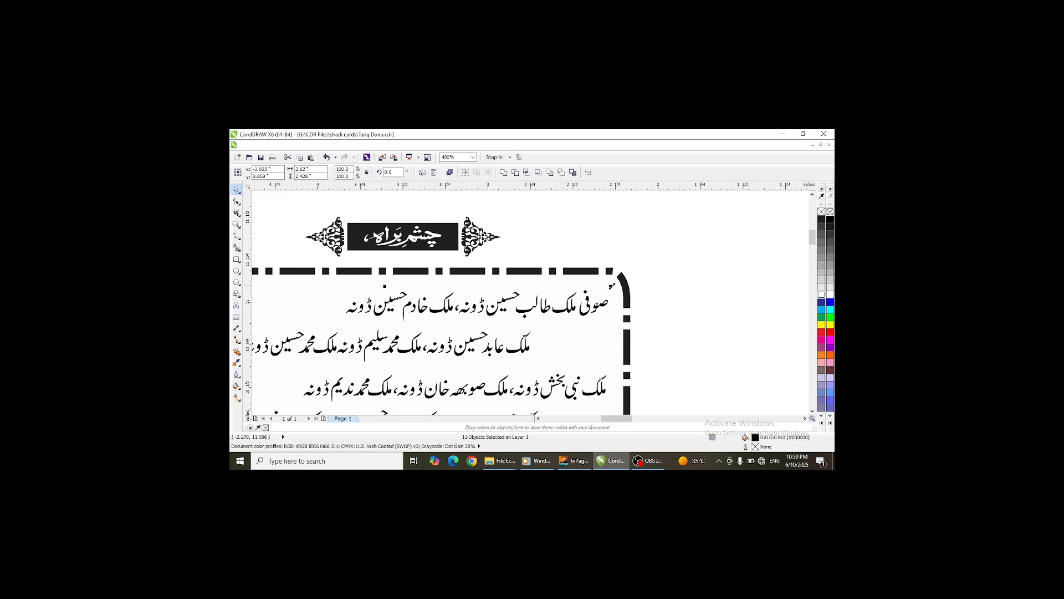
{"action": "scroll", "coordinate": [652, 242], "scroll_direction": "down", "scroll_amount": 1}
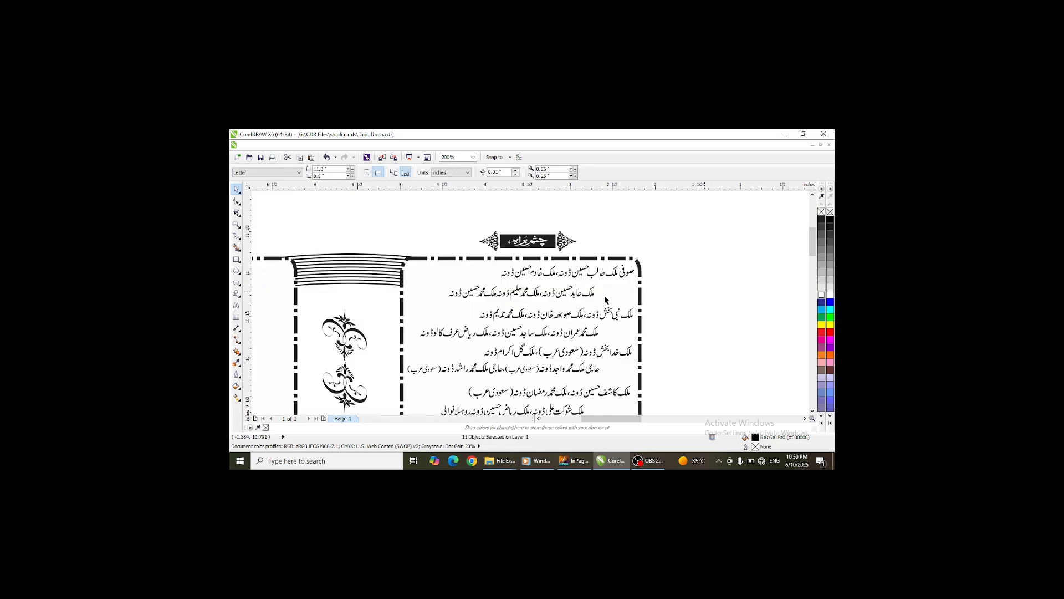
{"action": "left_click_drag", "start_coordinate": [592, 295], "coordinate": [588, 291]}
{"action": "left_click", "coordinate": [587, 319]}
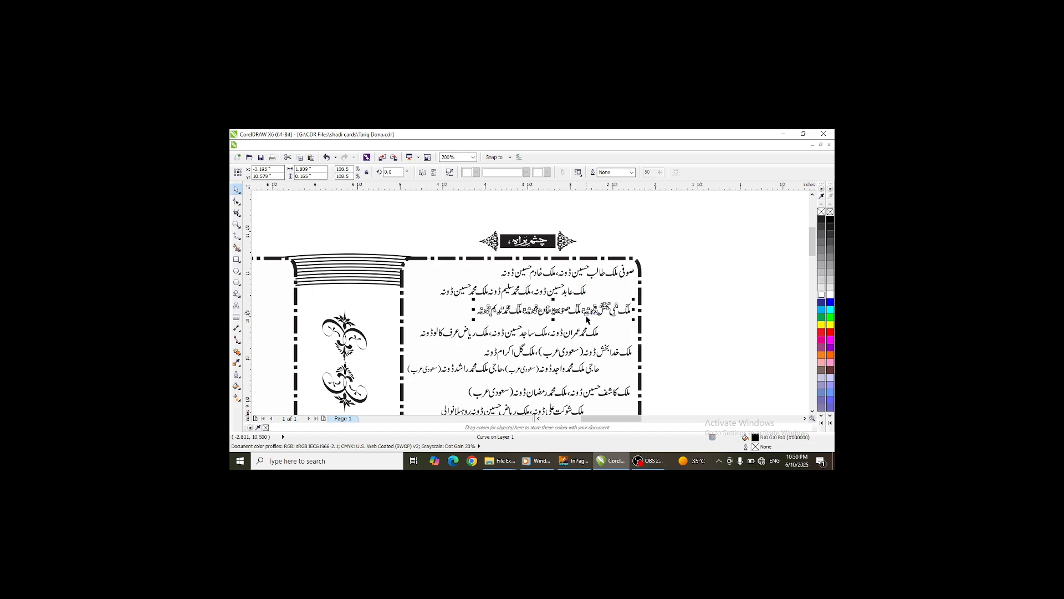
- Nudge the fourth name line up and to the right within the panel
{"action": "left_click", "coordinate": [587, 333]}
{"action": "key", "text": "Up"}
{"action": "key", "text": "Up"}
{"action": "key", "text": "Up"}
{"action": "key", "text": "Up"}
{"action": "key", "text": "Up"}
{"action": "key", "text": "Up"}
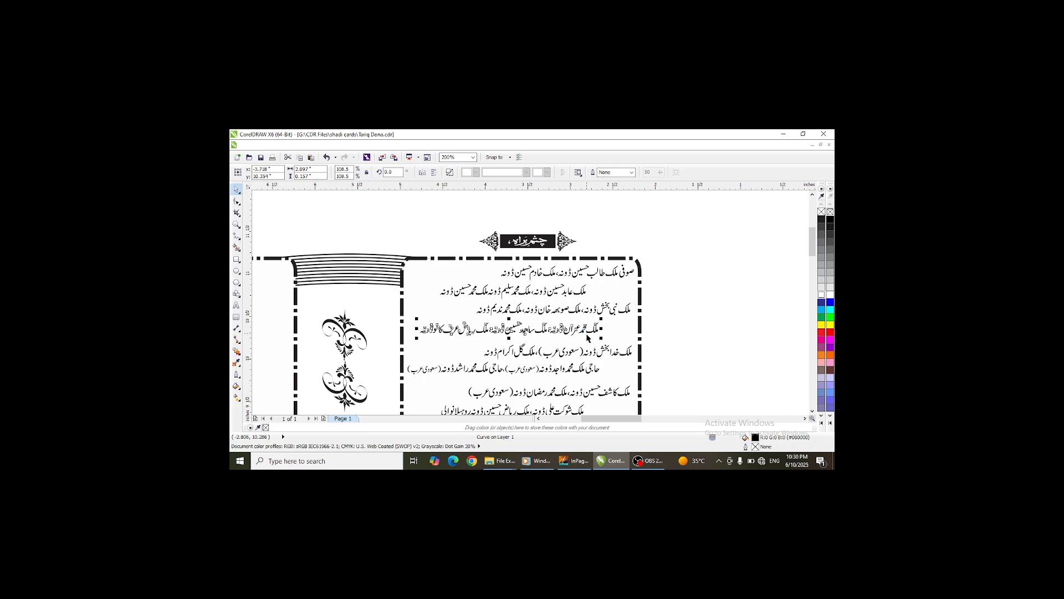
{"action": "key", "text": "Right"}
{"action": "key", "text": "Right"}
{"action": "key", "text": "Right"}
{"action": "key", "text": "Right"}
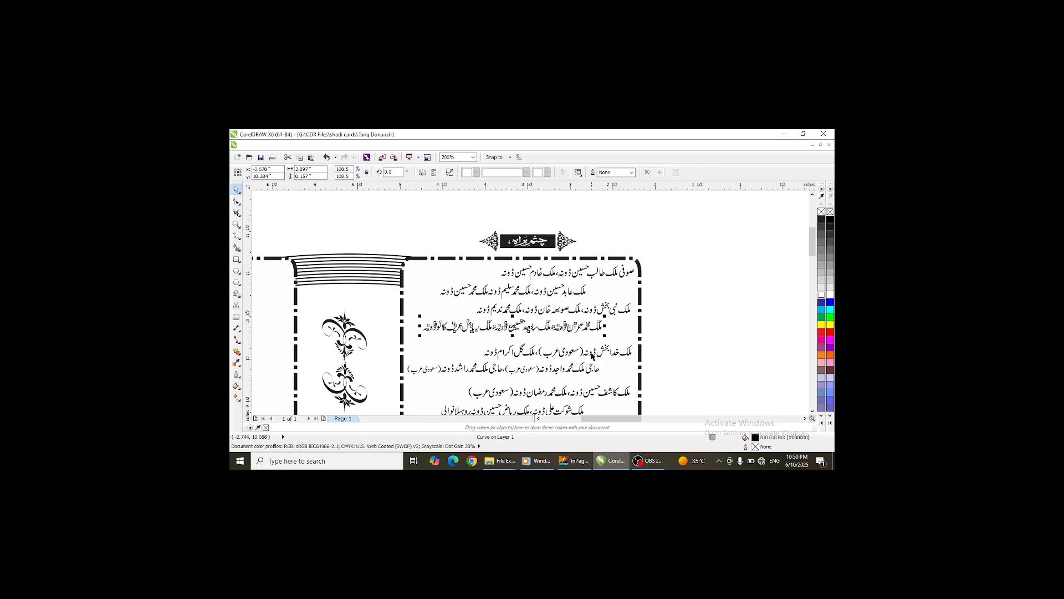
- Nudge the fifth name line up and slightly left to align it
{"action": "left_click", "coordinate": [592, 355]}
{"action": "key", "text": "Up"}
{"action": "key", "text": "Up"}
{"action": "key", "text": "Up"}
{"action": "key", "text": "Up"}
{"action": "key", "text": "Up"}
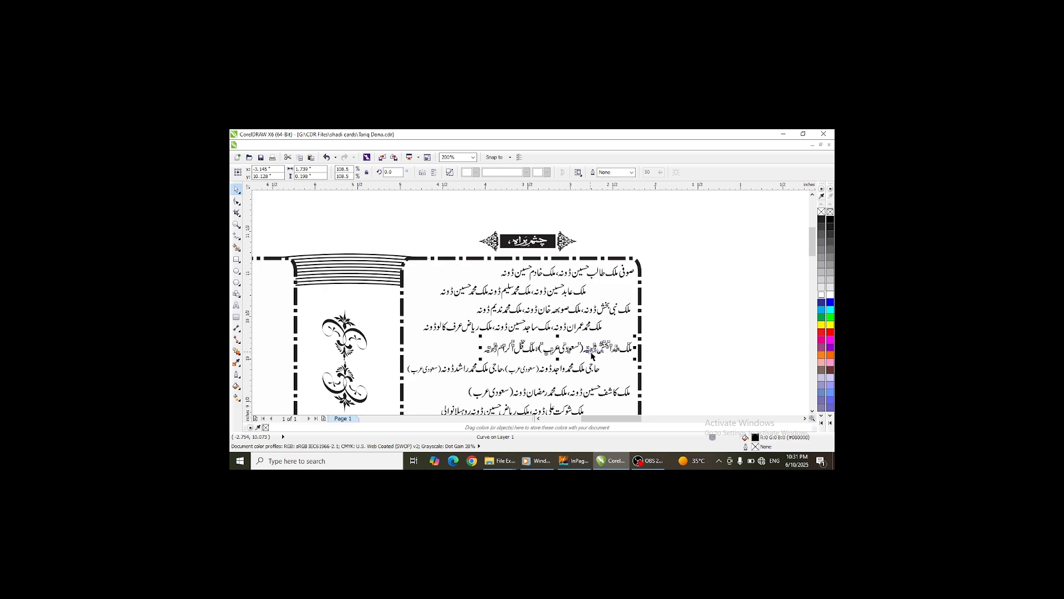
{"action": "key", "text": "Left"}
{"action": "key", "text": "Left"}
{"action": "key", "text": "Left"}
{"action": "key", "text": "Left"}
{"action": "key", "text": "Left"}
{"action": "key", "text": "Left"}
{"action": "key", "text": "Left"}
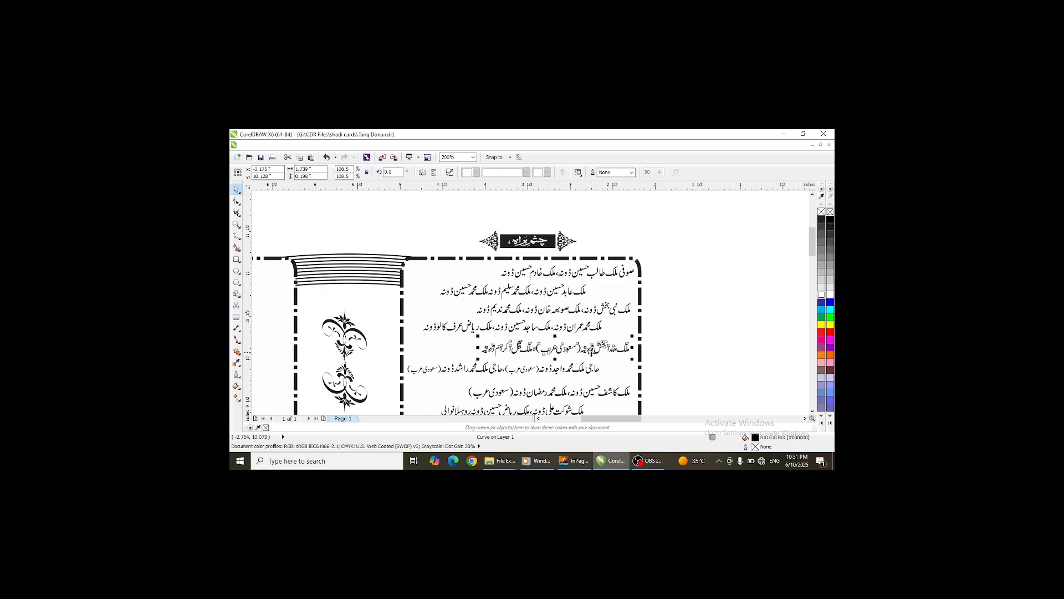
{"action": "key", "text": "Up"}
{"action": "key", "text": "Up"}
{"action": "key", "text": "Up"}
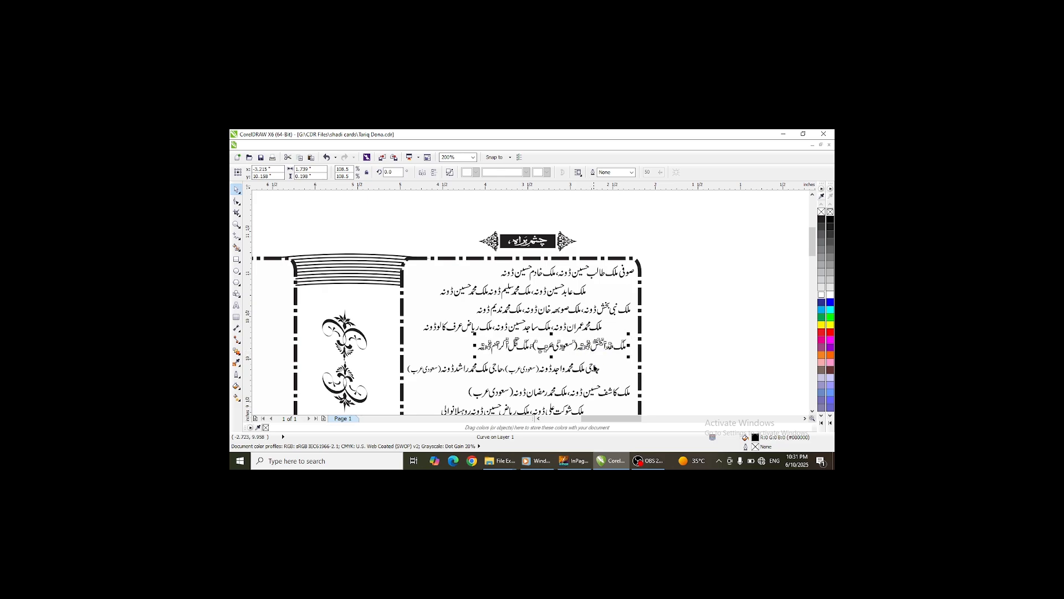
- Nudge the sixth name line to the right and up inside the panel
{"action": "left_click", "coordinate": [589, 370]}
{"action": "key", "text": "Right"}
{"action": "key", "text": "Right"}
{"action": "key", "text": "Right"}
{"action": "key", "text": "Right"}
{"action": "key", "text": "Right"}
{"action": "key", "text": "Right"}
{"action": "key", "text": "Right"}
{"action": "key", "text": "Right"}
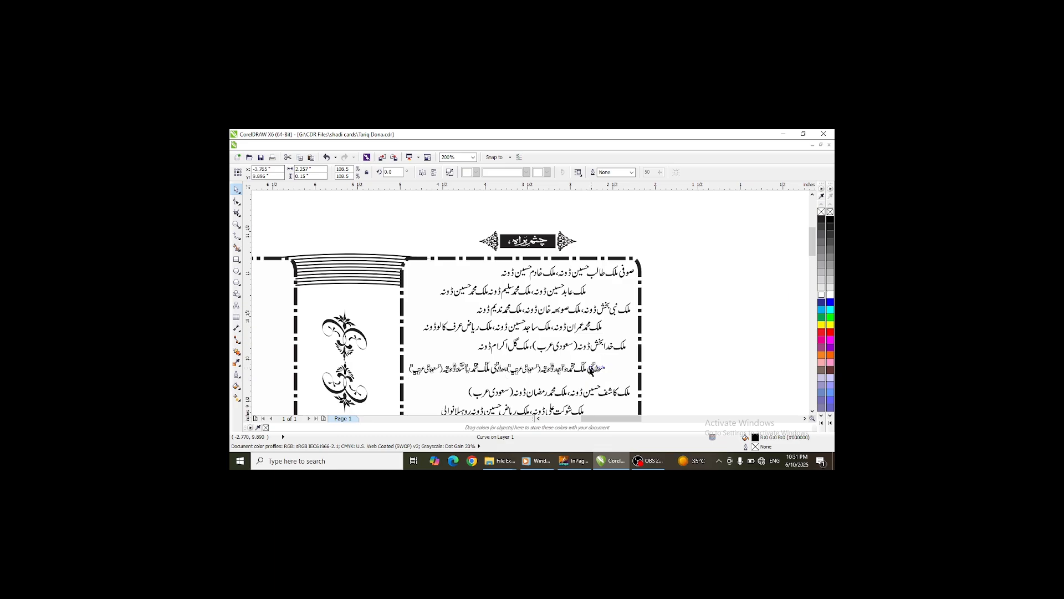
{"action": "key", "text": "Up"}
{"action": "key", "text": "Up"}
{"action": "key", "text": "Up"}
{"action": "key", "text": "Up"}
{"action": "key", "text": "Up"}
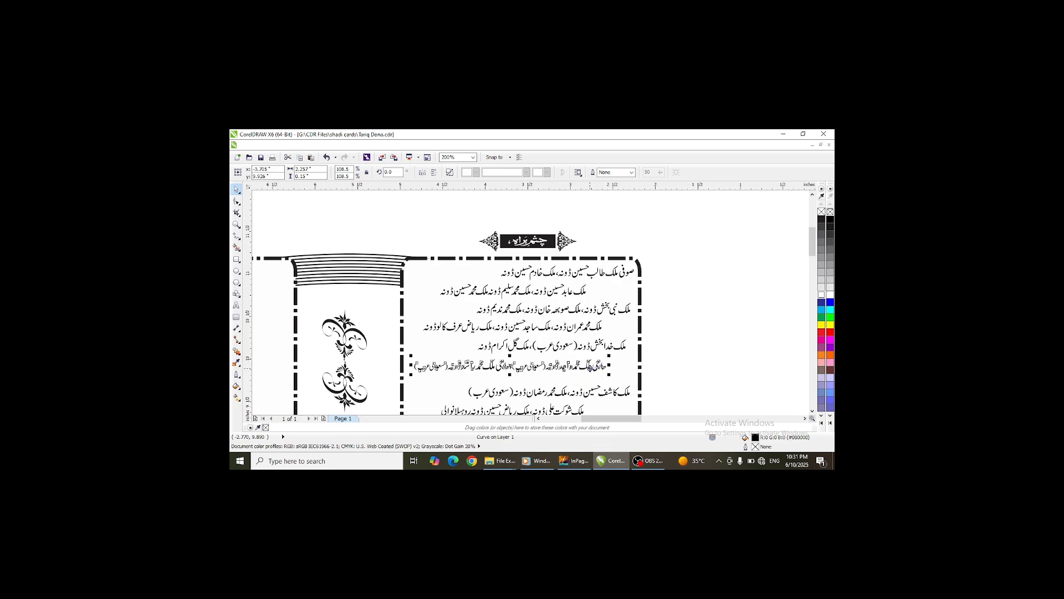
- Nudge the seventh name line up and slightly left to close the gap
{"action": "scroll", "coordinate": [589, 302], "scroll_direction": "down", "scroll_amount": 2}
{"action": "scroll", "coordinate": [589, 321], "scroll_direction": "up", "scroll_amount": 2}
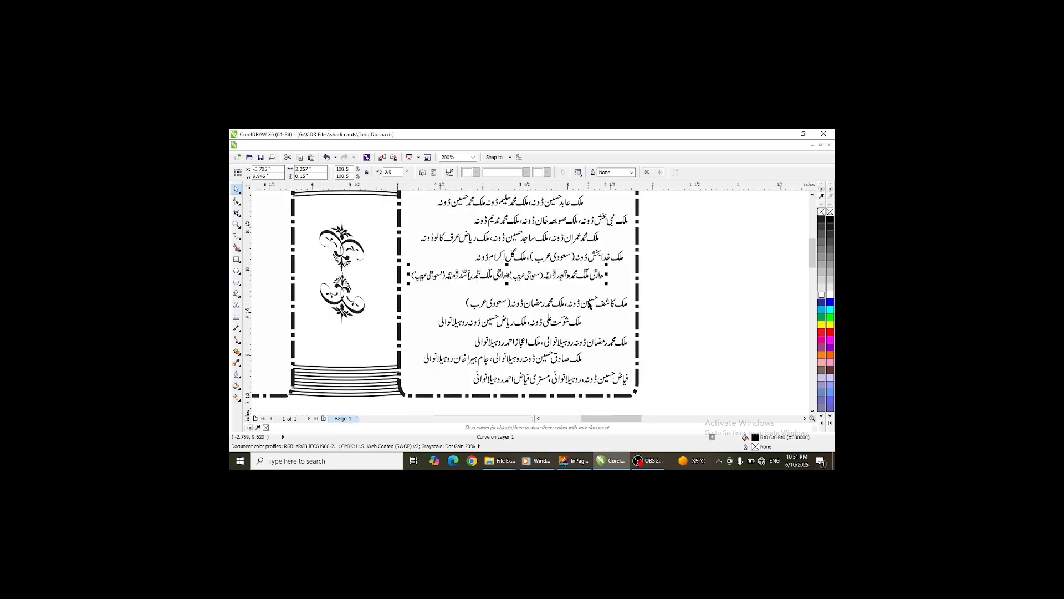
{"action": "left_click", "coordinate": [589, 303]}
{"action": "key", "text": "Up"}
{"action": "key", "text": "Up"}
{"action": "key", "text": "Up"}
{"action": "key", "text": "Up"}
{"action": "key", "text": "Up"}
{"action": "key", "text": "Up"}
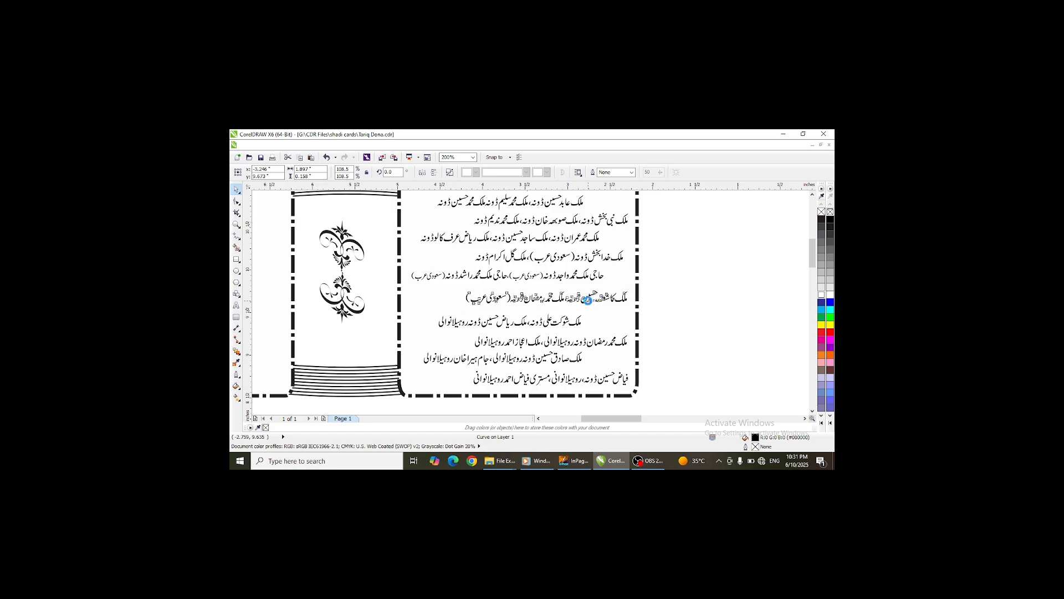
{"action": "key", "text": "Up"}
{"action": "key", "text": "Up"}
{"action": "key", "text": "Up"}
{"action": "key", "text": "Left"}
{"action": "key", "text": "Left"}
{"action": "key", "text": "Left"}
{"action": "key", "text": "Left"}
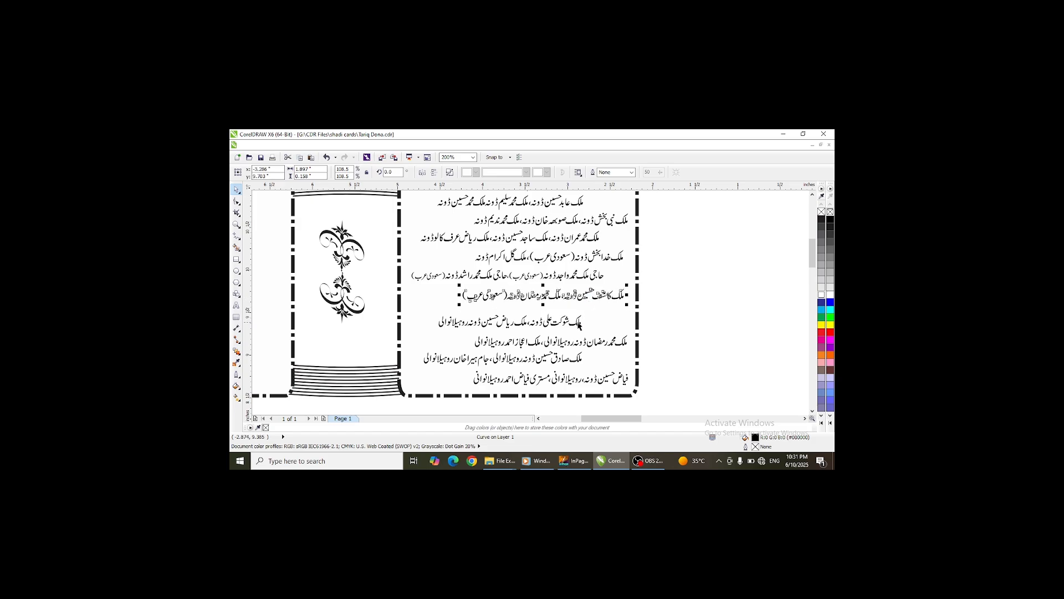
- Nudge the eighth name line up into line with the others
{"action": "left_click", "coordinate": [579, 324]}
{"action": "key", "text": "Up"}
{"action": "key", "text": "Up"}
{"action": "key", "text": "Up"}
{"action": "key", "text": "Up"}
{"action": "key", "text": "Up"}
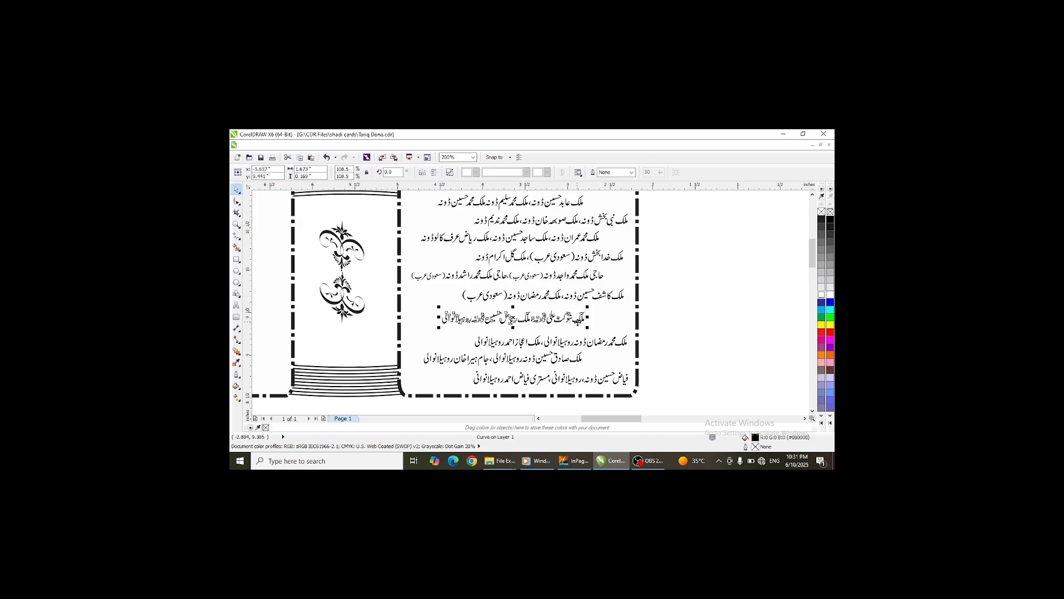
{"action": "key", "text": "Up"}
{"action": "key", "text": "Up"}
{"action": "key", "text": "Up"}
- Nudge the ninth name line left and up
{"action": "left_click", "coordinate": [589, 343]}
{"action": "key", "text": "Left"}
{"action": "key", "text": "Left"}
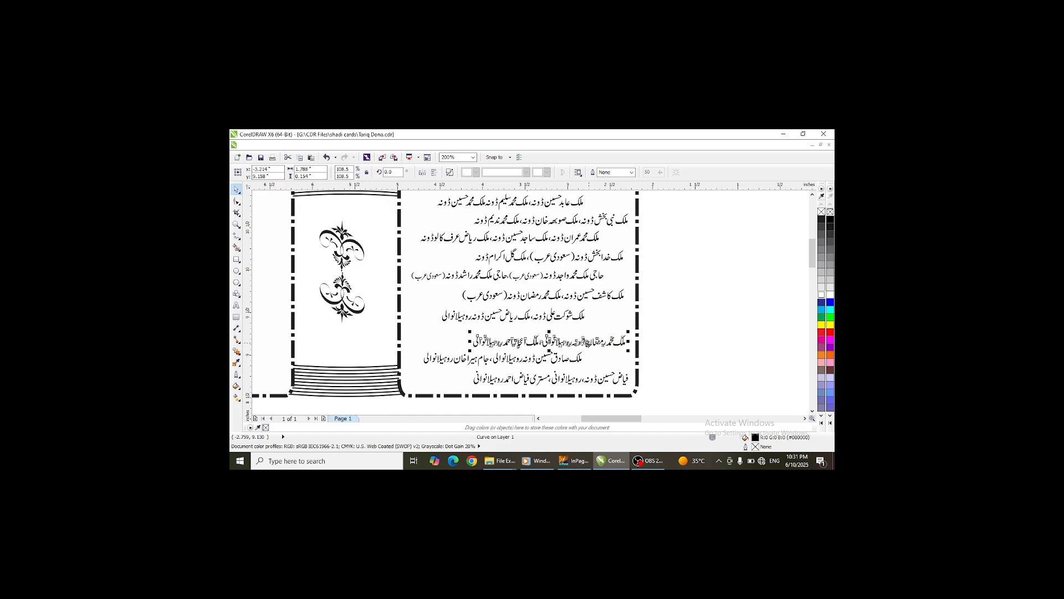
{"action": "key", "text": "Left"}
{"action": "key", "text": "Up"}
{"action": "key", "text": "Up"}
{"action": "key", "text": "Up"}
{"action": "key", "text": "Up"}
{"action": "key", "text": "Up"}
{"action": "key", "text": "Up"}
{"action": "key", "text": "Up"}
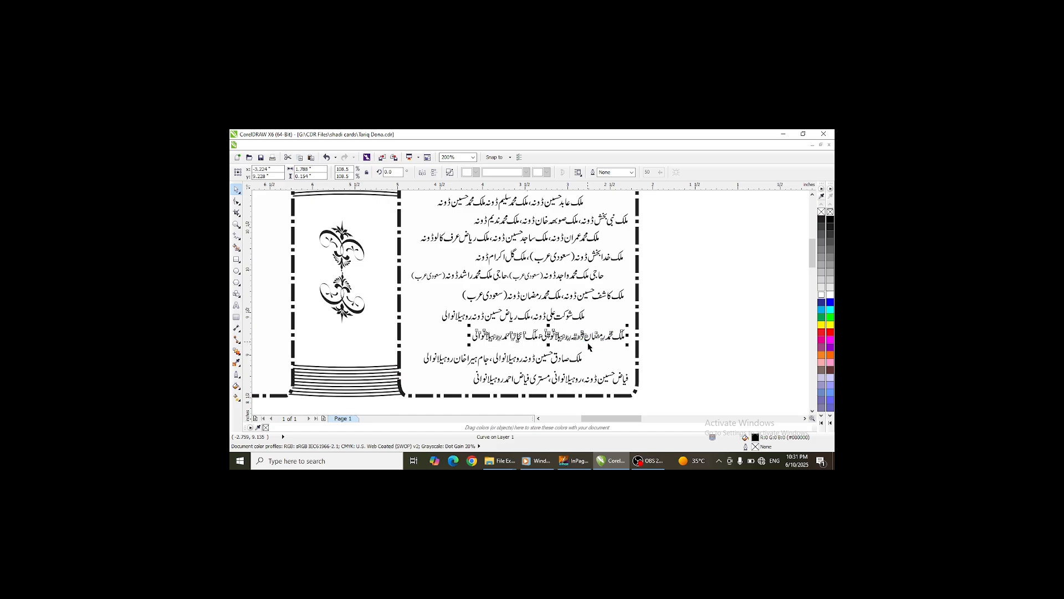
- Nudge the tenth name line up to even the spacing
{"action": "left_click", "coordinate": [579, 363]}
{"action": "key", "text": "Up"}
{"action": "key", "text": "Up"}
{"action": "key", "text": "Up"}
{"action": "key", "text": "Up"}
{"action": "key", "text": "Up"}
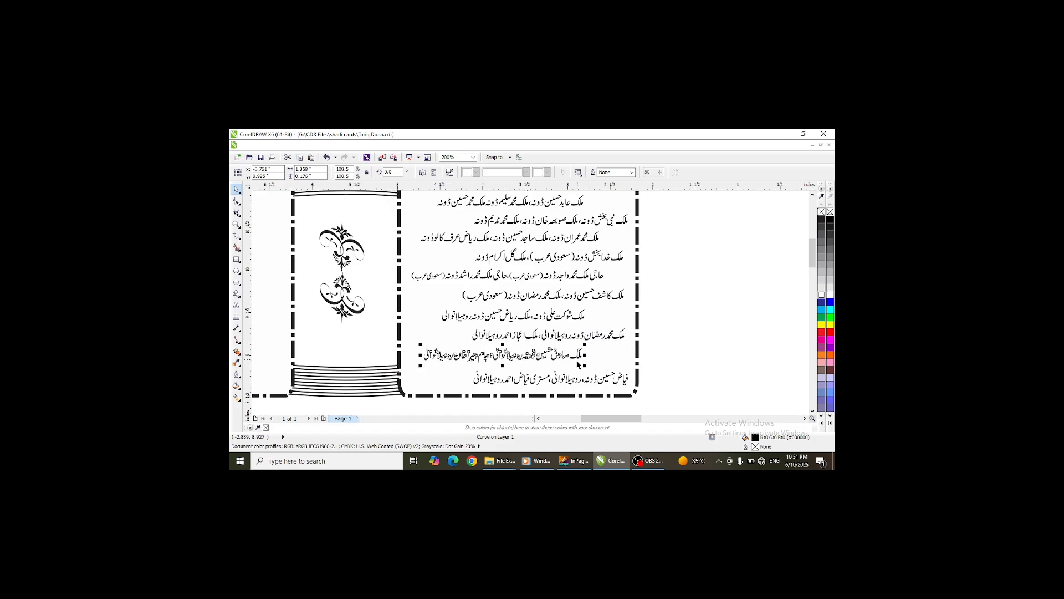
{"action": "key", "text": "Up"}
{"action": "key", "text": "Up"}
- Nudge the last name line up and slightly left inside the panel
{"action": "left_click", "coordinate": [586, 384]}
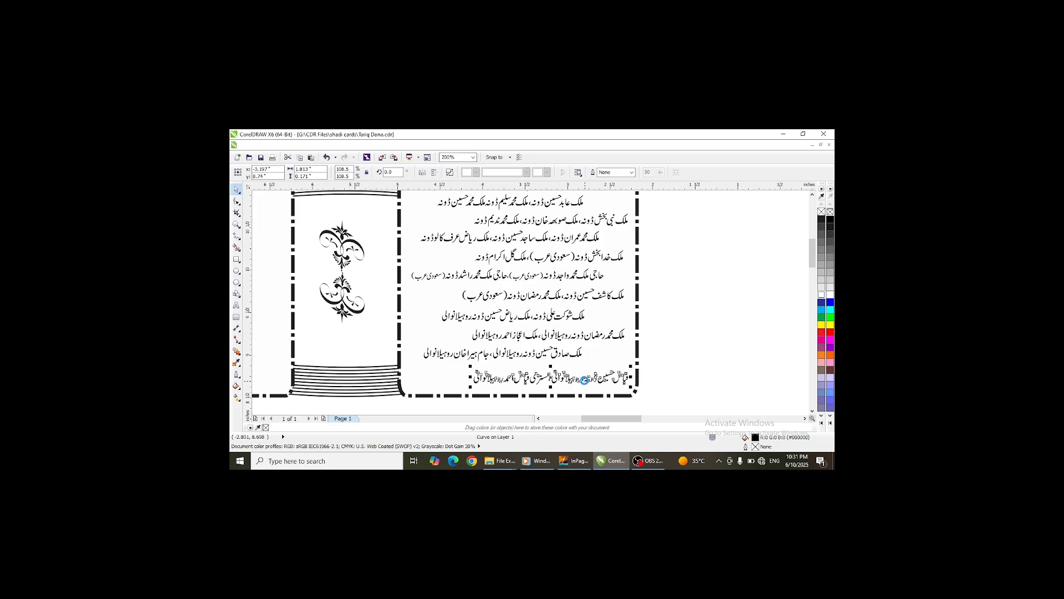
{"action": "key", "text": "Up"}
{"action": "key", "text": "Up"}
{"action": "key", "text": "Up"}
{"action": "key", "text": "Up"}
{"action": "key", "text": "Up"}
{"action": "key", "text": "Up"}
{"action": "key", "text": "Up"}
{"action": "key", "text": "Up"}
{"action": "key", "text": "Left"}
{"action": "key", "text": "Up"}
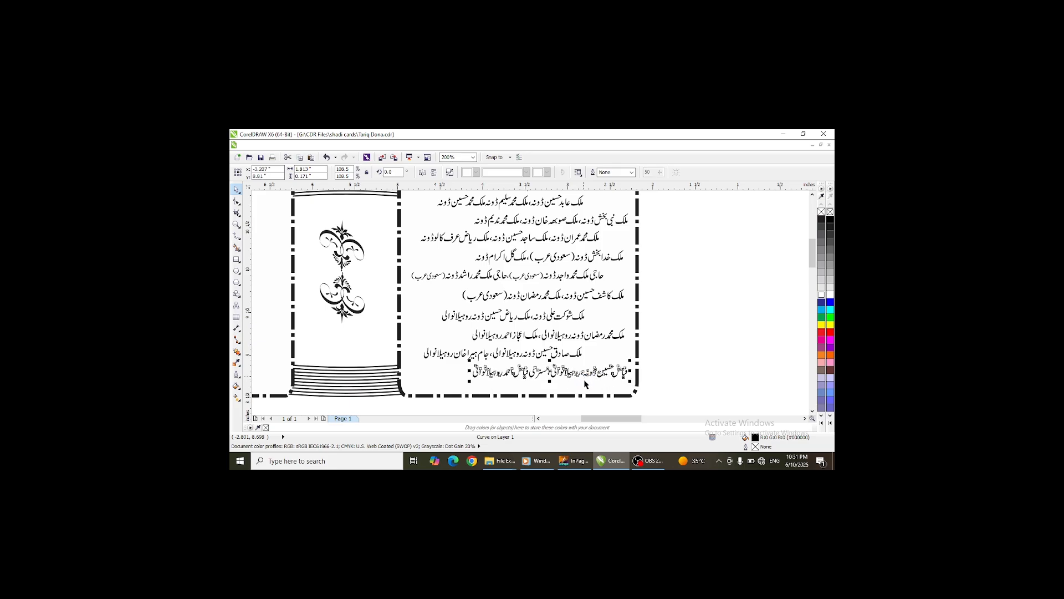
- Select the whole names list and apply the Outline Pen settings to it
{"action": "scroll", "coordinate": [580, 348], "scroll_direction": "down", "scroll_amount": 1}
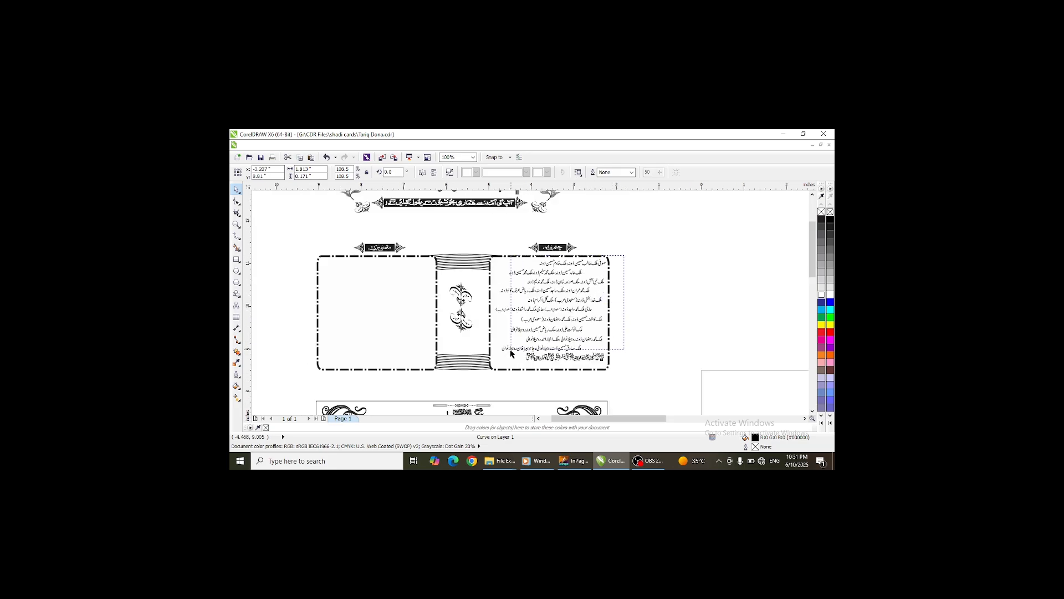
{"action": "left_click_drag", "start_coordinate": [511, 353], "coordinate": [493, 376]}
{"action": "scroll", "coordinate": [502, 379], "scroll_direction": "up", "scroll_amount": 2}
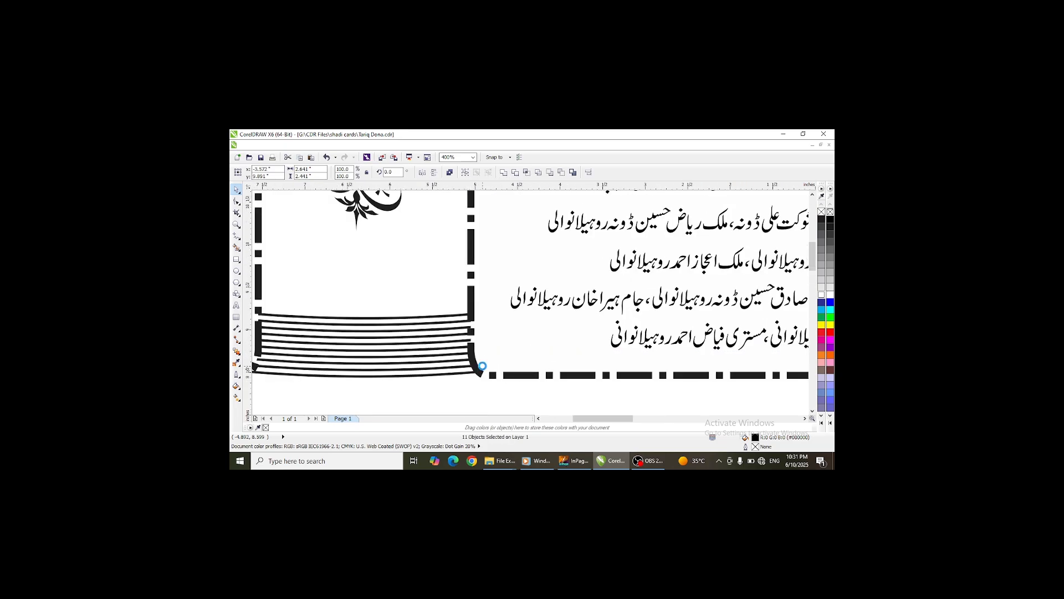
{"action": "scroll", "coordinate": [487, 361], "scroll_direction": "down", "scroll_amount": 2}
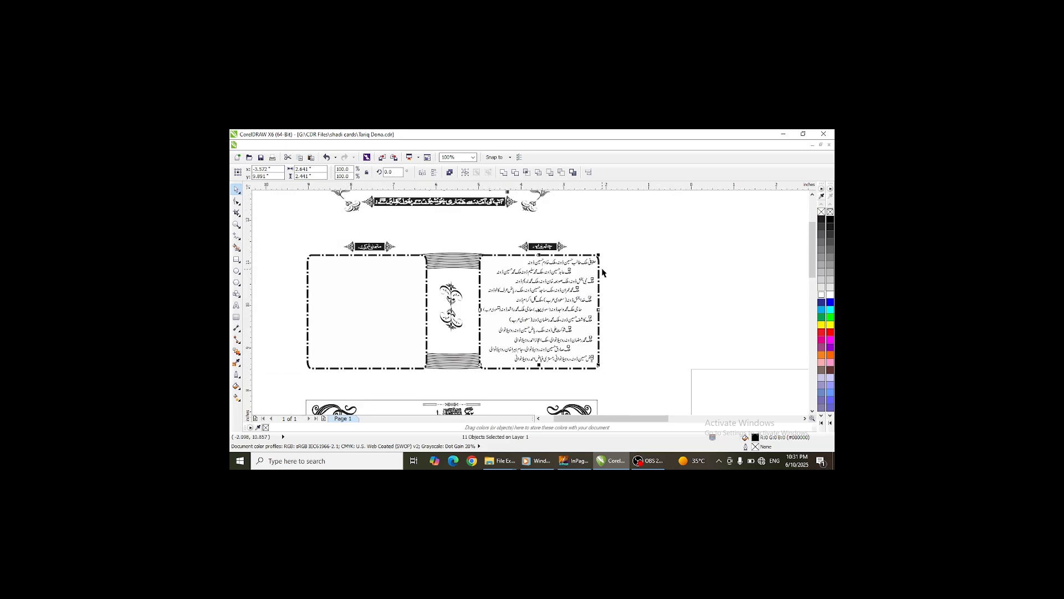
{"action": "scroll", "coordinate": [592, 365], "scroll_direction": "up", "scroll_amount": 1}
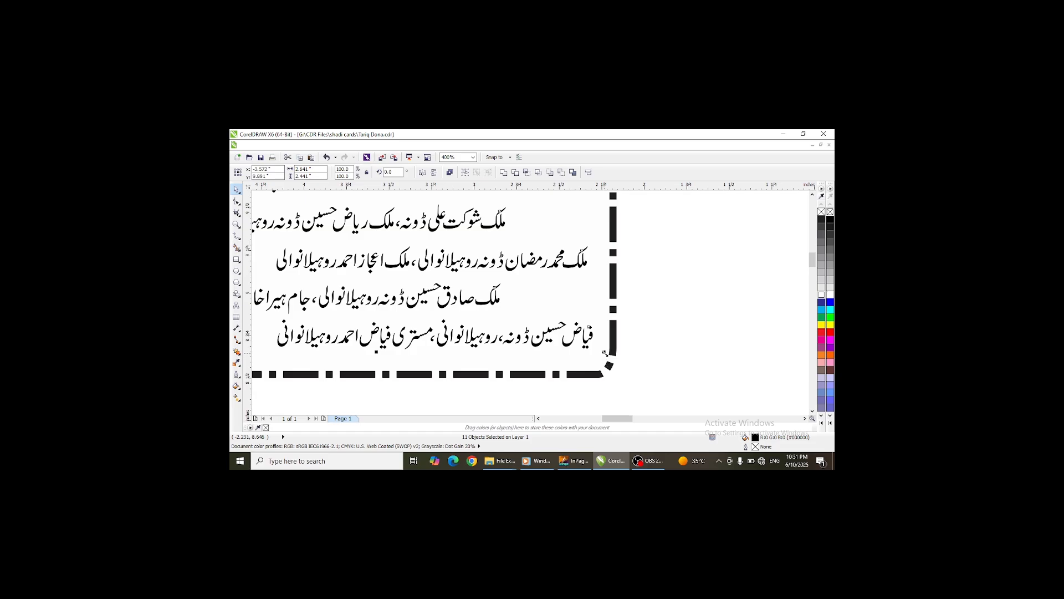
{"action": "scroll", "coordinate": [605, 360], "scroll_direction": "down", "scroll_amount": 1}
{"action": "key", "text": "F12"}
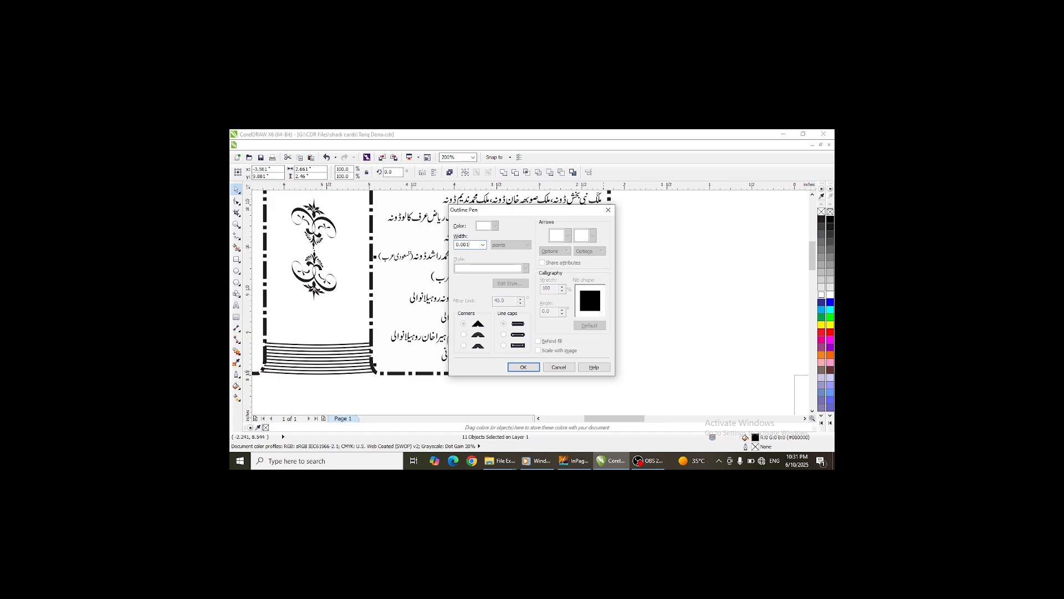
{"action": "key", "text": "Return"}
- Switch to InPage and delete the bold name line at the bottom of the left text box
{"action": "scroll", "coordinate": [625, 305], "scroll_direction": "down", "scroll_amount": 2}
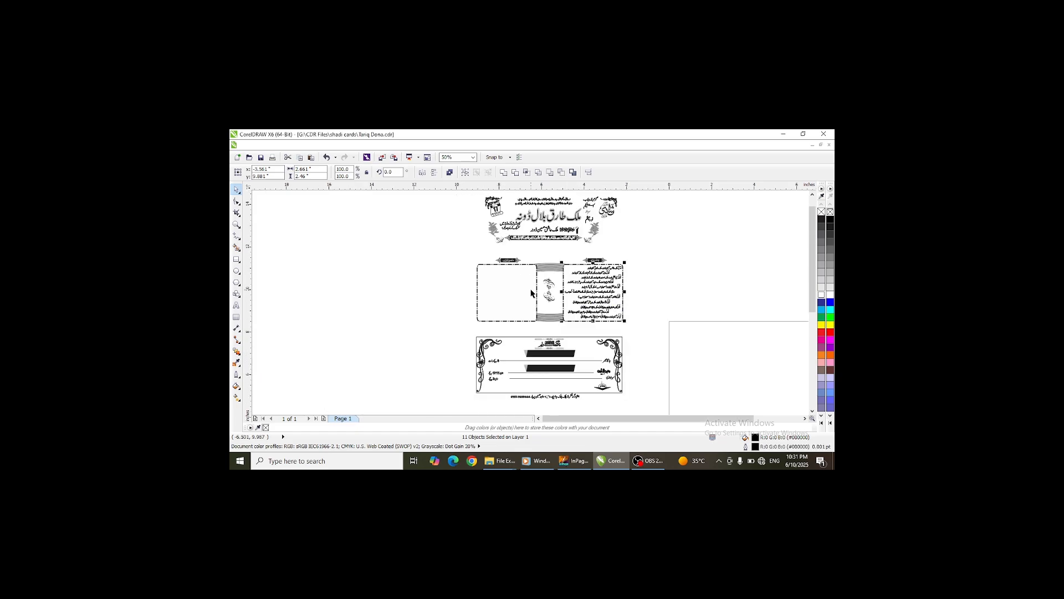
{"action": "scroll", "coordinate": [531, 294], "scroll_direction": "down", "scroll_amount": 1}
{"action": "left_click", "coordinate": [573, 461]}
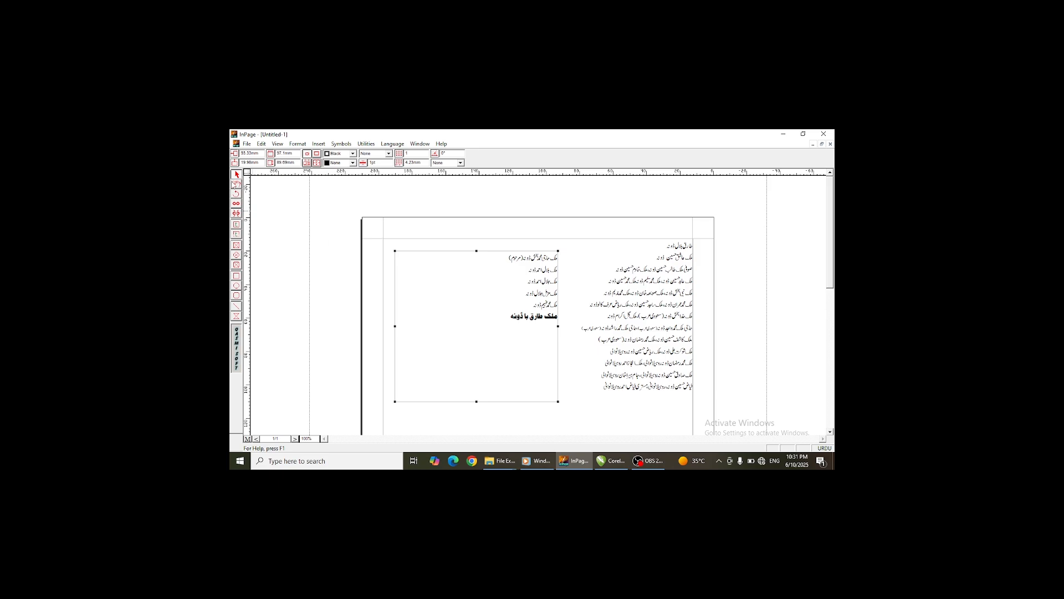
{"action": "double_click", "coordinate": [524, 321]}
{"action": "left_click_drag", "start_coordinate": [503, 314], "coordinate": [581, 320]}
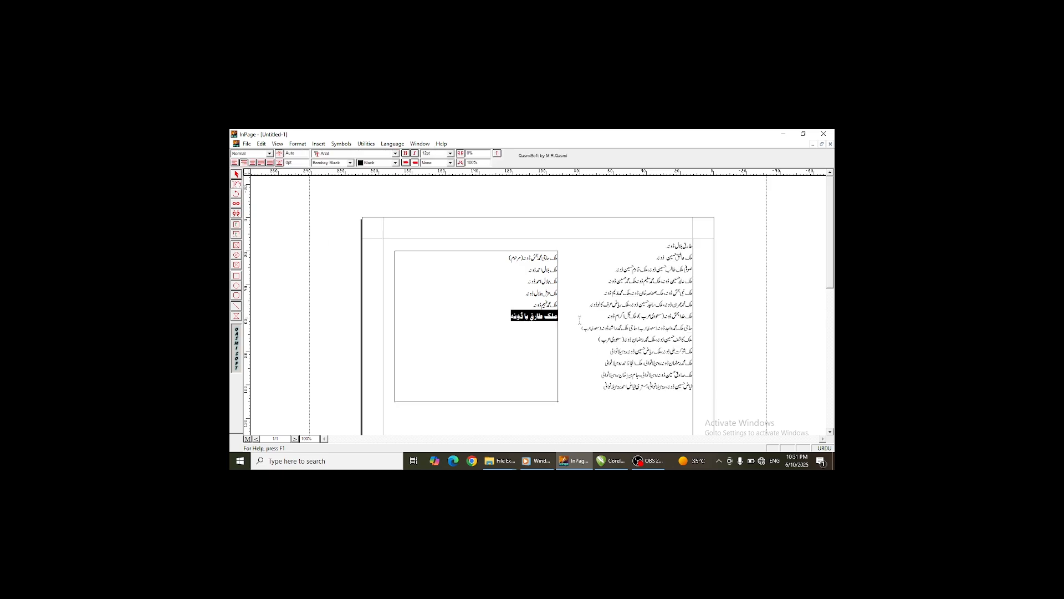
{"action": "key", "text": "BackSpace"}
- Copy the left InPage text box and paste it into the CorelDRAW document
{"action": "left_click", "coordinate": [238, 176]}
{"action": "left_click", "coordinate": [495, 295]}
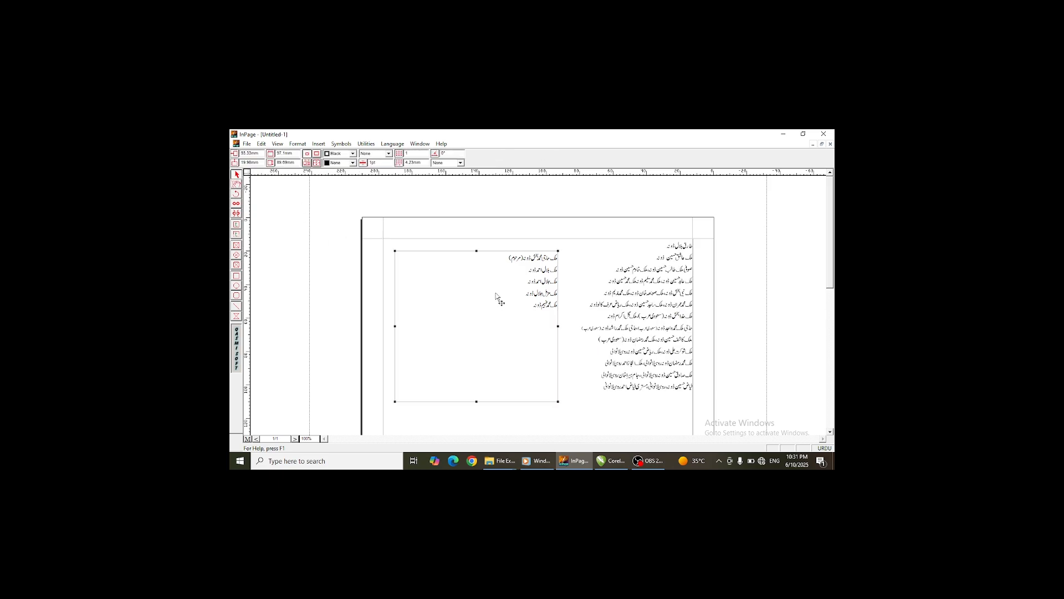
{"action": "right_click", "coordinate": [485, 283]}
{"action": "left_click", "coordinate": [500, 314]}
{"action": "left_click", "coordinate": [616, 464]}
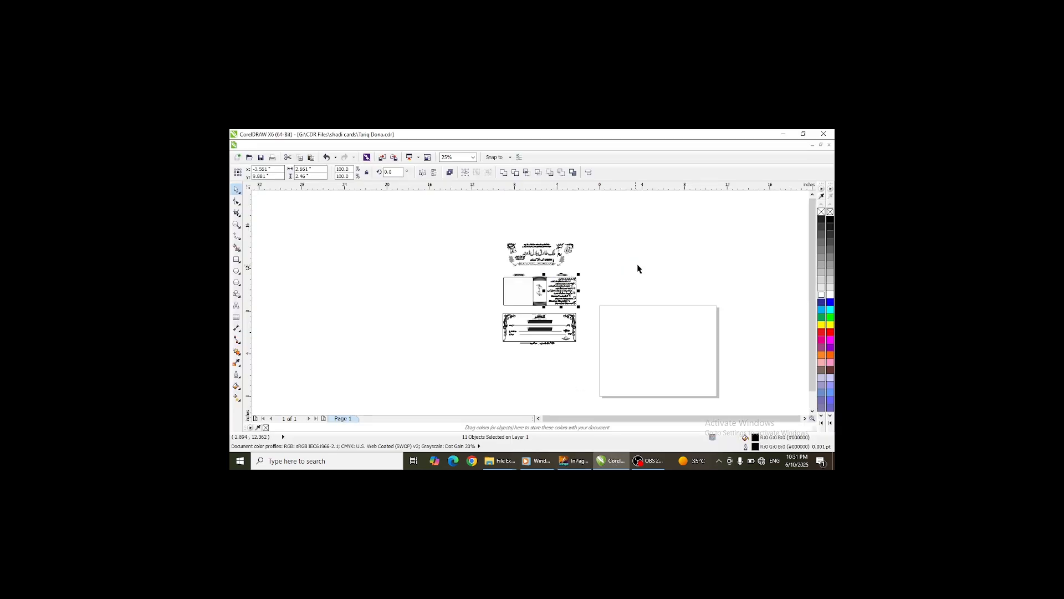
{"action": "right_click", "coordinate": [410, 280]}
{"action": "left_click", "coordinate": [433, 335]}
- Shrink the pasted names list, move it beside the card and ungroup it
{"action": "scroll", "coordinate": [502, 357], "scroll_direction": "down", "scroll_amount": 5}
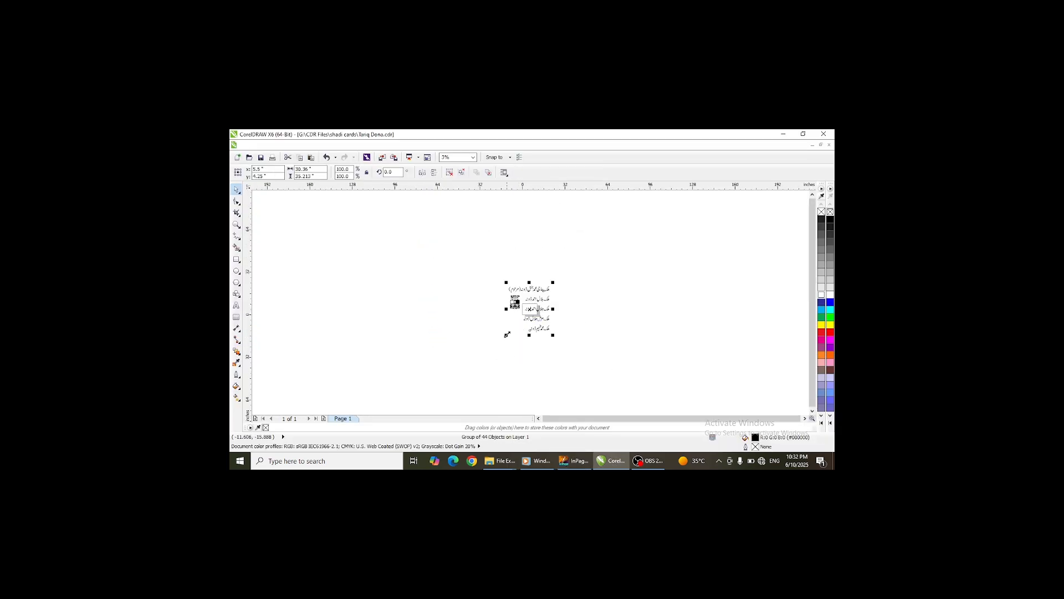
{"action": "left_click_drag", "start_coordinate": [508, 334], "coordinate": [523, 340]}
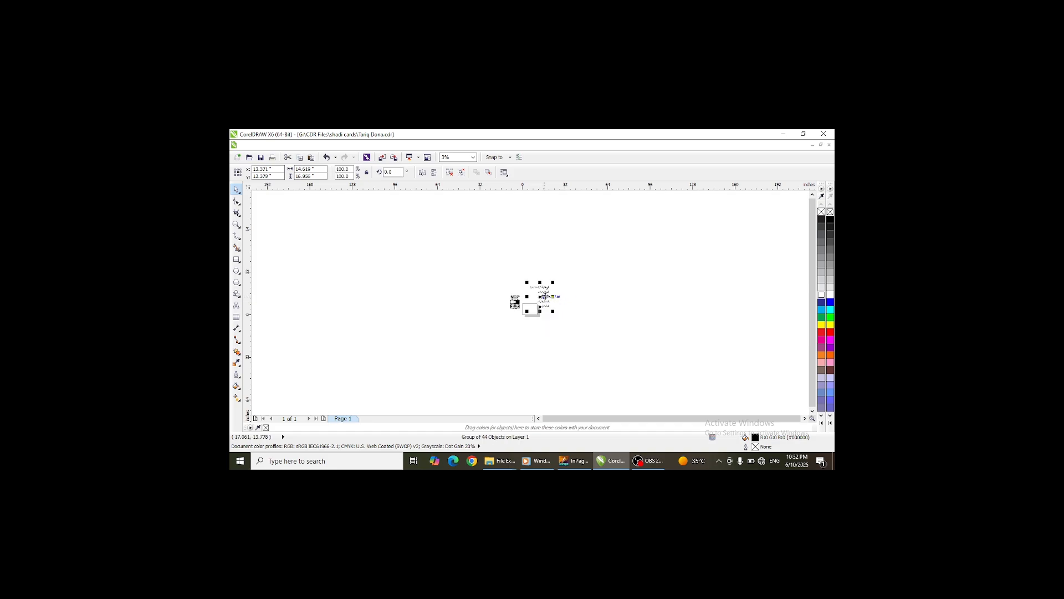
{"action": "left_click_drag", "start_coordinate": [545, 296], "coordinate": [497, 303]}
{"action": "scroll", "coordinate": [496, 303], "scroll_direction": "up", "scroll_amount": 3}
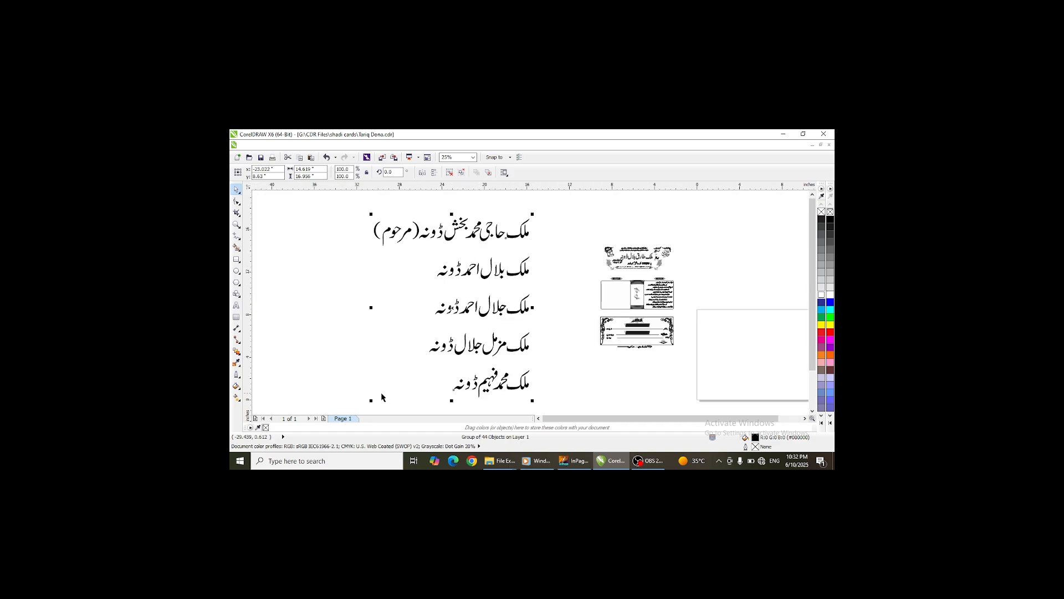
{"action": "left_click_drag", "start_coordinate": [372, 400], "coordinate": [571, 301]}
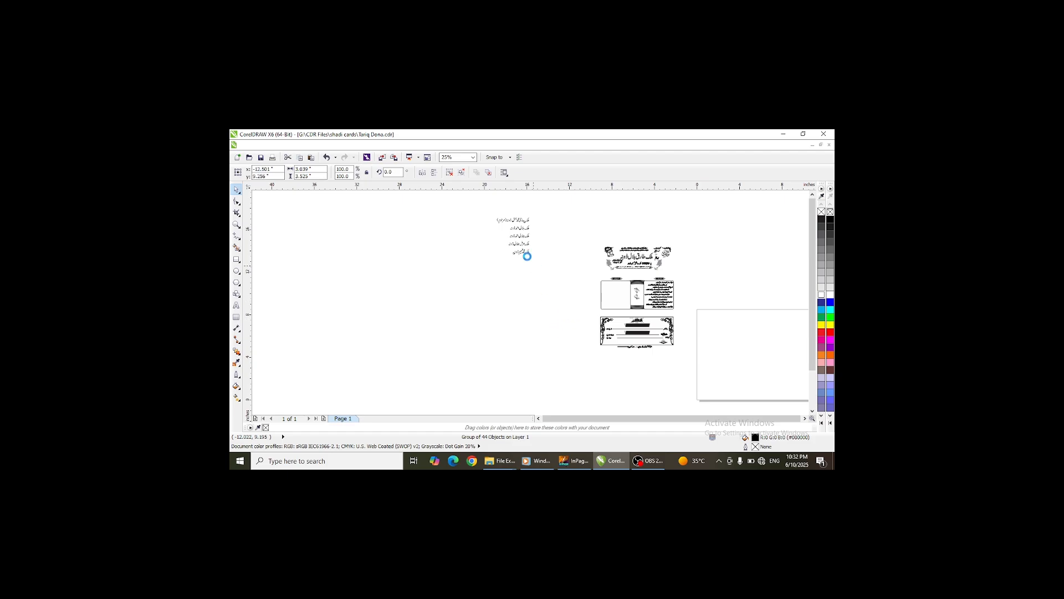
{"action": "left_click", "coordinate": [449, 173]}
{"action": "scroll", "coordinate": [589, 278], "scroll_direction": "up", "scroll_amount": 2}
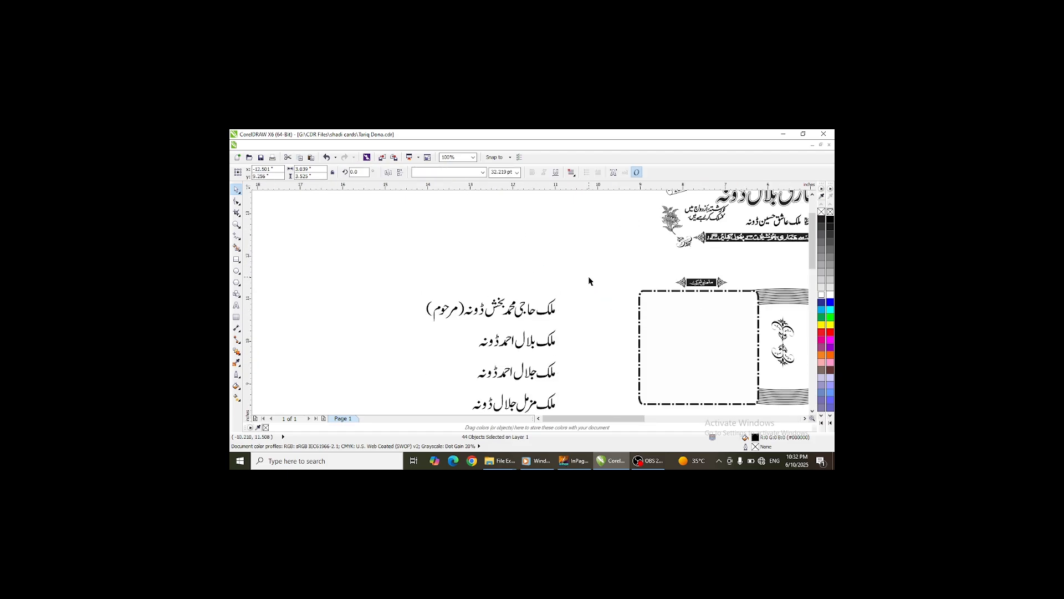
- Select the pieces of the first name line and convert them into a single curve
{"action": "left_click_drag", "start_coordinate": [677, 235], "coordinate": [391, 331]}
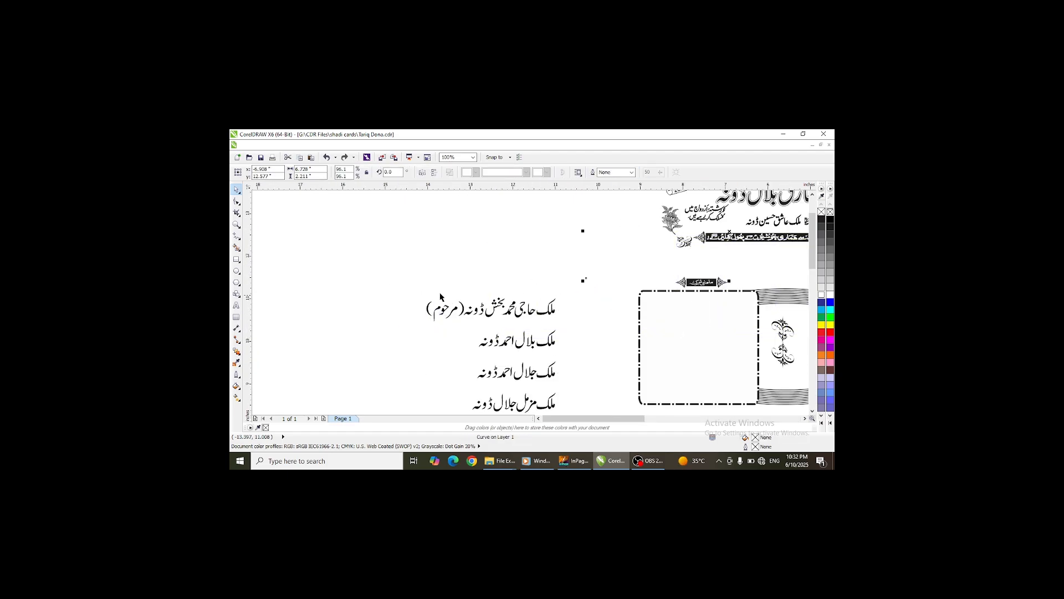
{"action": "left_click_drag", "start_coordinate": [391, 288], "coordinate": [461, 360]}
{"action": "key", "text": "ctrl+q"}
{"action": "left_click", "coordinate": [503, 174]}
{"action": "key", "text": "ctrl+q"}
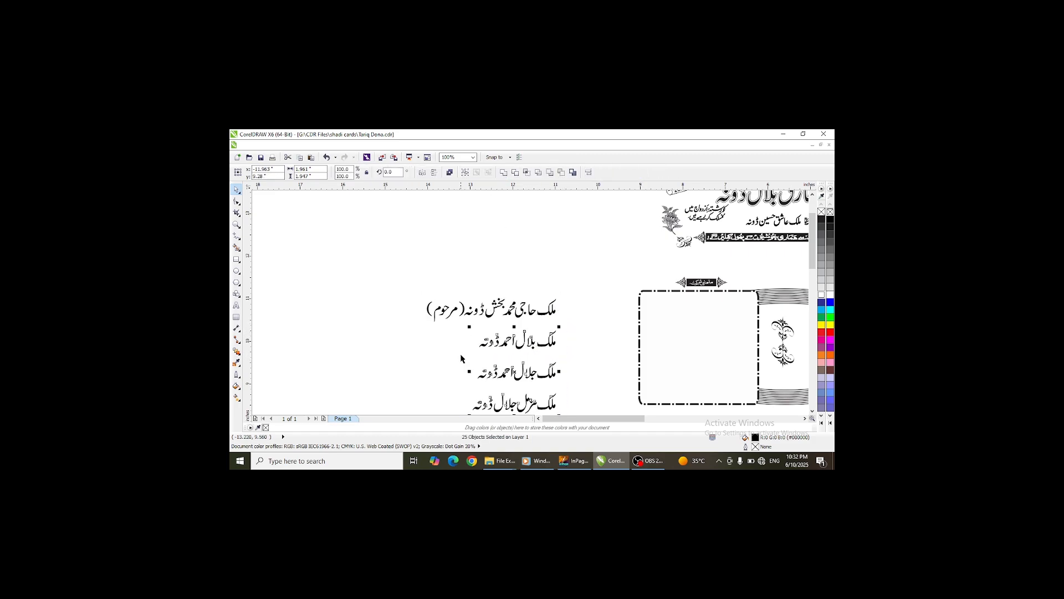
- Combine the characters of the second name line into one curve
{"action": "left_click", "coordinate": [504, 173]}
{"action": "left_click_drag", "start_coordinate": [567, 359], "coordinate": [458, 393]}
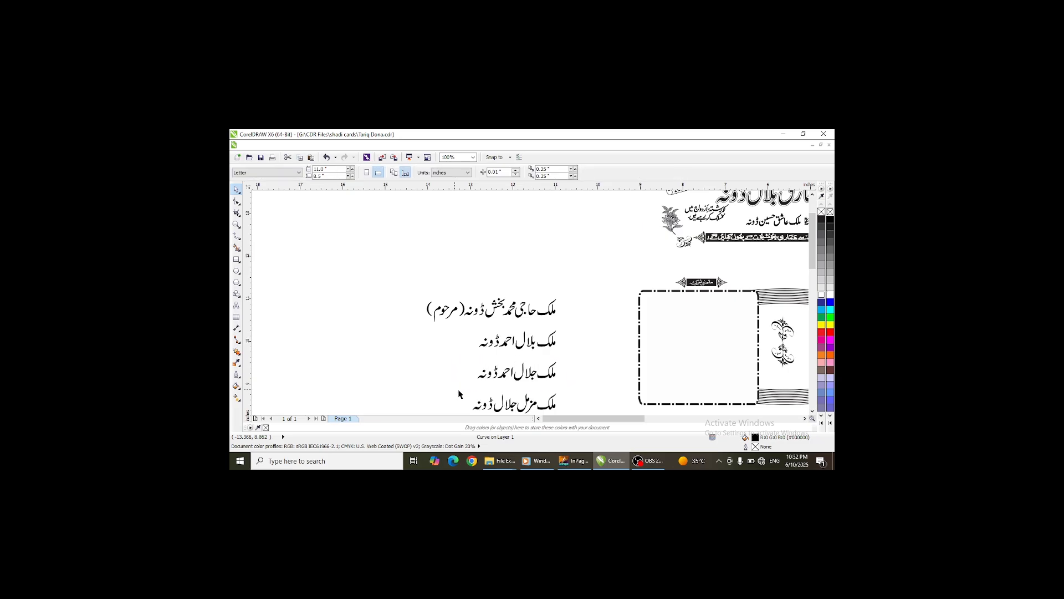
{"action": "left_click", "coordinate": [501, 377]}
{"action": "scroll", "coordinate": [497, 206], "scroll_direction": "down", "scroll_amount": 2}
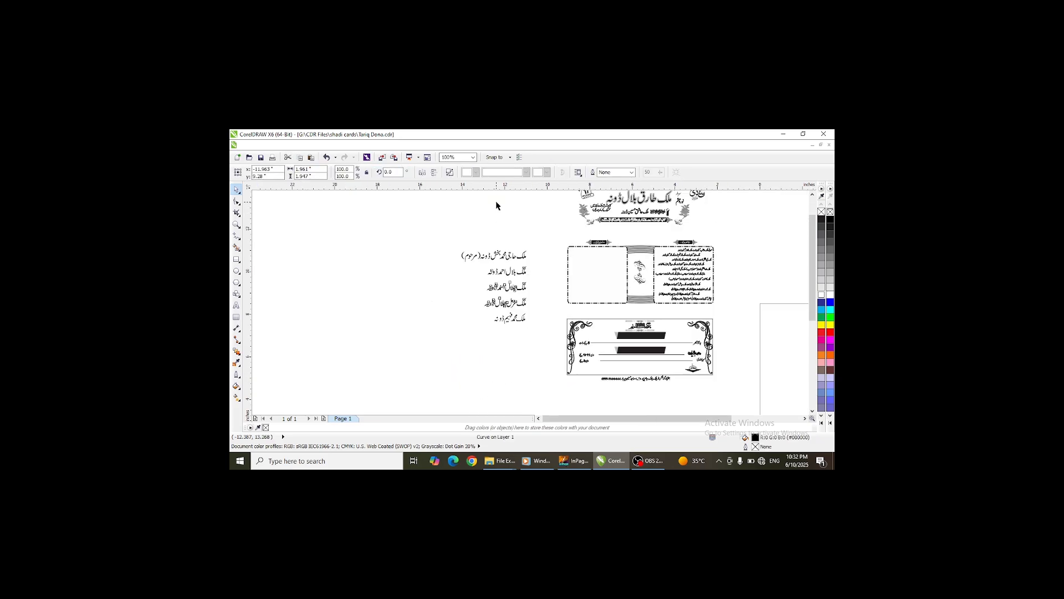
{"action": "left_click", "coordinate": [510, 315]}
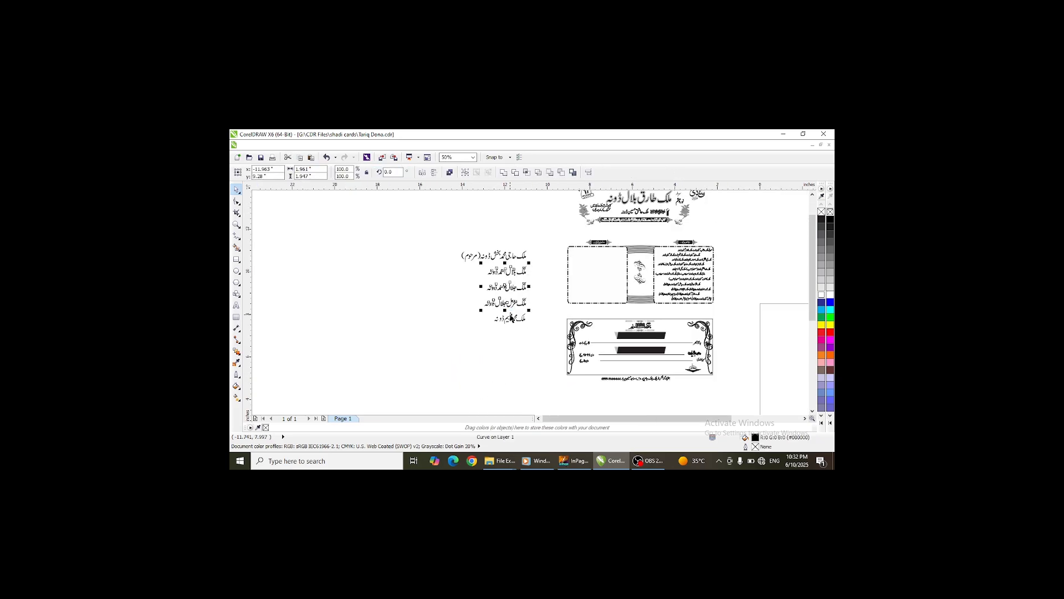
{"action": "left_click", "coordinate": [543, 282]}
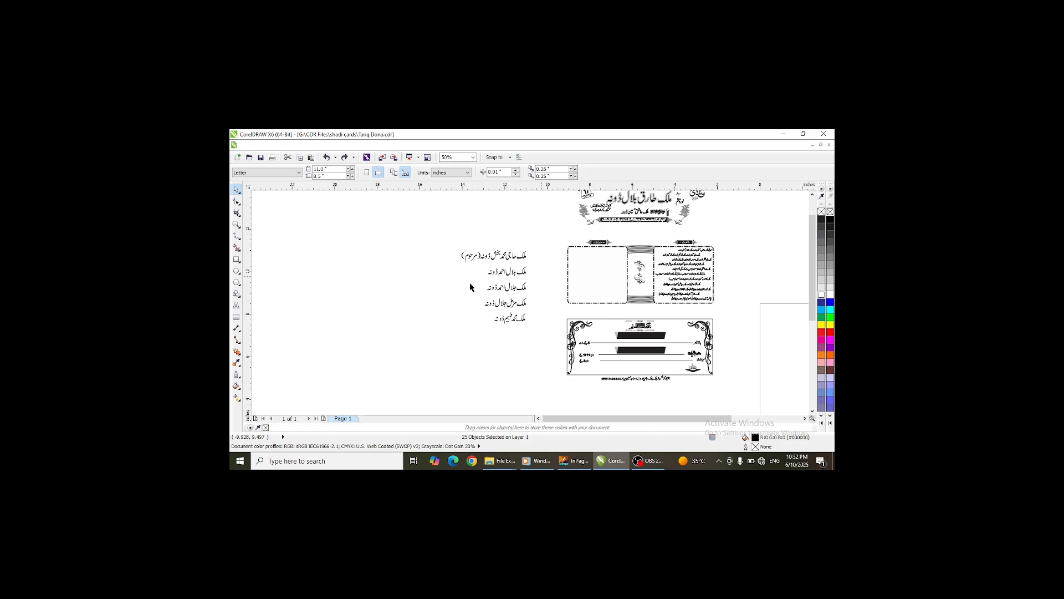
{"action": "left_click", "coordinate": [490, 280]}
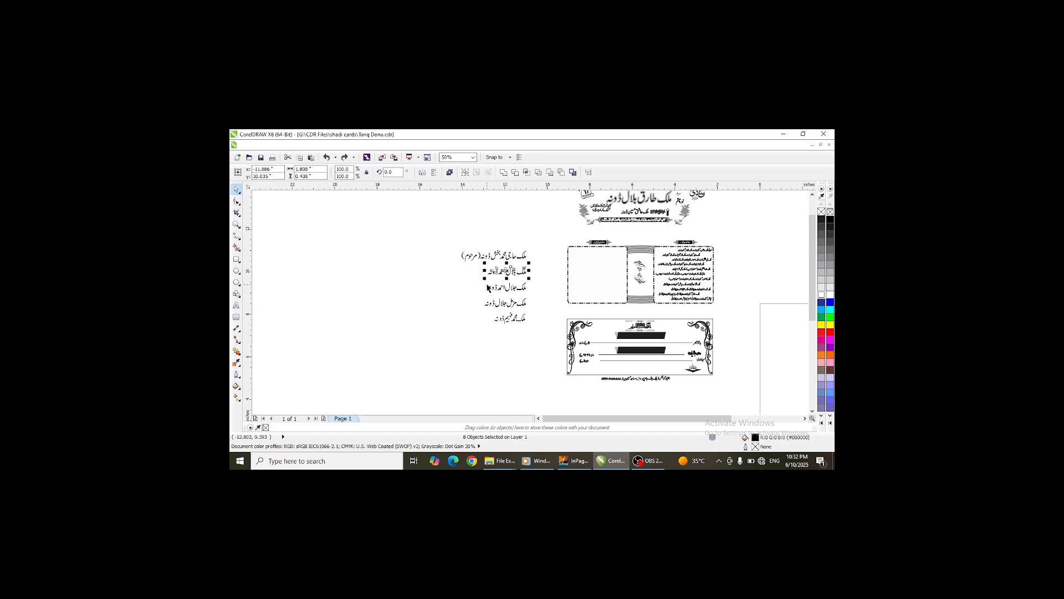
{"action": "left_click", "coordinate": [502, 173]}
{"action": "scroll", "coordinate": [537, 291], "scroll_direction": "up", "scroll_amount": 1}
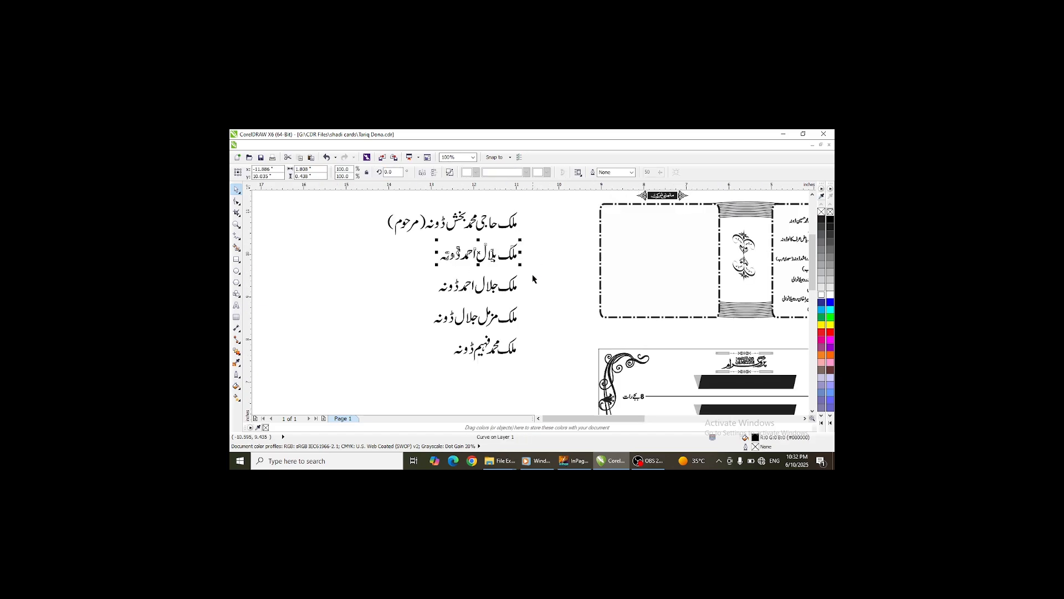
{"action": "key", "text": "ctrl+z"}
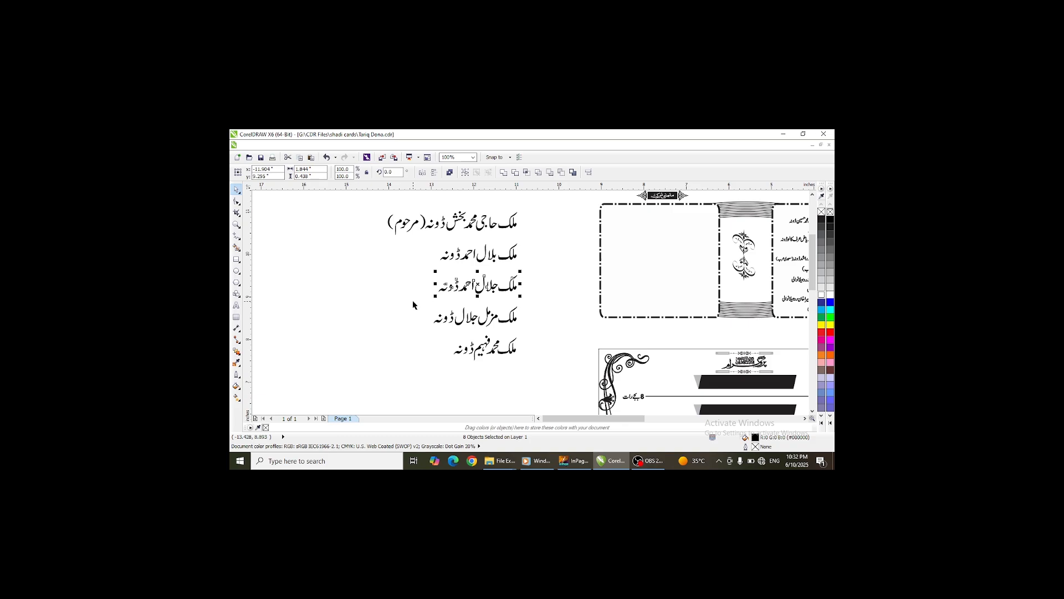
- Combine the third, fourth and fifth name lines each into a single curve
{"action": "left_click", "coordinate": [503, 173]}
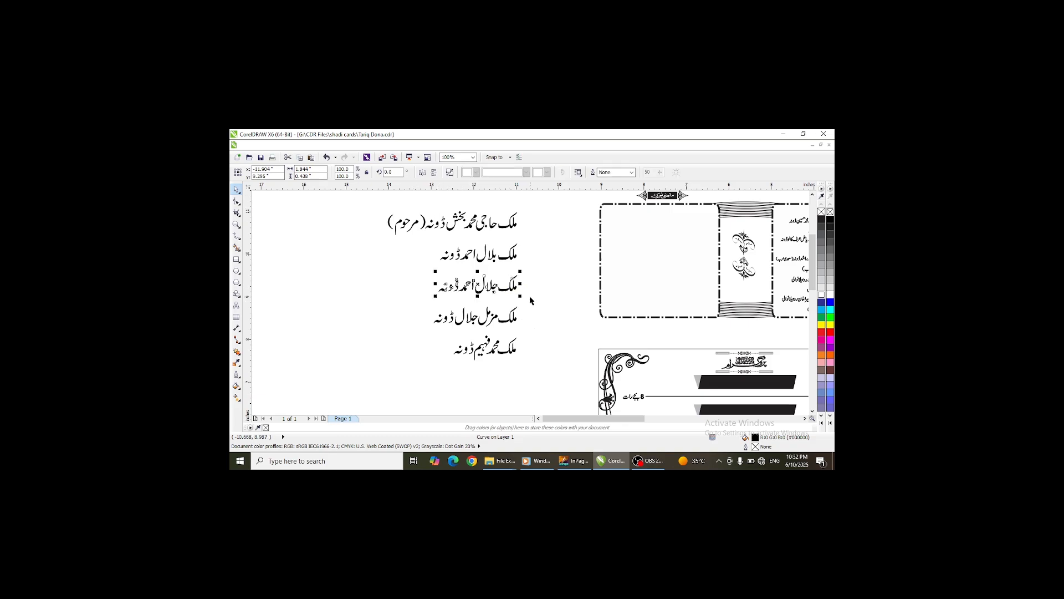
{"action": "left_click_drag", "start_coordinate": [530, 300], "coordinate": [412, 339]}
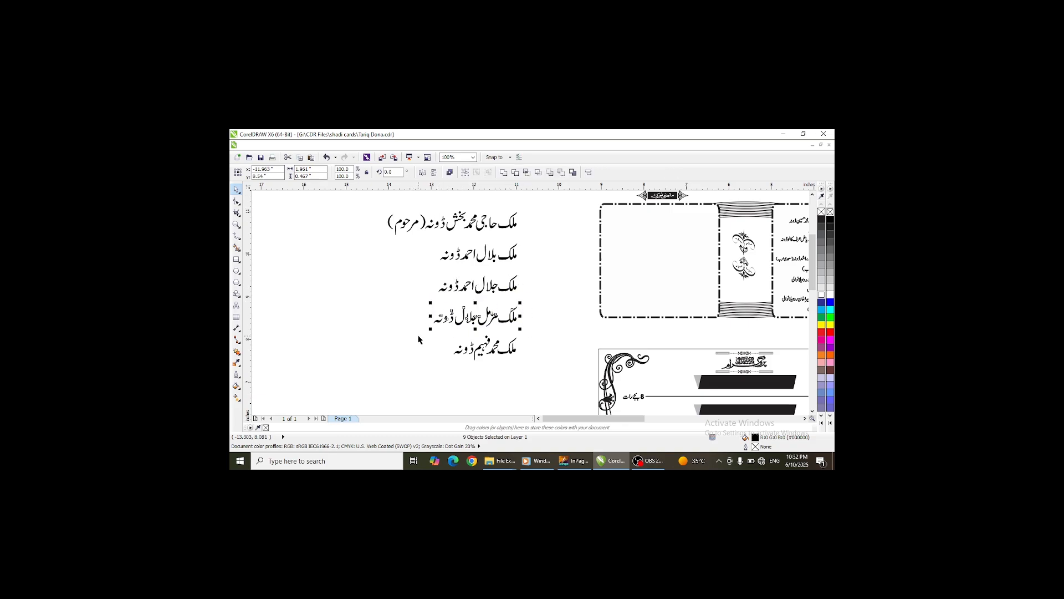
{"action": "left_click_drag", "start_coordinate": [534, 327], "coordinate": [438, 380]}
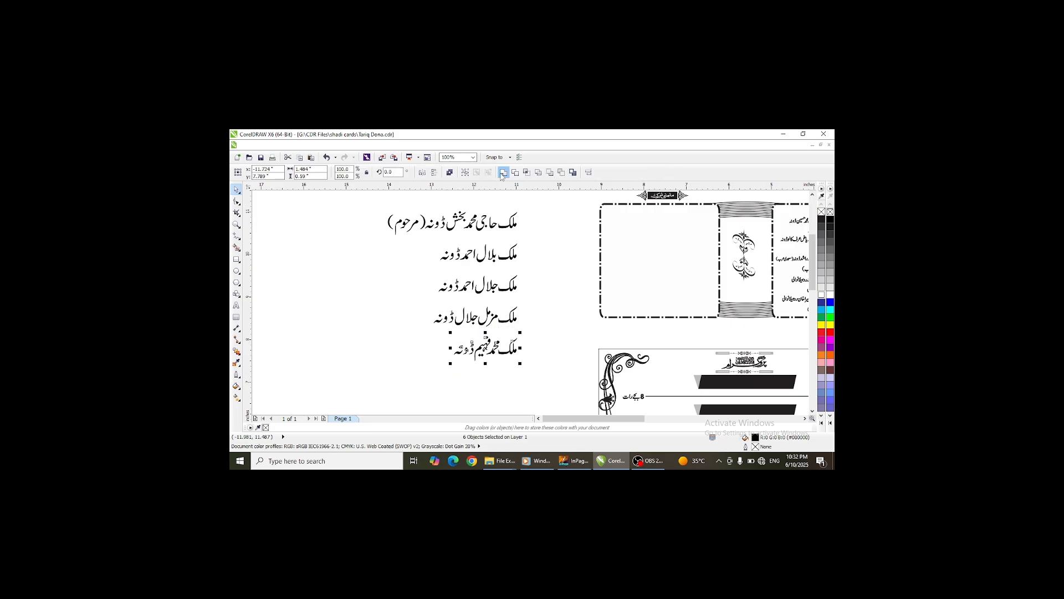
{"action": "left_click", "coordinate": [503, 173]}
- Move the names list into the left panel of the card
{"action": "left_click", "coordinate": [504, 227]}
{"action": "scroll", "coordinate": [506, 243], "scroll_direction": "down", "scroll_amount": 2}
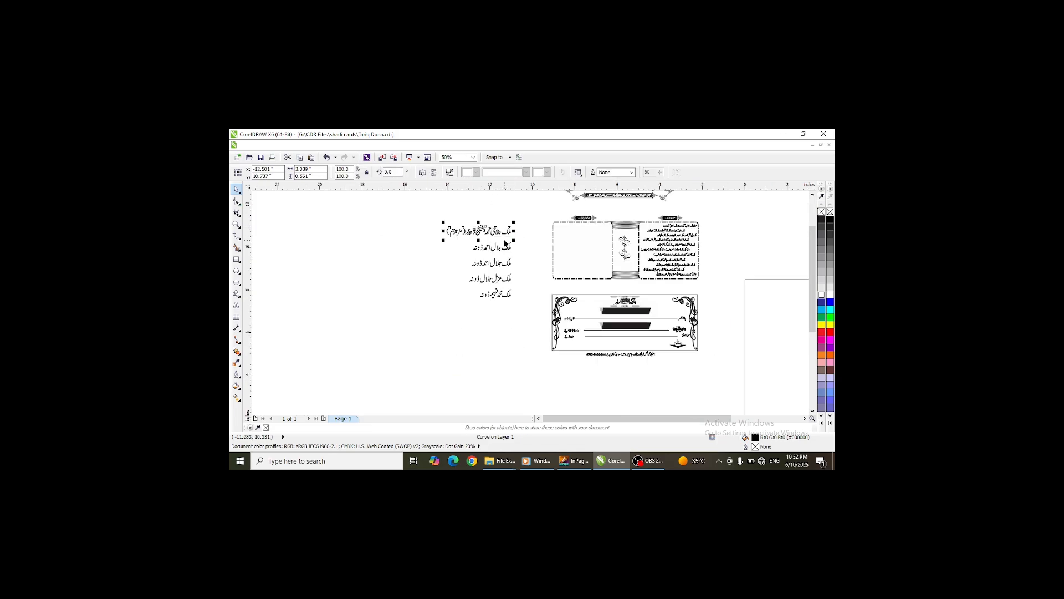
{"action": "scroll", "coordinate": [506, 243], "scroll_direction": "up", "scroll_amount": 2}
{"action": "left_click_drag", "start_coordinate": [508, 262], "coordinate": [458, 307]}
{"action": "left_click_drag", "start_coordinate": [490, 350], "coordinate": [451, 339]}
{"action": "left_click_drag", "start_coordinate": [534, 216], "coordinate": [495, 357]}
{"action": "scroll", "coordinate": [411, 373], "scroll_direction": "down", "scroll_amount": 2}
{"action": "scroll", "coordinate": [526, 327], "scroll_direction": "up", "scroll_amount": 2}
{"action": "left_click_drag", "start_coordinate": [586, 259], "coordinate": [594, 251]}
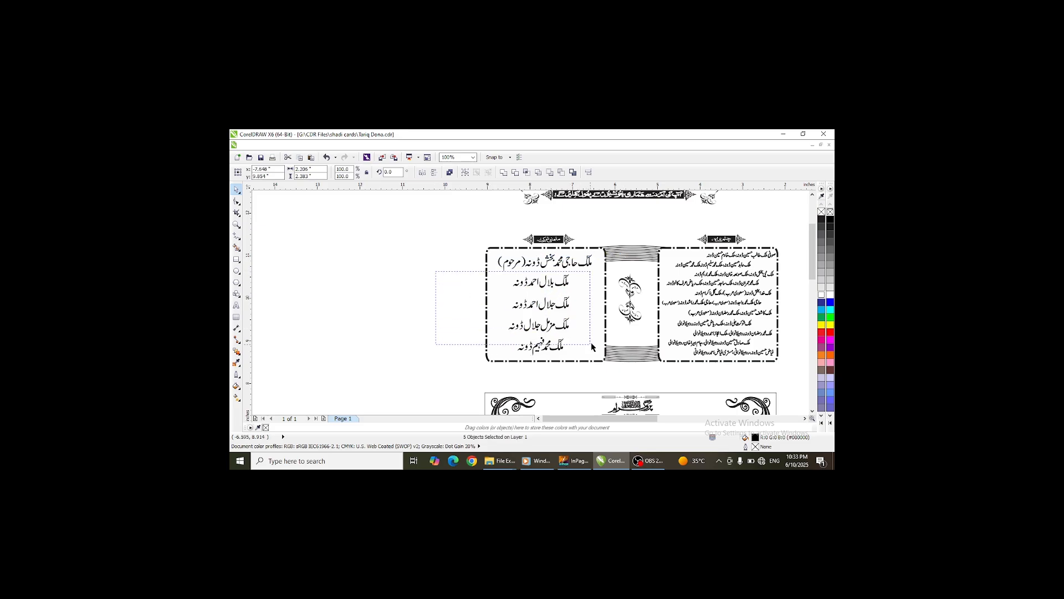
- Select the lower four name lines and nudge them slightly to the right
{"action": "left_click_drag", "start_coordinate": [592, 347], "coordinate": [587, 363]}
{"action": "key", "text": "Right"}
{"action": "key", "text": "Right"}
{"action": "key", "text": "Right"}
{"action": "key", "text": "Right"}
{"action": "key", "text": "Right"}
{"action": "key", "text": "Right"}
{"action": "key", "text": "Right"}
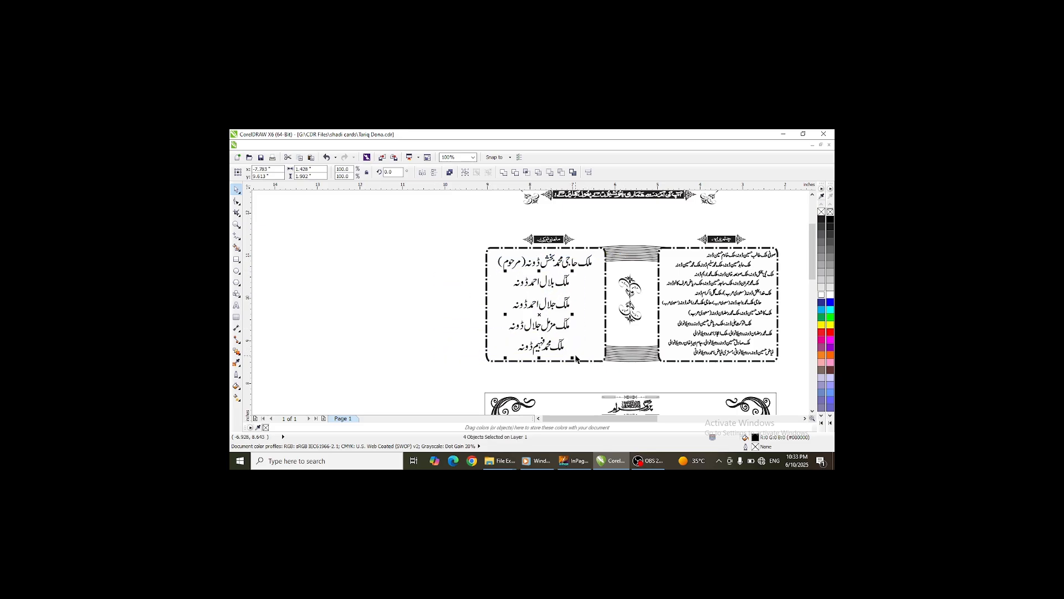
- Stretch the first name line wider so it fills the panel width
{"action": "scroll", "coordinate": [589, 263], "scroll_direction": "up", "scroll_amount": 2}
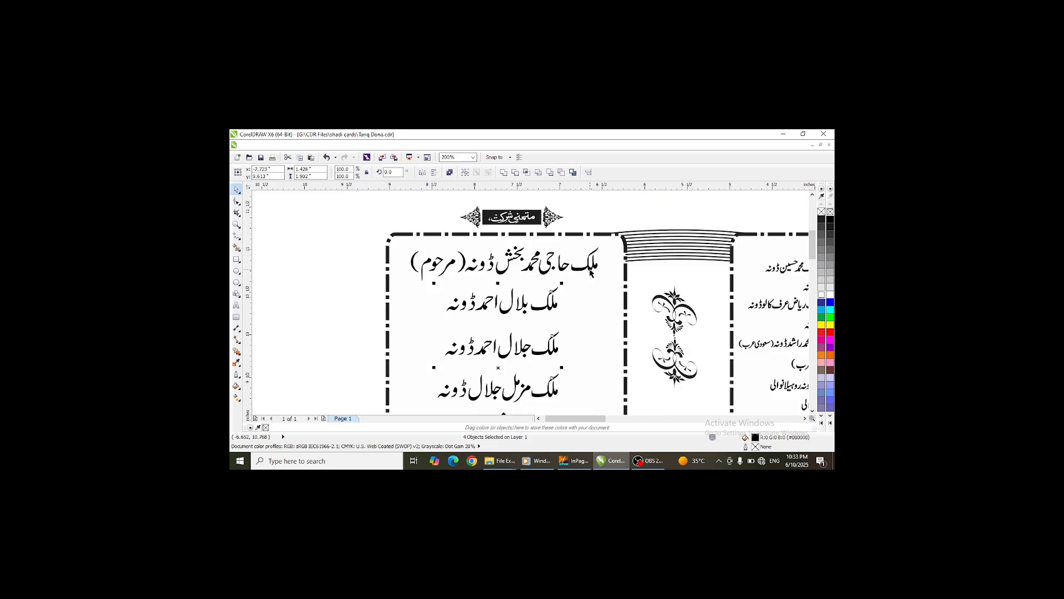
{"action": "left_click", "coordinate": [592, 268]}
{"action": "left_click_drag", "start_coordinate": [603, 284], "coordinate": [615, 287]}
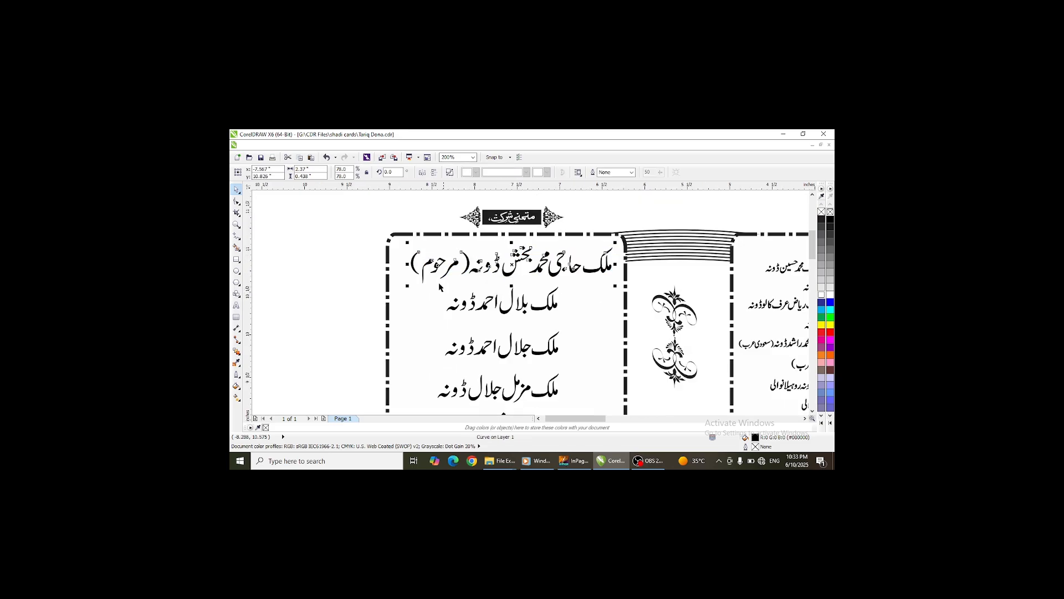
{"action": "left_click_drag", "start_coordinate": [406, 287], "coordinate": [402, 289]}
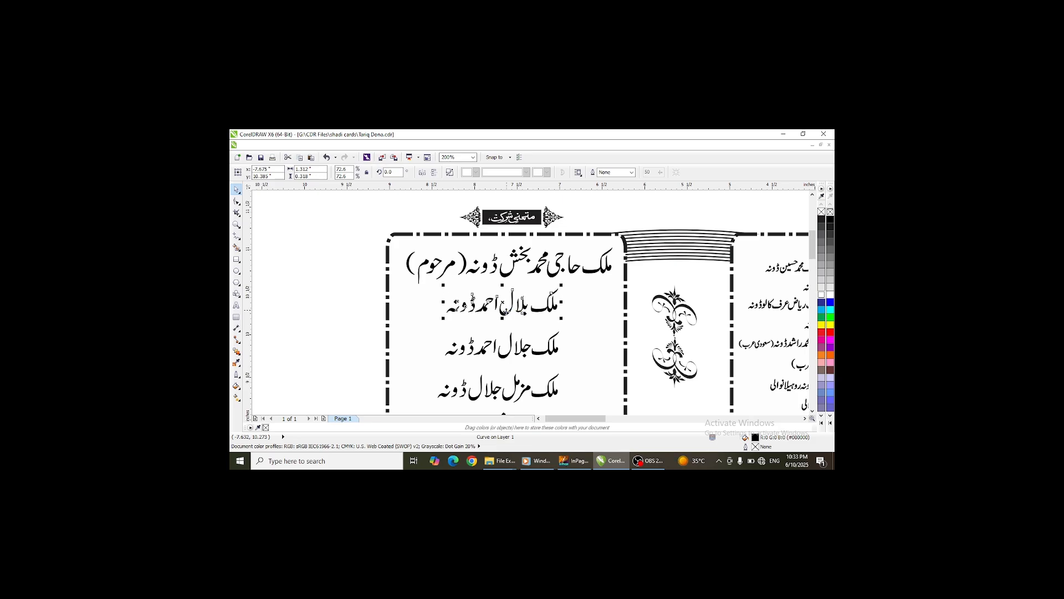
- Copy the event-details text box from InPage and paste it into the CorelDRAW document
{"action": "scroll", "coordinate": [535, 280], "scroll_direction": "down", "scroll_amount": 4}
{"action": "scroll", "coordinate": [537, 269], "scroll_direction": "down", "scroll_amount": 1}
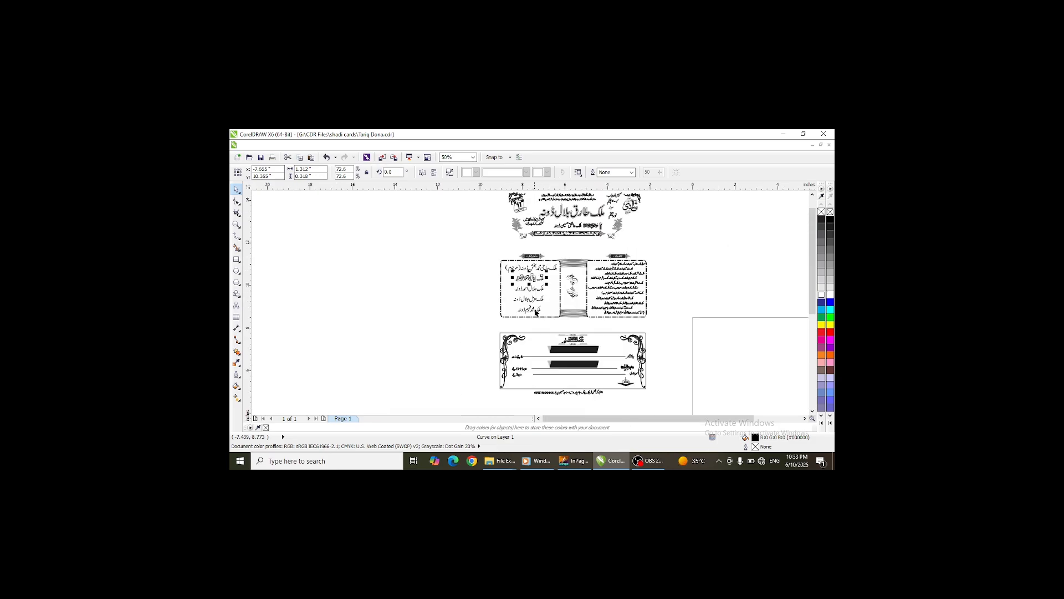
{"action": "scroll", "coordinate": [539, 304], "scroll_direction": "up", "scroll_amount": 3}
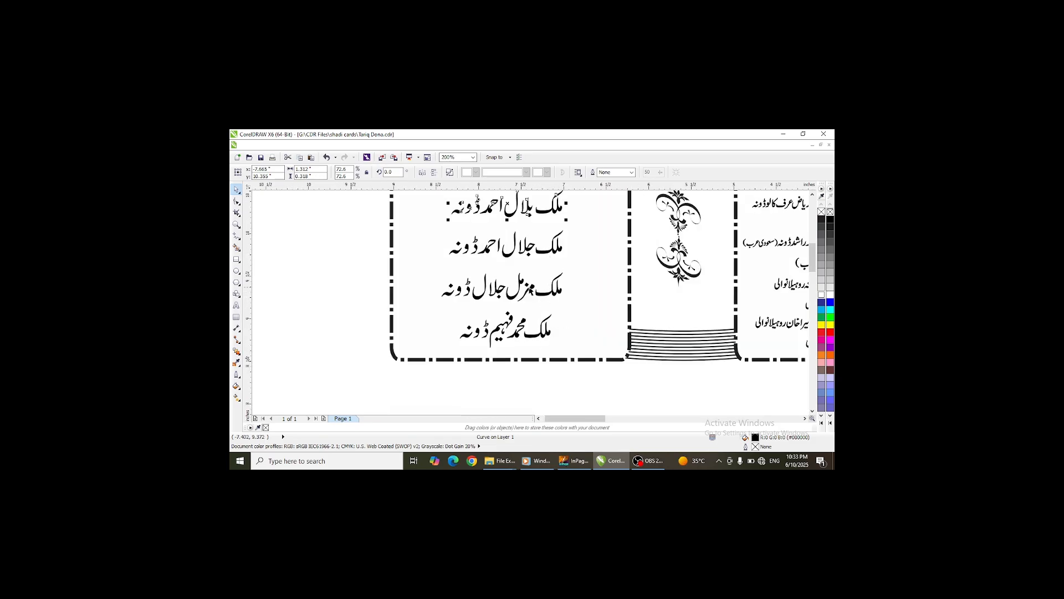
{"action": "scroll", "coordinate": [527, 212], "scroll_direction": "down", "scroll_amount": 5}
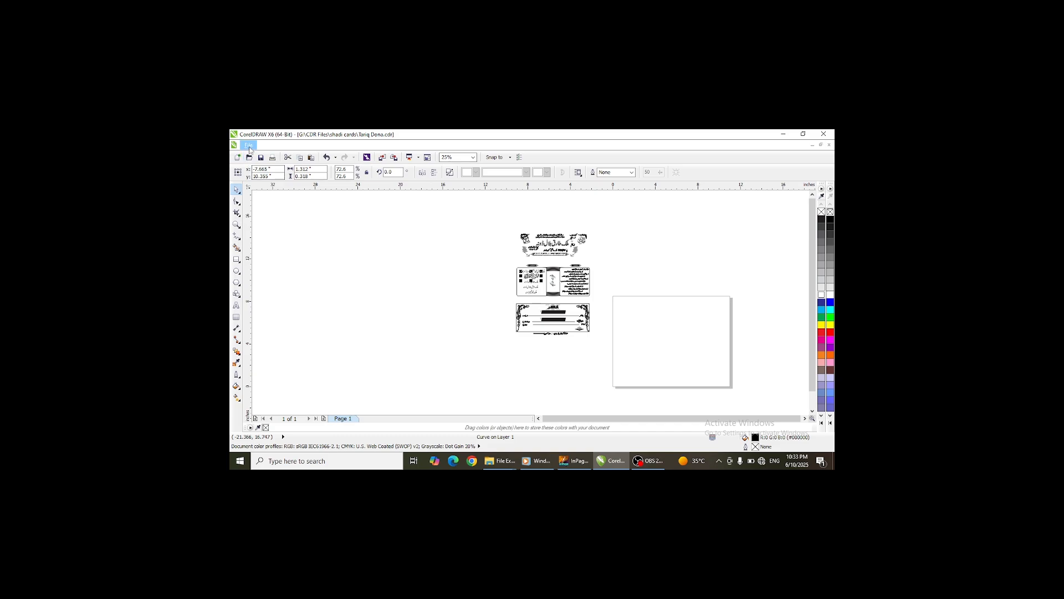
{"action": "left_click", "coordinate": [249, 145]}
{"action": "left_click", "coordinate": [266, 208]}
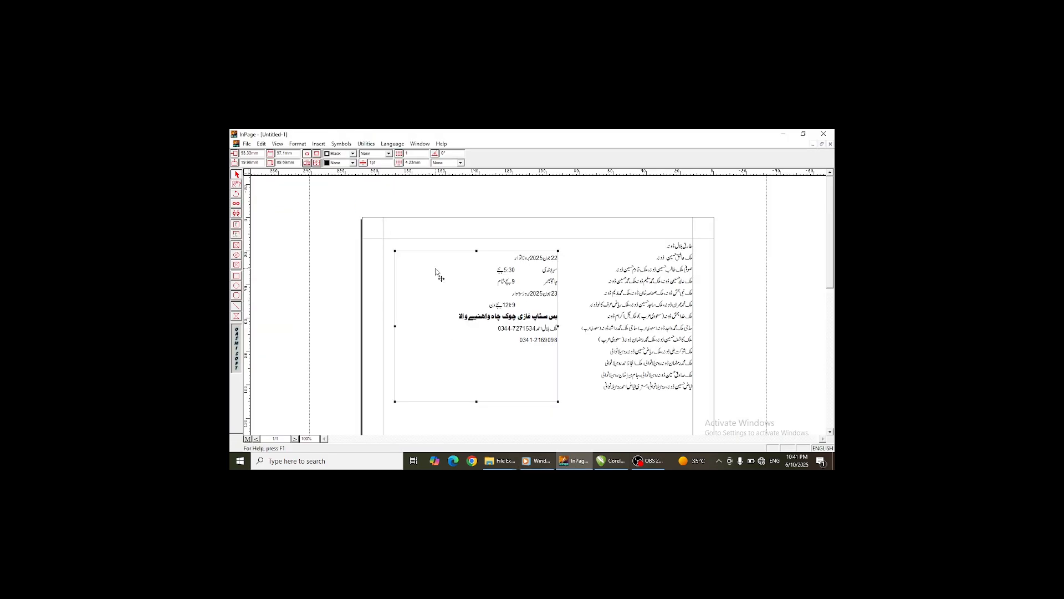
{"action": "right_click", "coordinate": [436, 272]}
{"action": "left_click", "coordinate": [622, 465]}
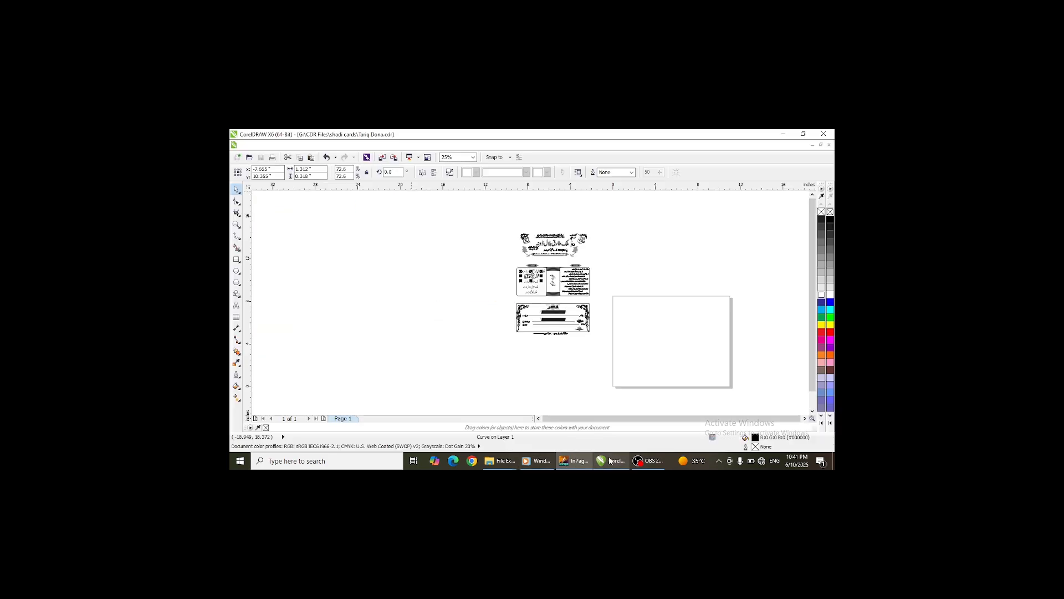
{"action": "right_click", "coordinate": [421, 270]}
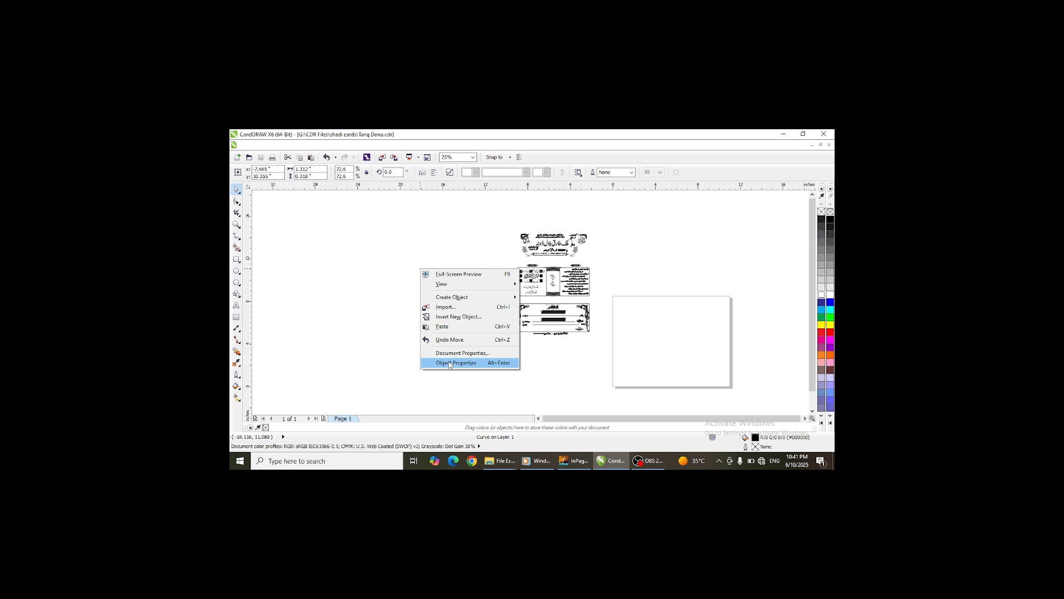
{"action": "left_click", "coordinate": [439, 326]}
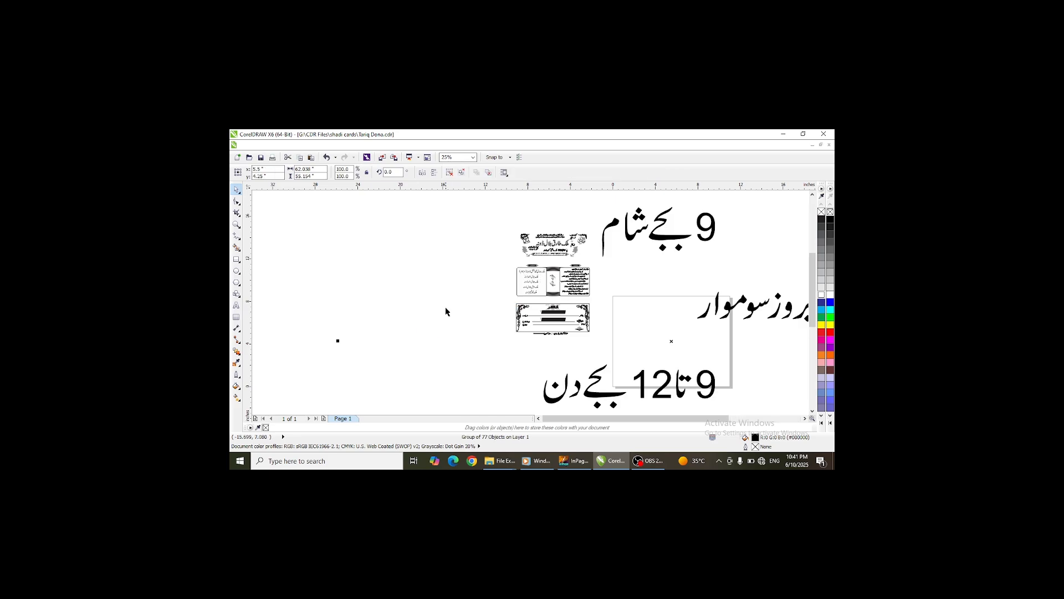
- Scale the pasted event-details group down to 3 percent
{"action": "scroll", "coordinate": [449, 305], "scroll_direction": "down", "scroll_amount": 3}
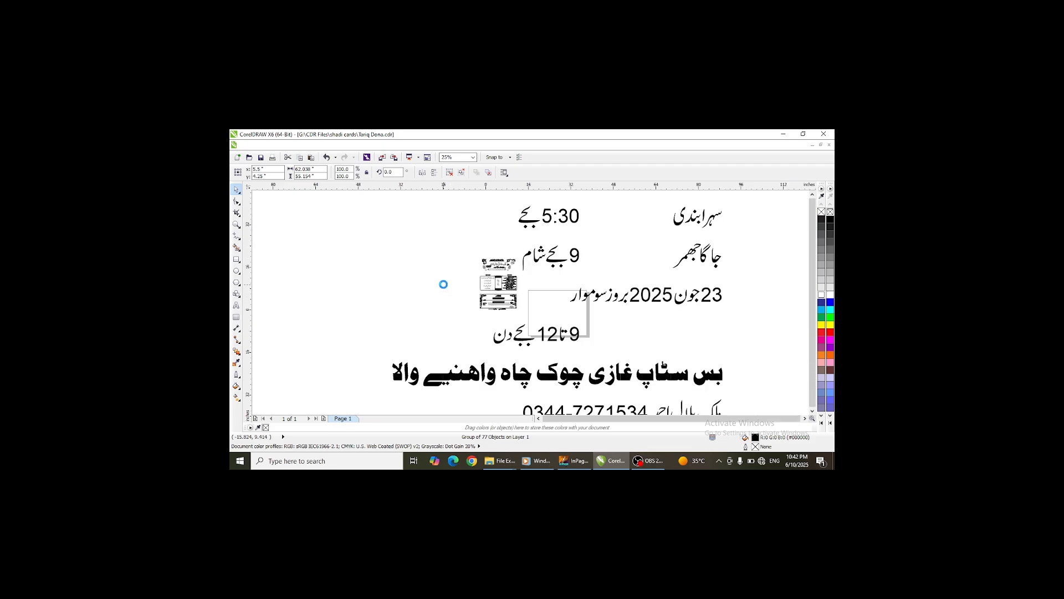
{"action": "double_click", "coordinate": [344, 169]}
{"action": "type", "text": "3"}
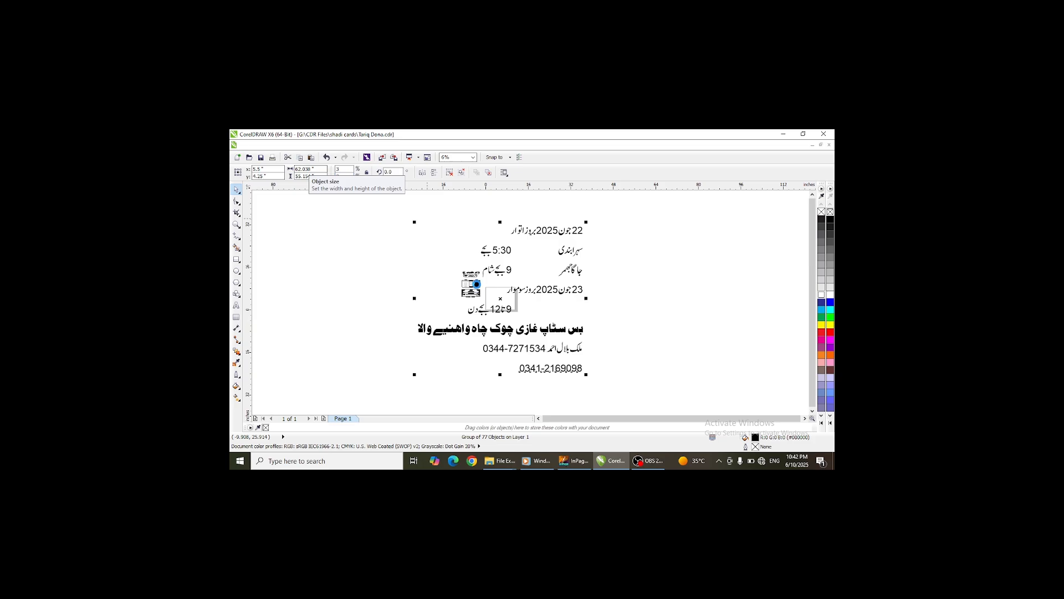
{"action": "key", "text": "Return"}
- Move the event-details group beside the card and ungroup it
{"action": "scroll", "coordinate": [500, 299], "scroll_direction": "up", "scroll_amount": 6}
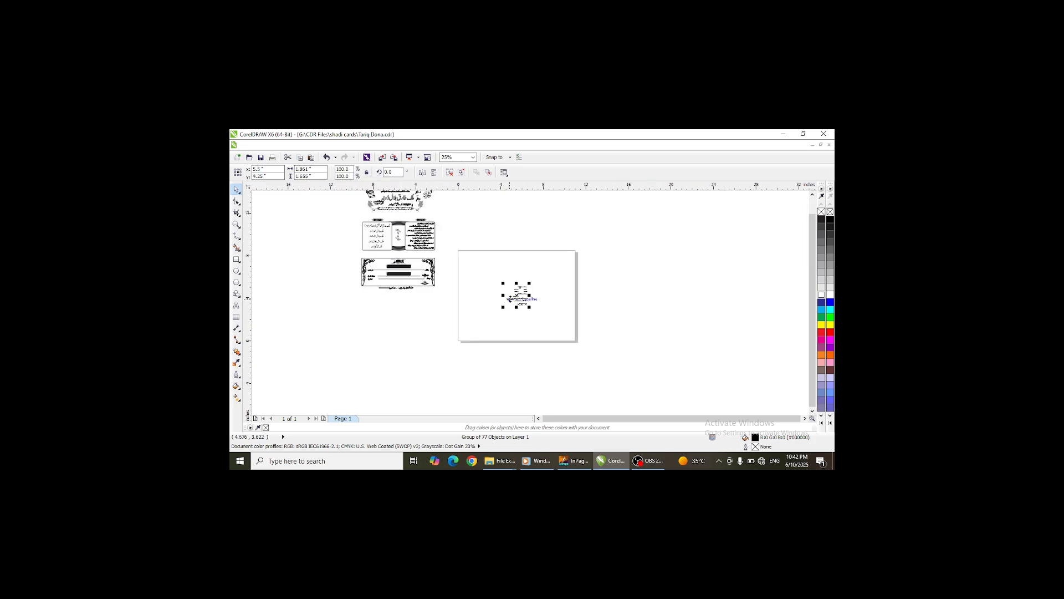
{"action": "scroll", "coordinate": [543, 302], "scroll_direction": "down", "scroll_amount": 3}
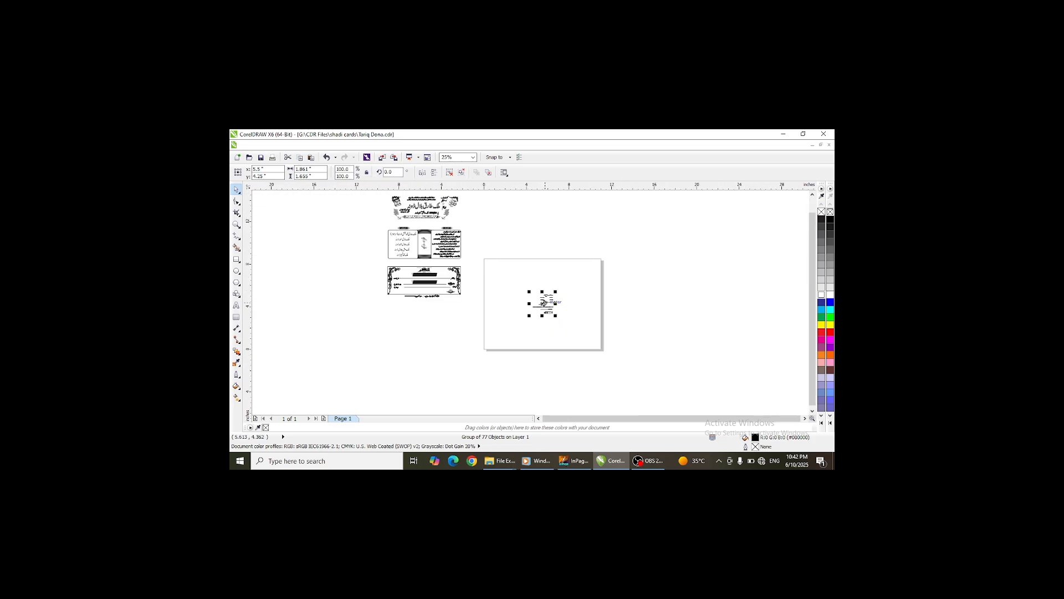
{"action": "left_click_drag", "start_coordinate": [543, 302], "coordinate": [495, 276]}
{"action": "scroll", "coordinate": [495, 275], "scroll_direction": "up", "scroll_amount": 2}
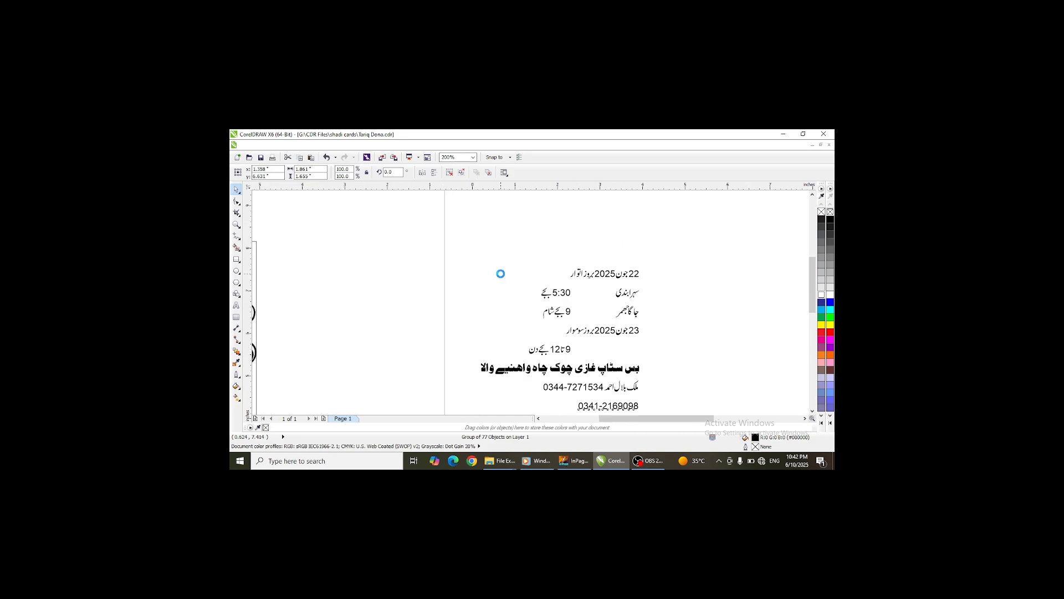
{"action": "scroll", "coordinate": [499, 273], "scroll_direction": "down", "scroll_amount": 1}
{"action": "left_click", "coordinate": [449, 173]}
{"action": "scroll", "coordinate": [562, 293], "scroll_direction": "up", "scroll_amount": 4}
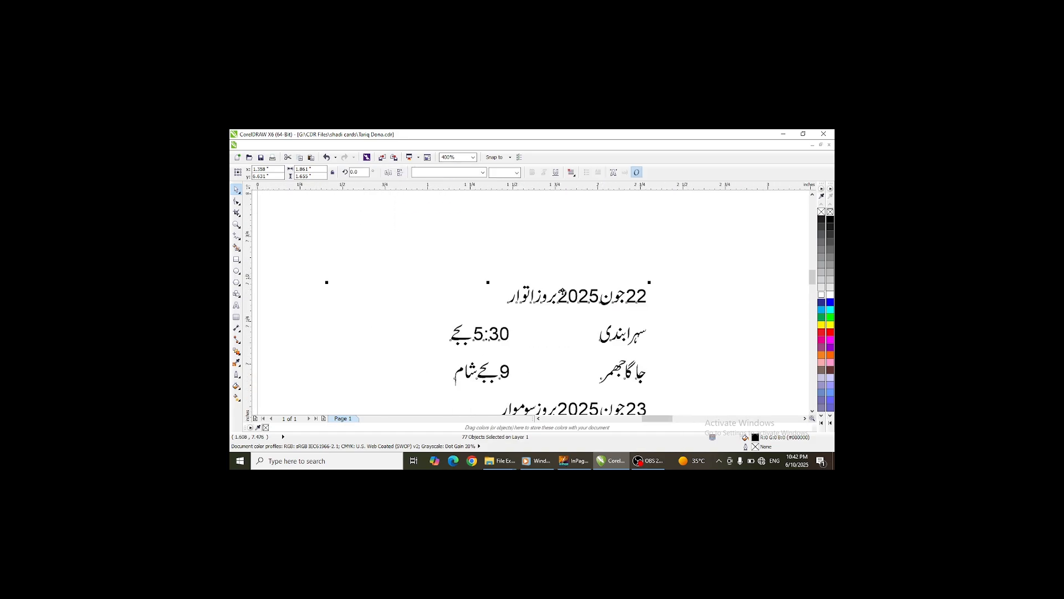
- Make the 22 and 2025 numbers in the first date line bold
{"action": "left_click", "coordinate": [647, 305]}
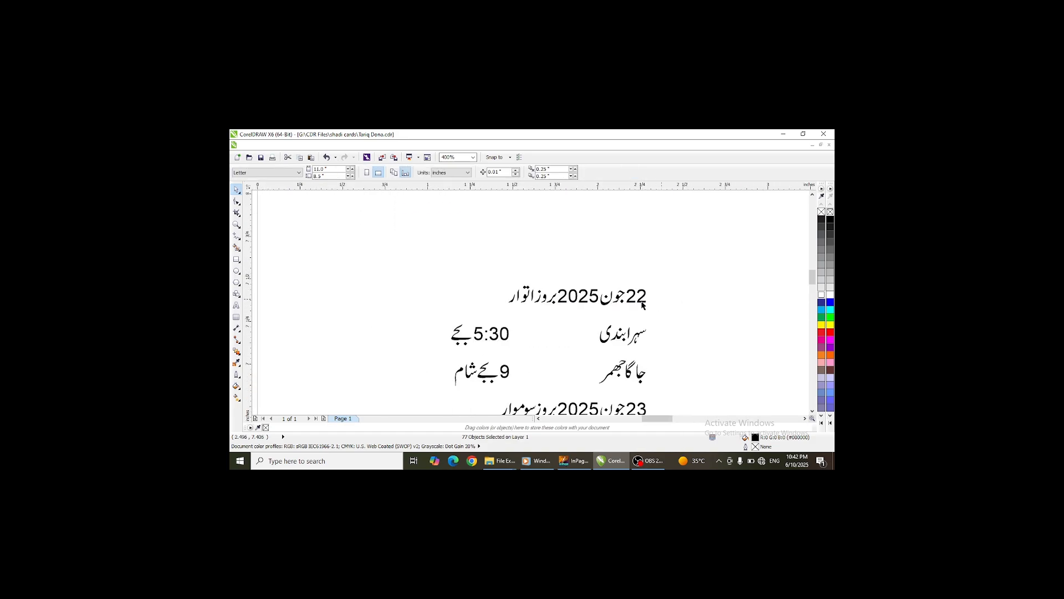
{"action": "left_click", "coordinate": [641, 301]}
{"action": "left_click", "coordinate": [532, 171]}
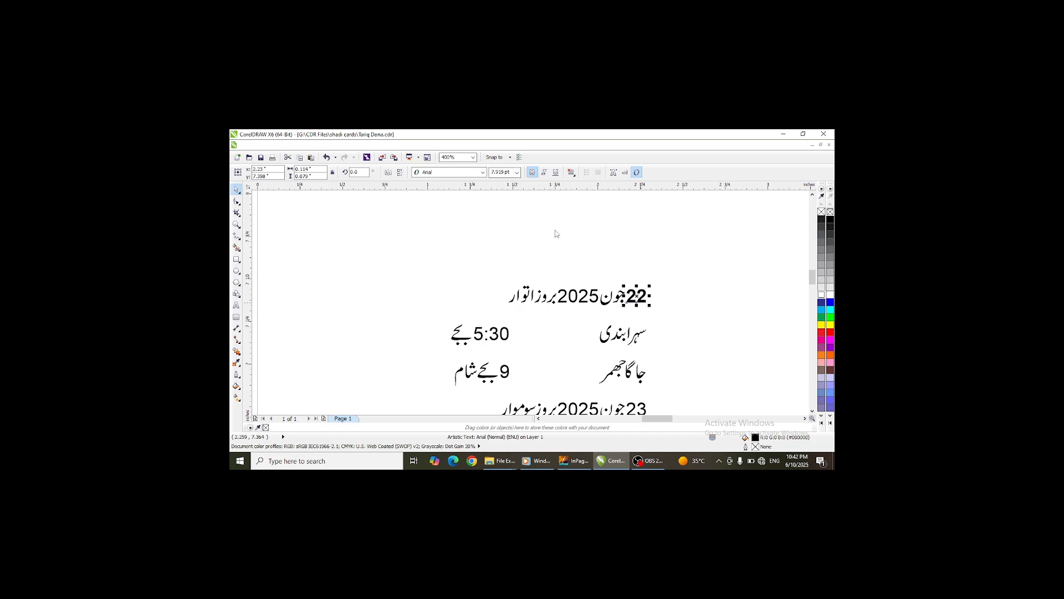
{"action": "left_click", "coordinate": [557, 235]}
{"action": "left_click", "coordinate": [595, 298]}
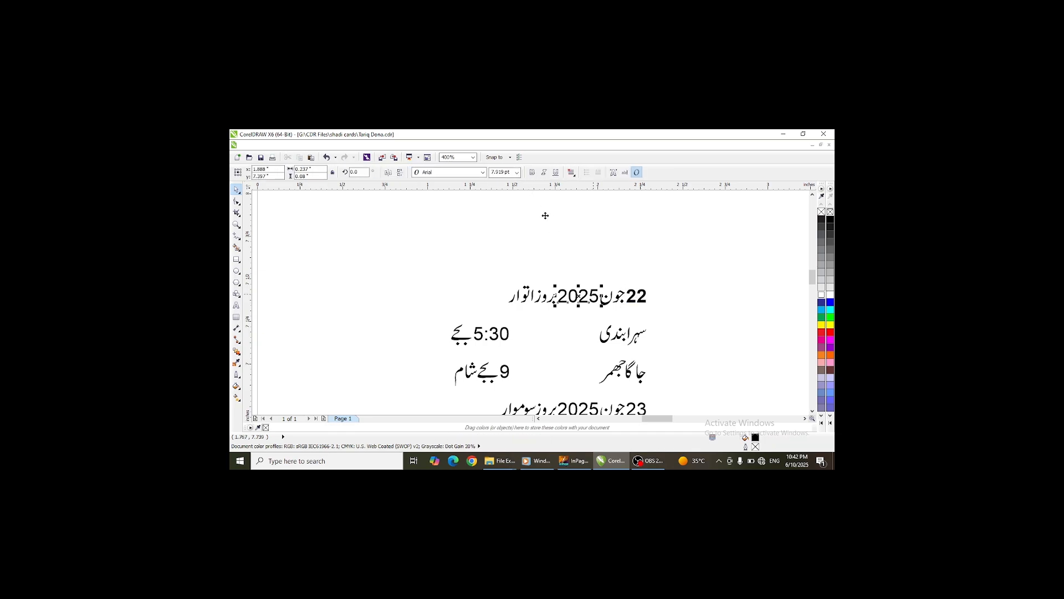
{"action": "left_click", "coordinate": [533, 172]}
{"action": "left_click_drag", "start_coordinate": [678, 267], "coordinate": [484, 315]}
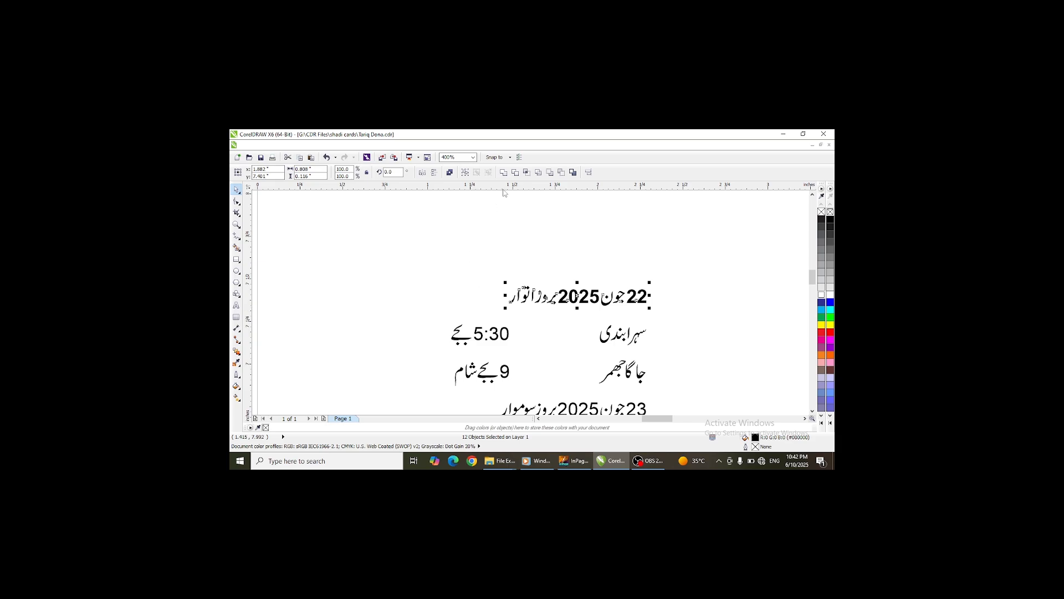
- Make the 5:30 time in the first event line bold
{"action": "left_click_drag", "start_coordinate": [673, 312], "coordinate": [545, 358]}
{"action": "left_click", "coordinate": [499, 335]}
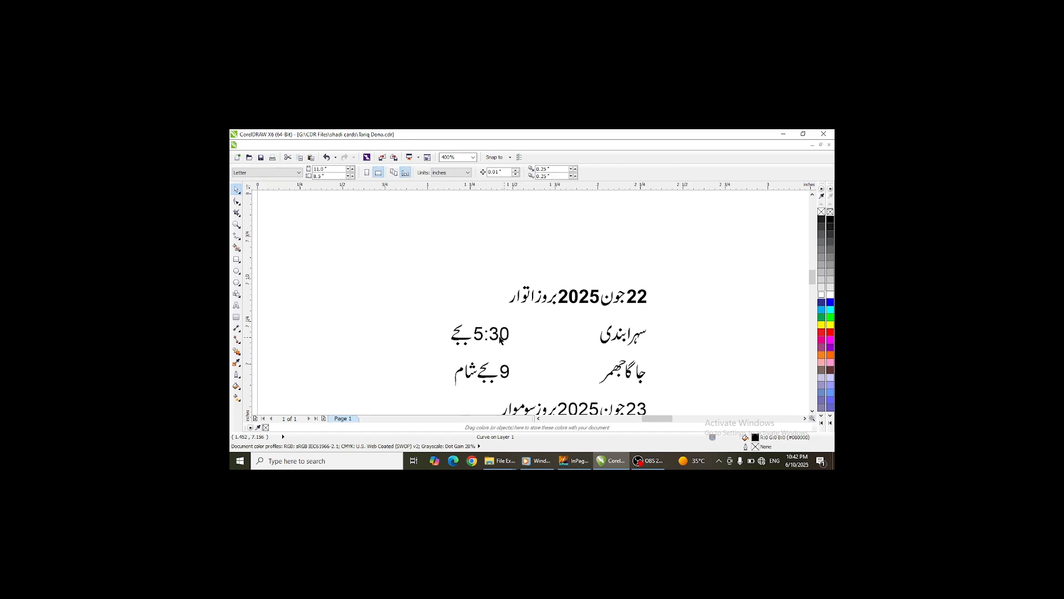
{"action": "left_click", "coordinate": [533, 172]}
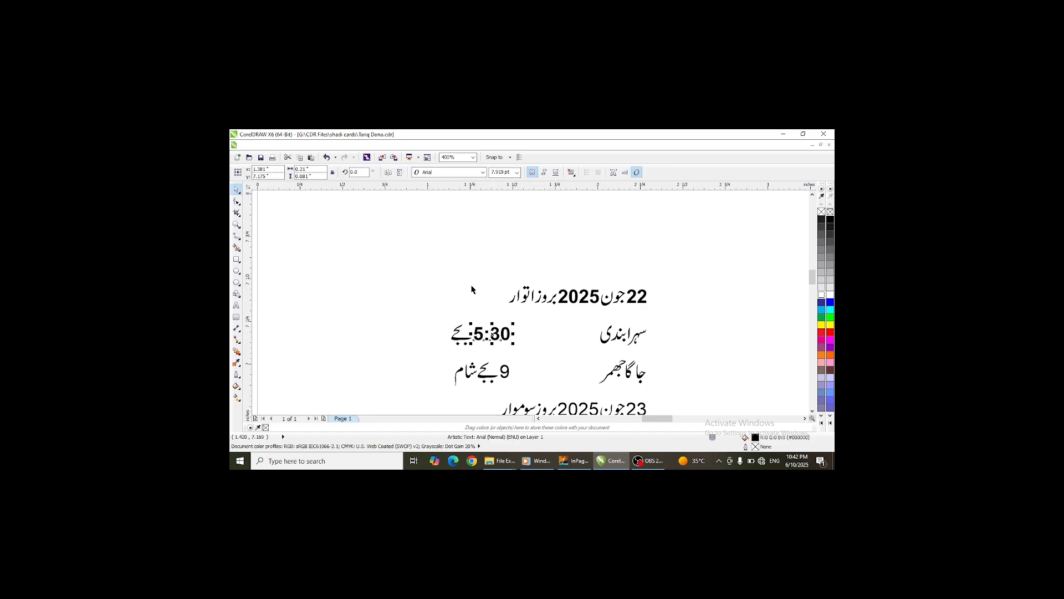
- Combine the 5:30 time line and the جاگا جھمر label each into a single curve
{"action": "left_click_drag", "start_coordinate": [423, 320], "coordinate": [532, 355]}
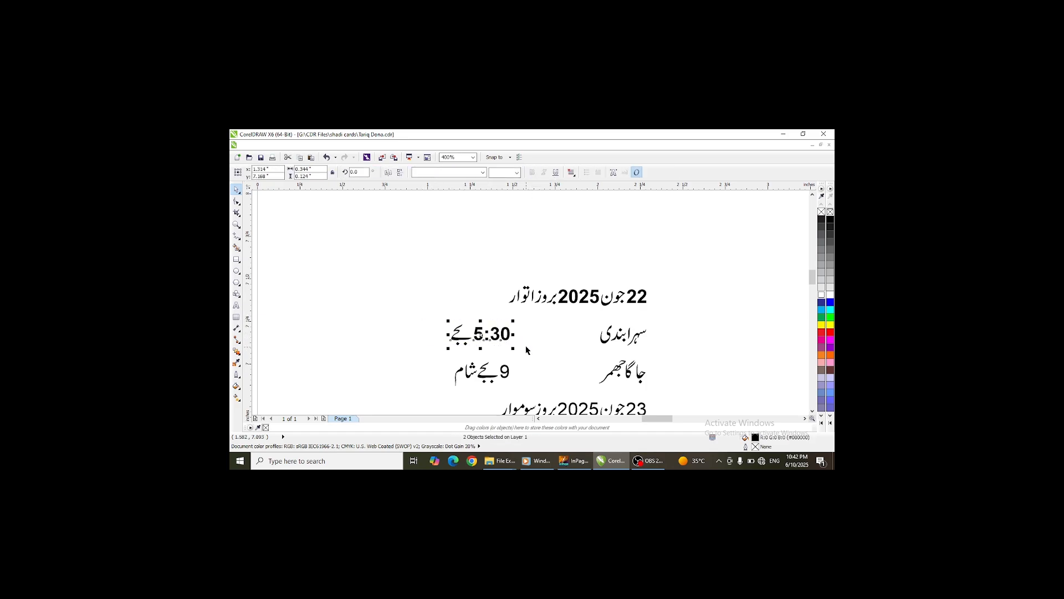
{"action": "key", "text": "ctrl+l"}
{"action": "left_click_drag", "start_coordinate": [670, 355], "coordinate": [587, 387]}
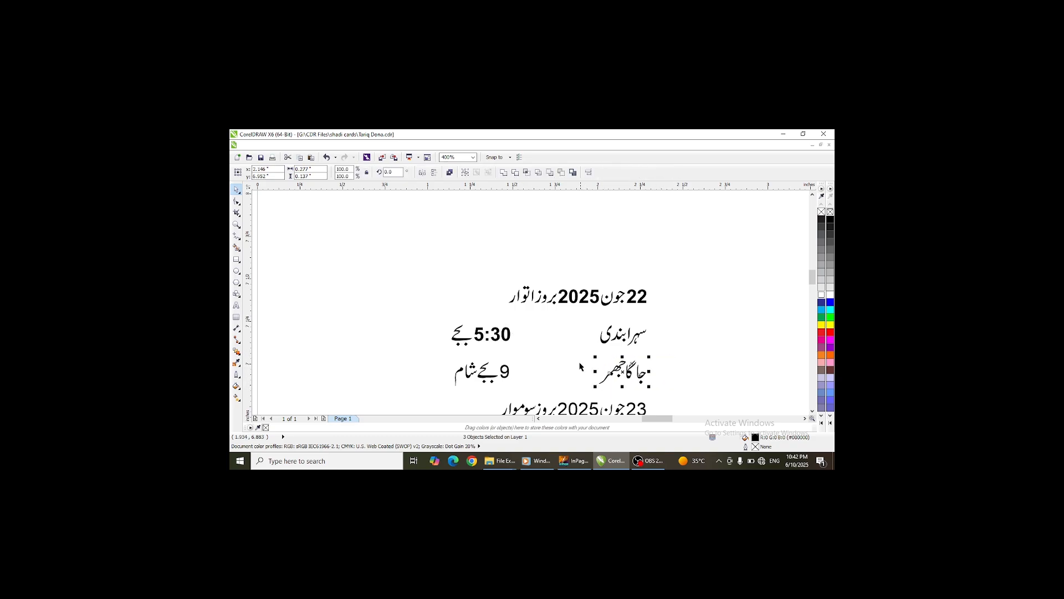
{"action": "key", "text": "ctrl+l"}
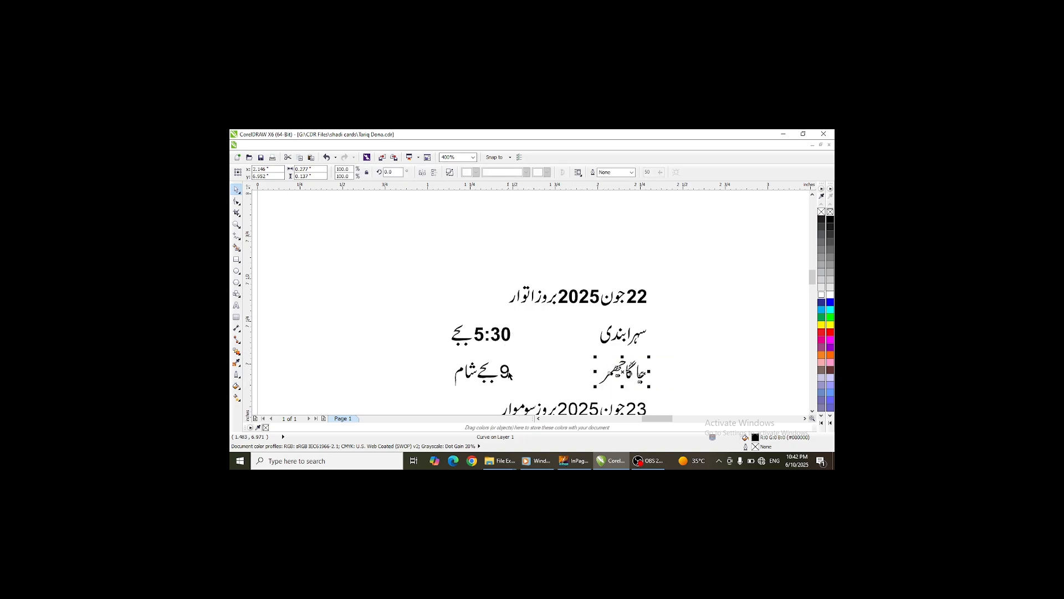
- Combine the 9 بجے شام time line into a single curve
{"action": "left_click", "coordinate": [506, 372]}
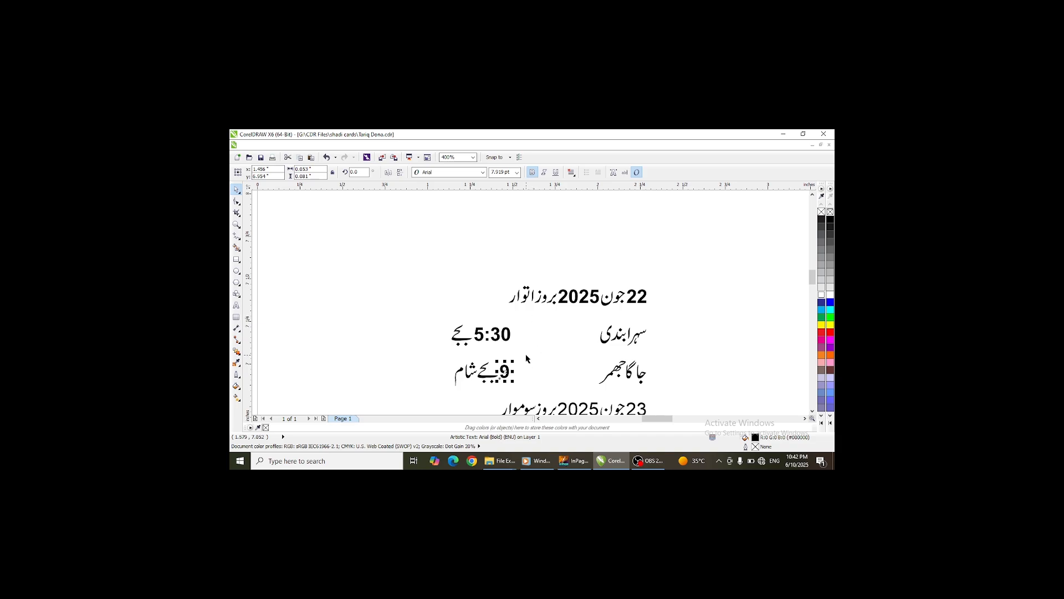
{"action": "left_click_drag", "start_coordinate": [526, 355], "coordinate": [450, 382]}
{"action": "left_click_drag", "start_coordinate": [435, 340], "coordinate": [534, 392]}
{"action": "key", "text": "ctrl+l"}
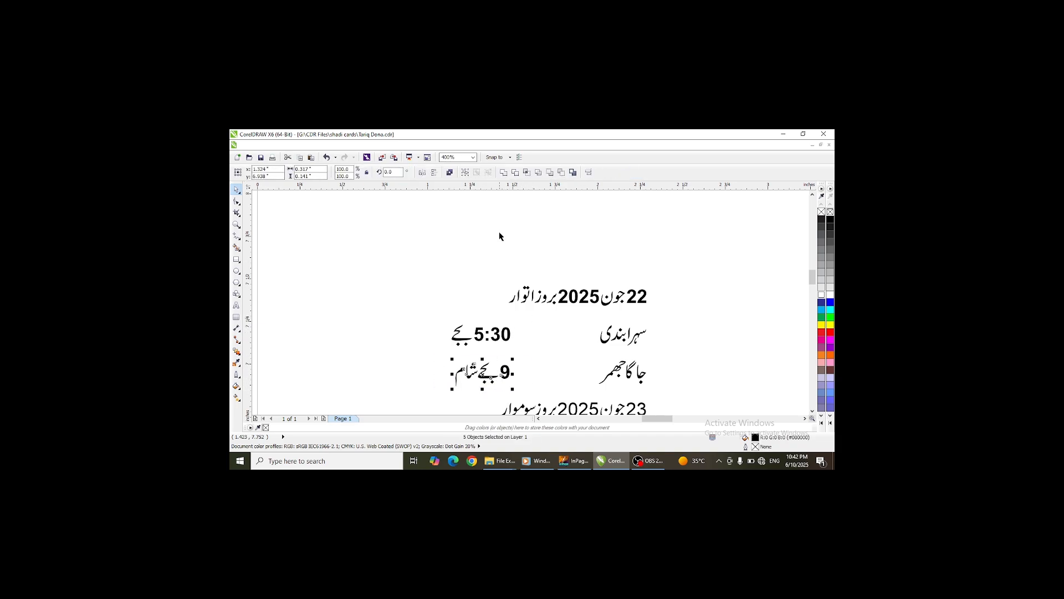
{"action": "key", "text": "Escape"}
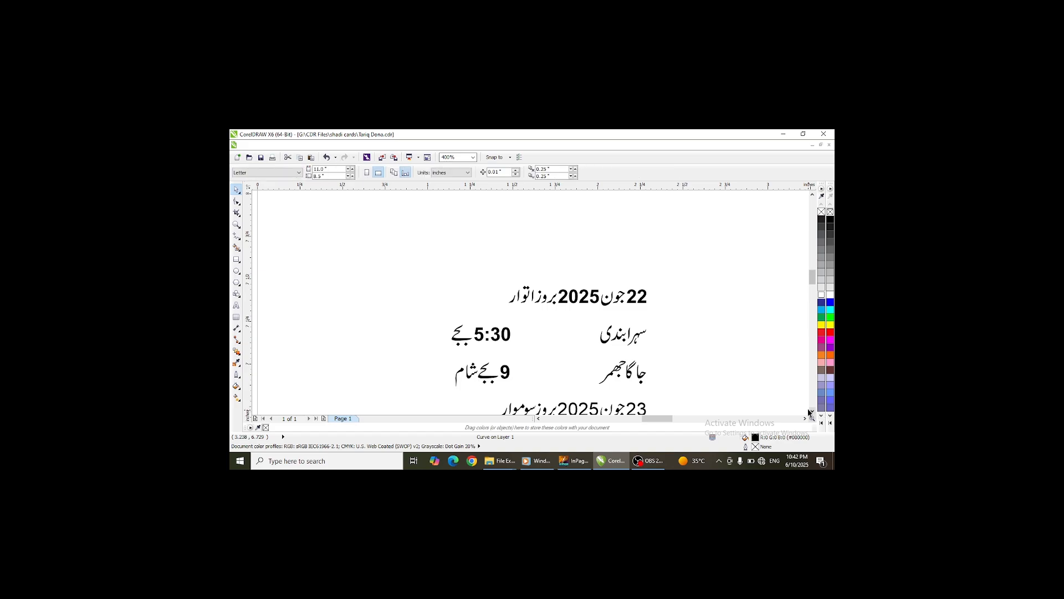
- Make 23 and 2025 bold in the second date line and combine that line into one curve
{"action": "left_click", "coordinate": [813, 412]}
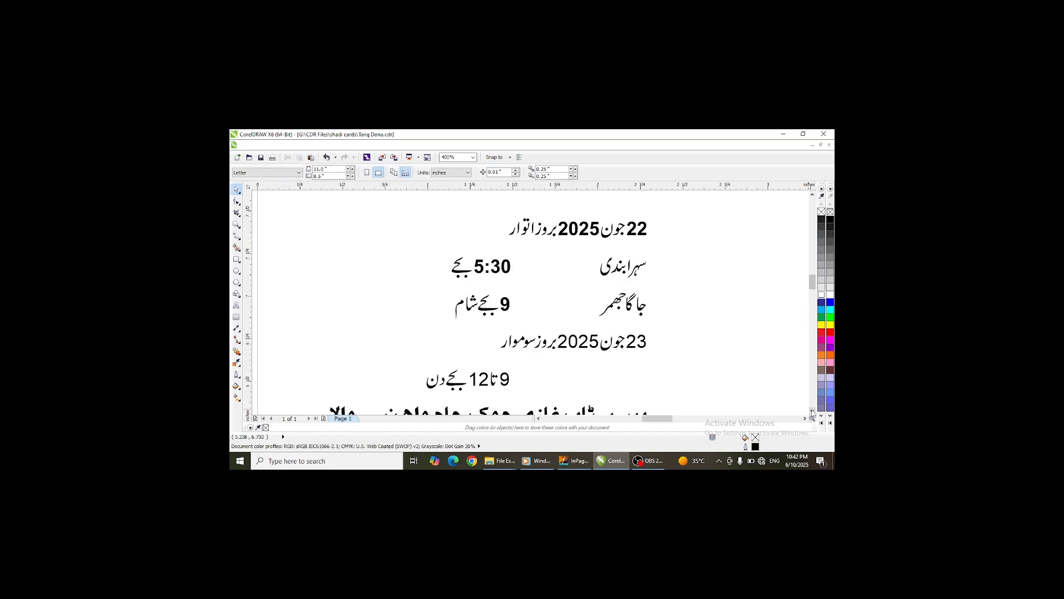
{"action": "left_click", "coordinate": [636, 341]}
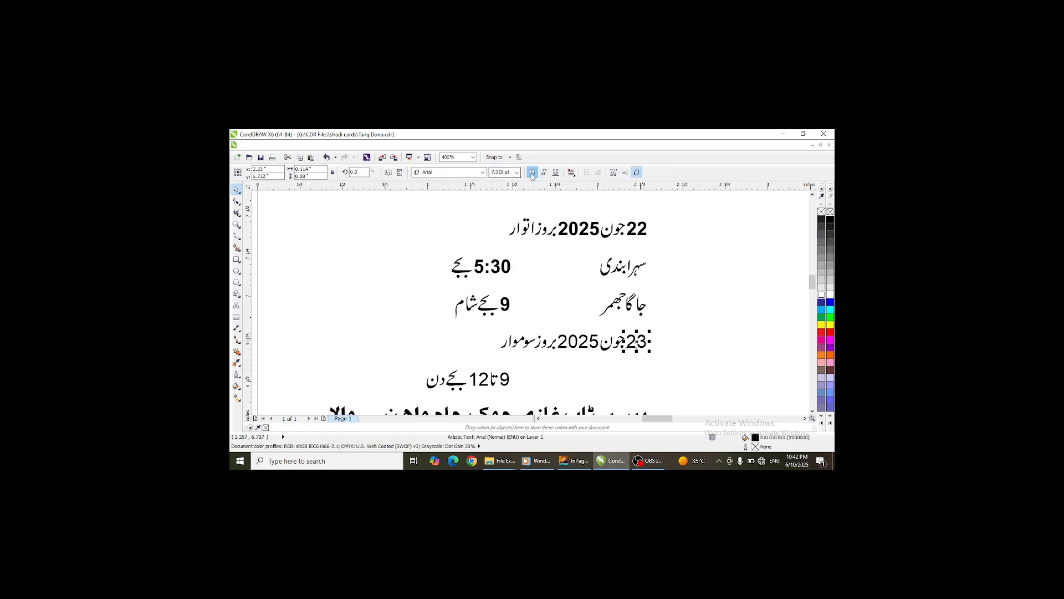
{"action": "left_click", "coordinate": [592, 339]}
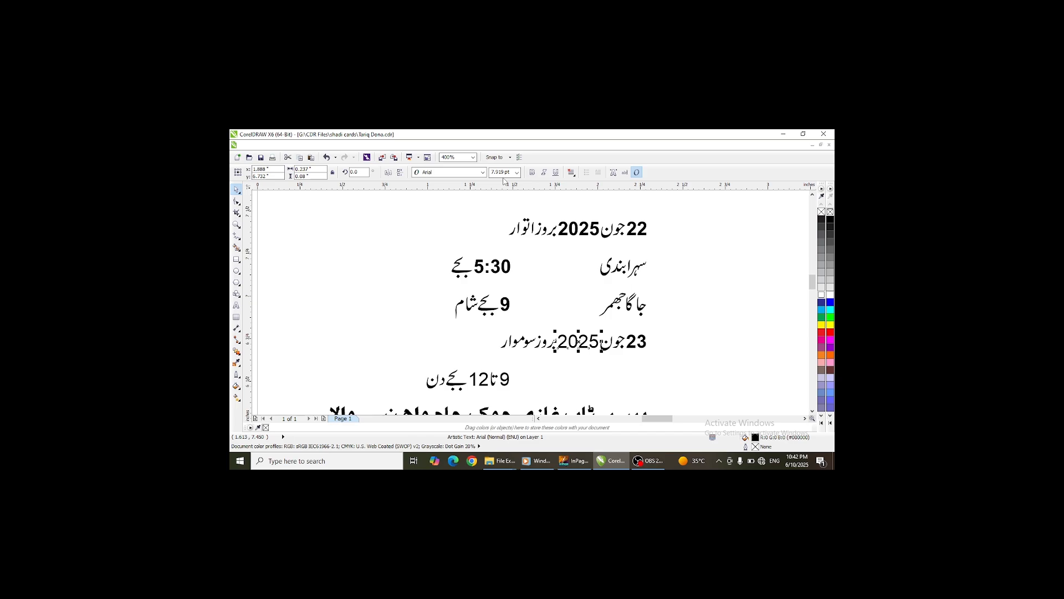
{"action": "left_click", "coordinate": [532, 172]}
{"action": "left_click_drag", "start_coordinate": [658, 324], "coordinate": [493, 360]}
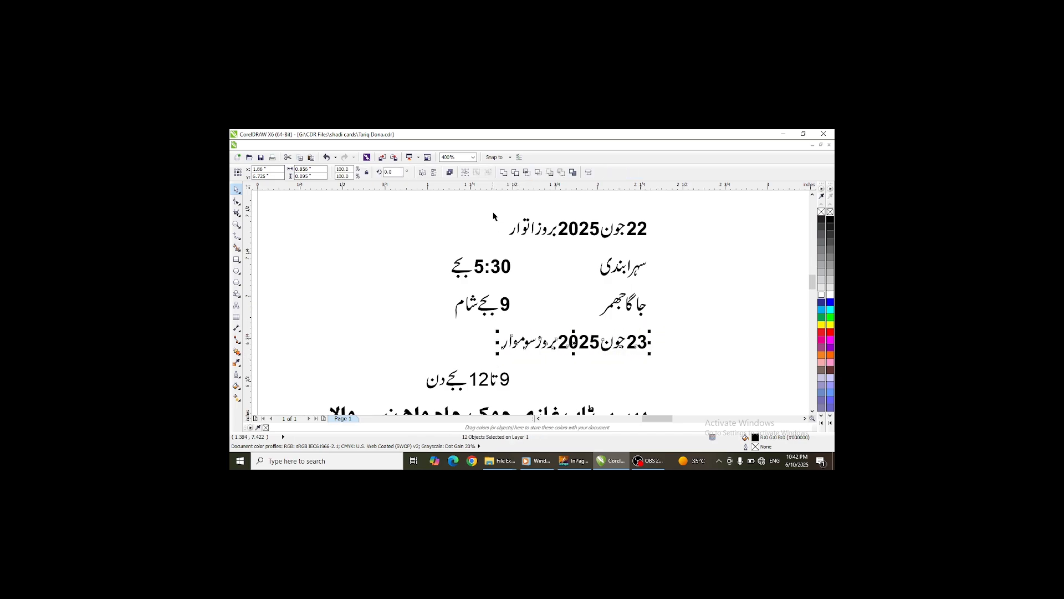
{"action": "left_click", "coordinate": [503, 173]}
- Make 9 and 12 bold in the 9 تا 12 بجے دن line and combine that line
{"action": "left_click", "coordinate": [504, 380]}
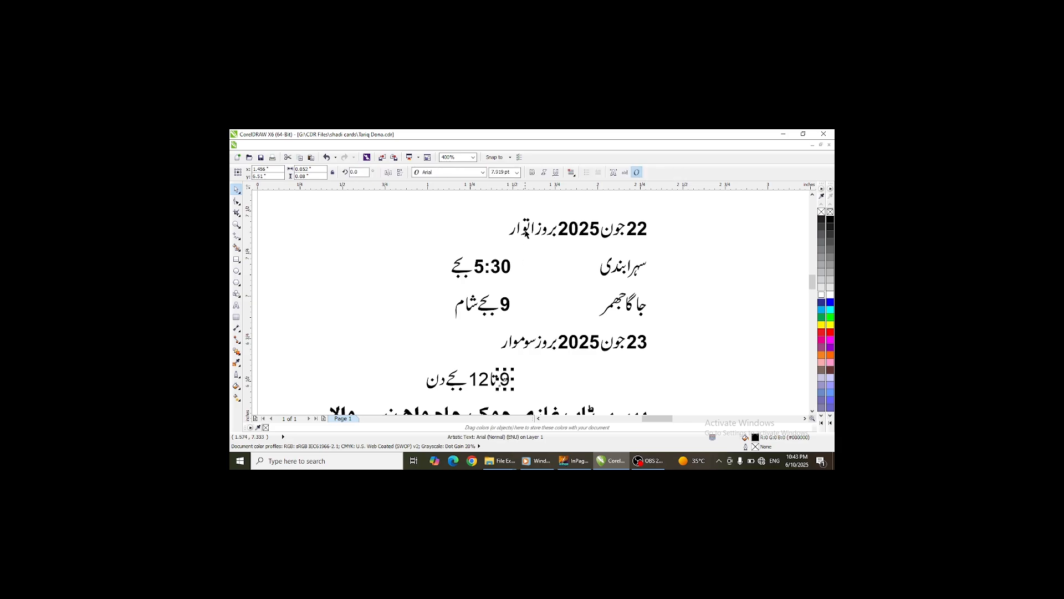
{"action": "left_click", "coordinate": [484, 381]}
{"action": "left_click", "coordinate": [533, 172]}
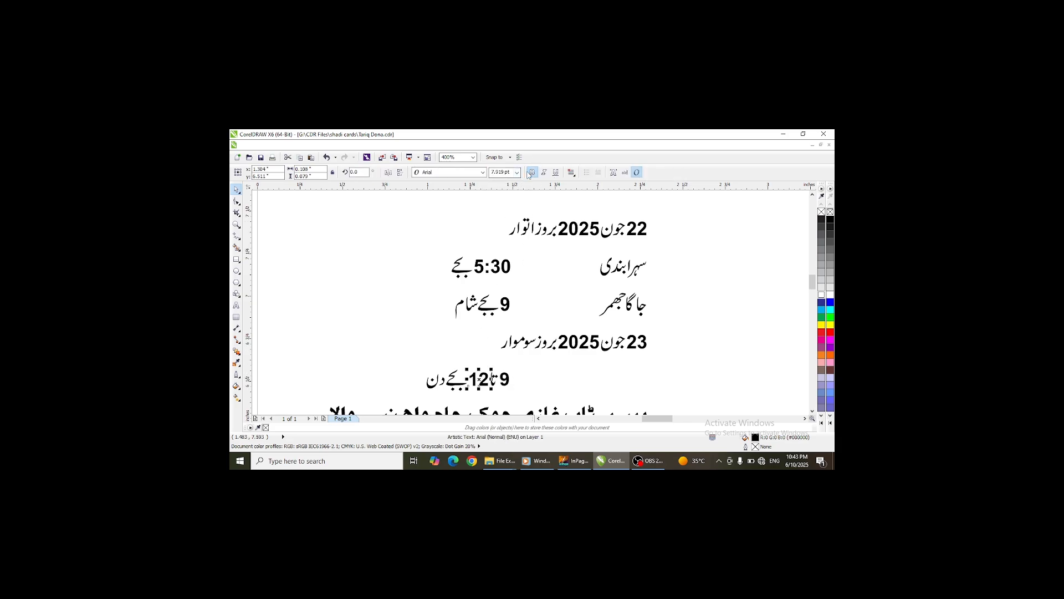
{"action": "left_click", "coordinate": [429, 388]}
{"action": "key", "text": "ctrl+a"}
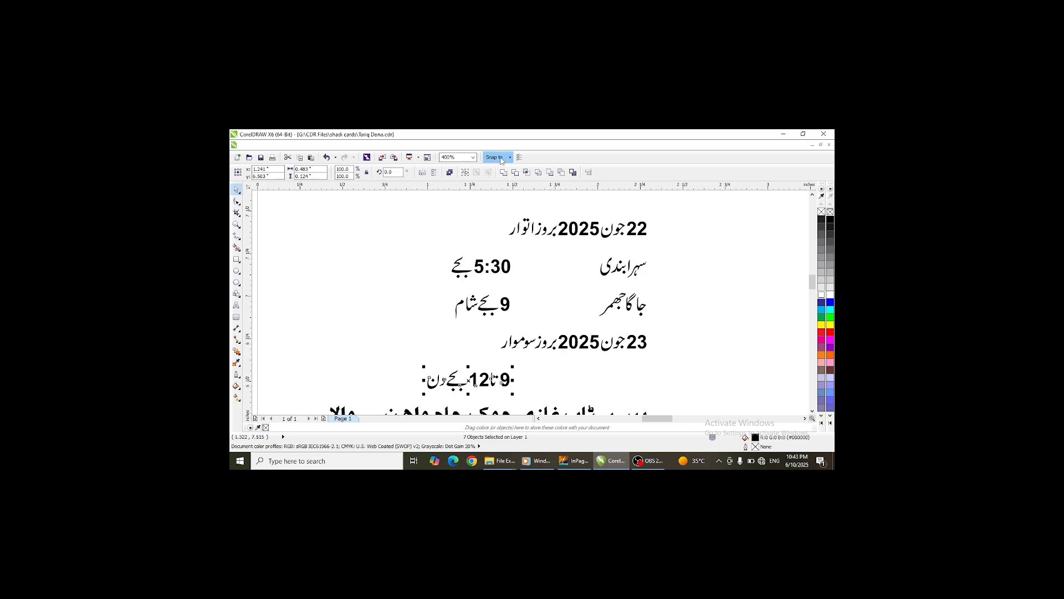
{"action": "left_click", "coordinate": [504, 173]}
- Convert the bold address line to curves and combine it into one object
{"action": "scroll", "coordinate": [598, 357], "scroll_direction": "down", "scroll_amount": 1}
{"action": "left_click", "coordinate": [604, 386]}
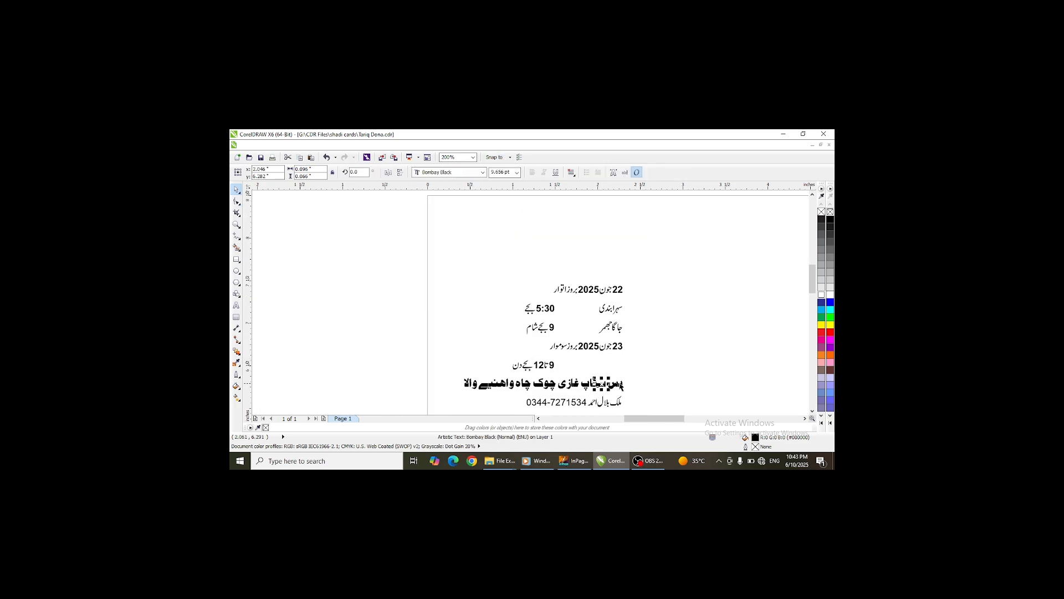
{"action": "left_click_drag", "start_coordinate": [642, 382], "coordinate": [452, 393]}
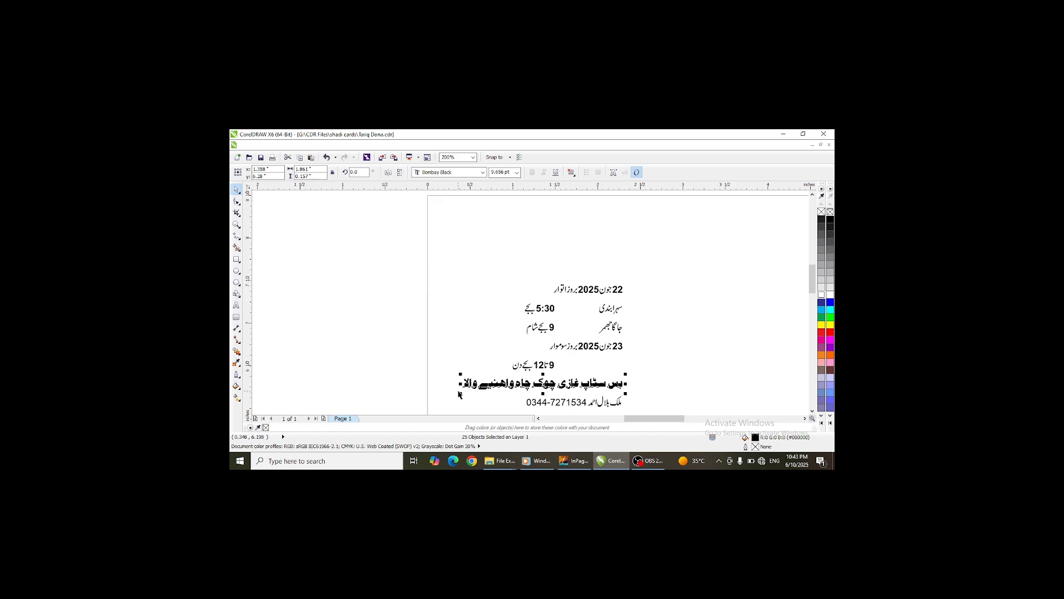
{"action": "key", "text": "ctrl+q"}
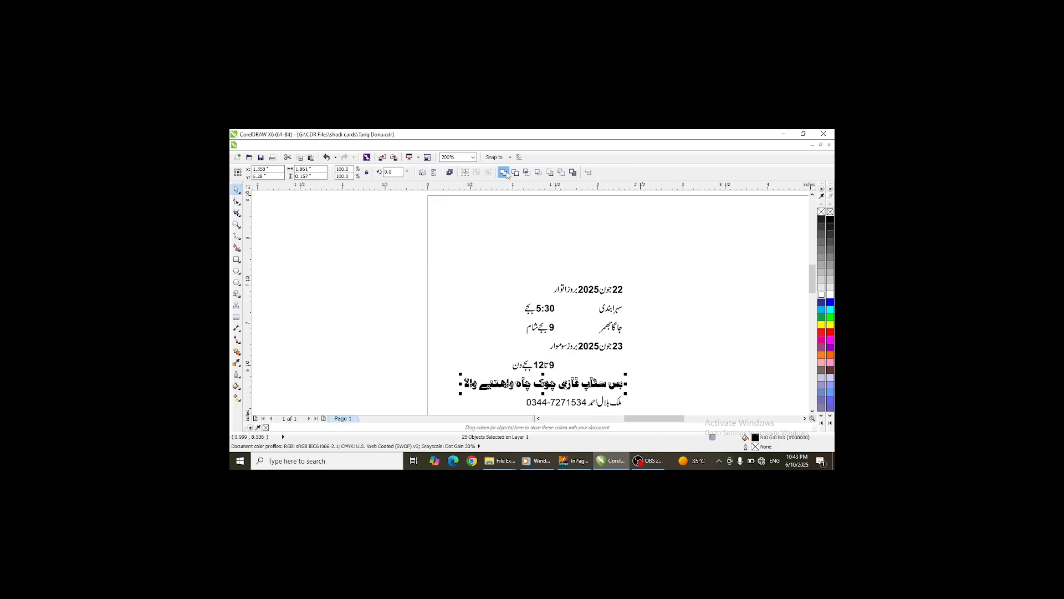
{"action": "key", "text": "ctrl+l"}
- Move the second phone number up beside the first phone number on the contact line
{"action": "left_click", "coordinate": [813, 411]}
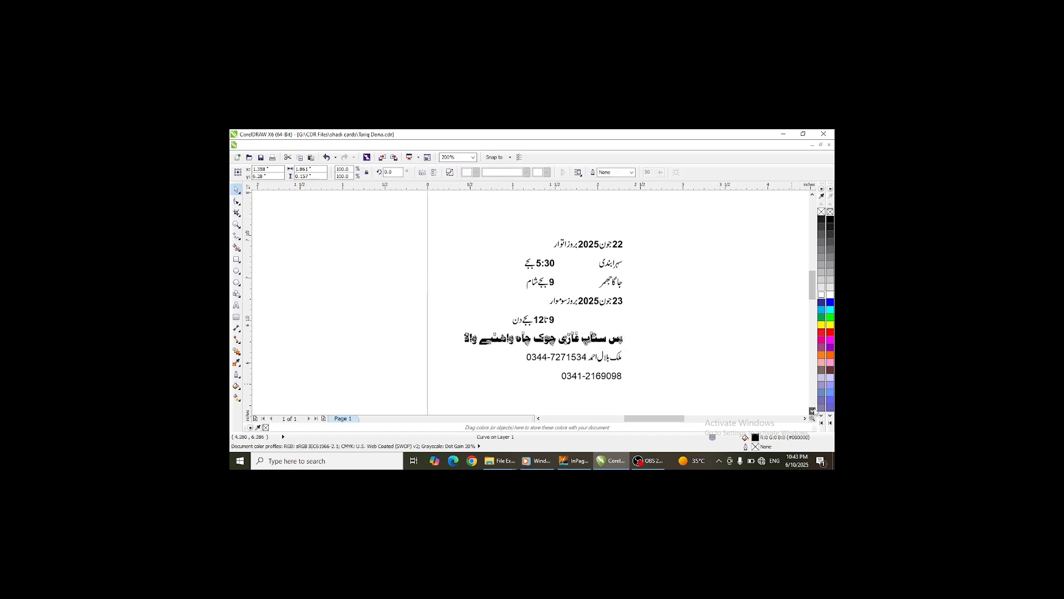
{"action": "left_click", "coordinate": [599, 379]}
{"action": "scroll", "coordinate": [597, 379], "scroll_direction": "up", "scroll_amount": 2}
{"action": "left_click_drag", "start_coordinate": [597, 376], "coordinate": [594, 376]}
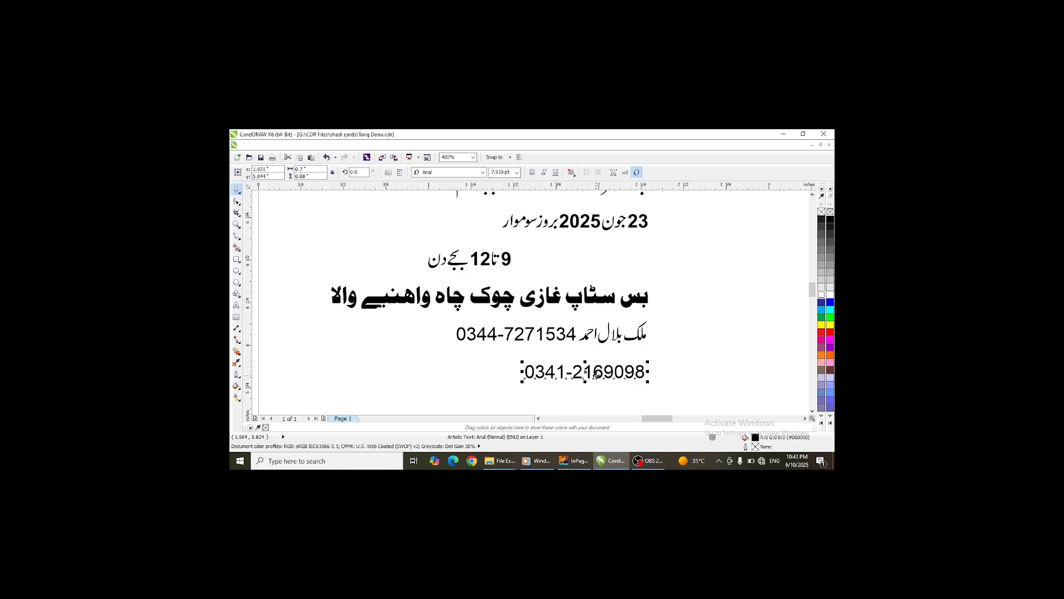
{"action": "key", "text": "Left"}
{"action": "key", "text": "Left"}
{"action": "key", "text": "Left"}
{"action": "key", "text": "Left"}
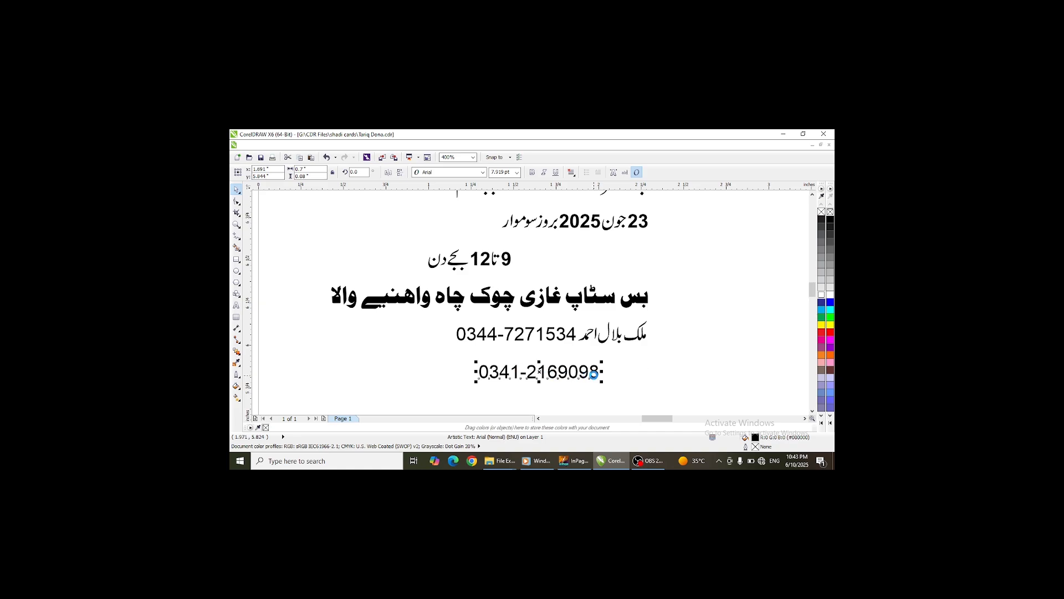
{"action": "key", "text": "Left"}
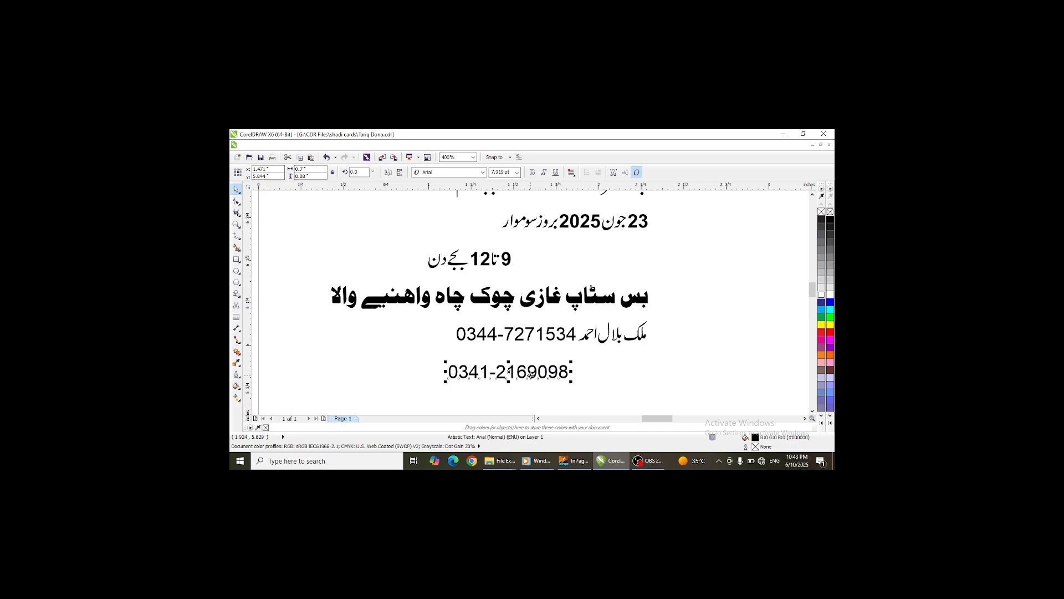
{"action": "left_click_drag", "start_coordinate": [506, 371], "coordinate": [381, 333]}
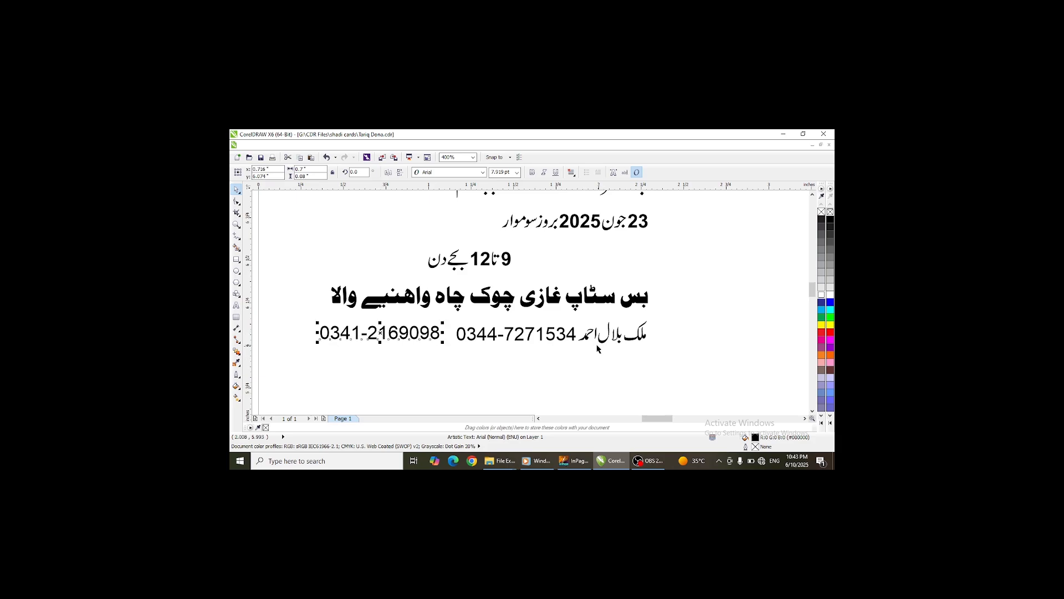
- Group the contact line objects and combine the contact name into a single curve
{"action": "left_click_drag", "start_coordinate": [682, 307], "coordinate": [576, 350]}
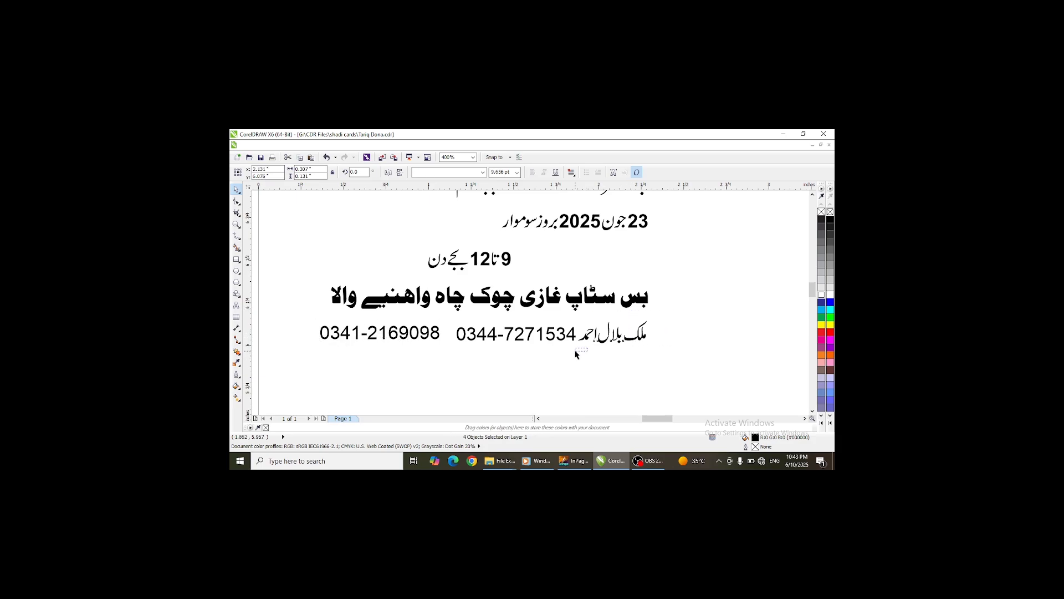
{"action": "key", "text": "ctrl+g"}
{"action": "left_click", "coordinate": [628, 353]}
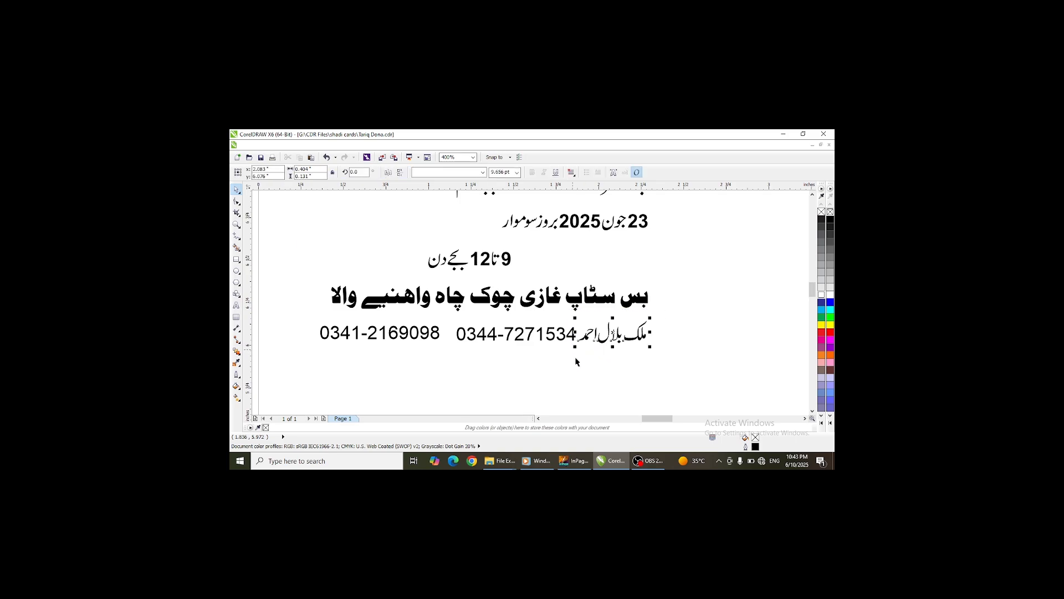
{"action": "key", "text": "ctrl+k"}
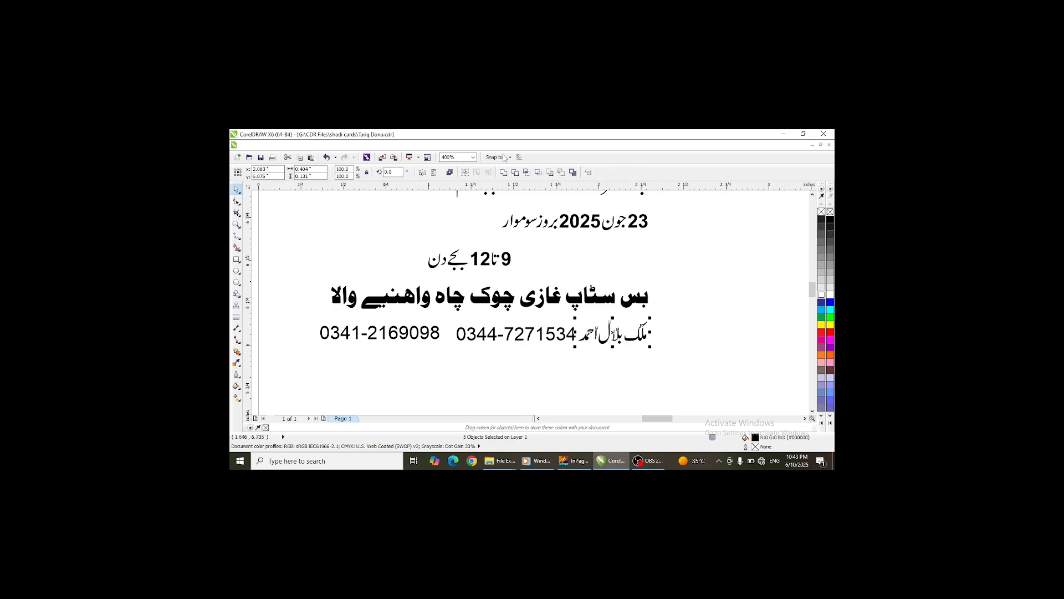
{"action": "key", "text": "ctrl+l"}
- Make both phone numbers on the contact line bold
{"action": "left_click", "coordinate": [512, 335]}
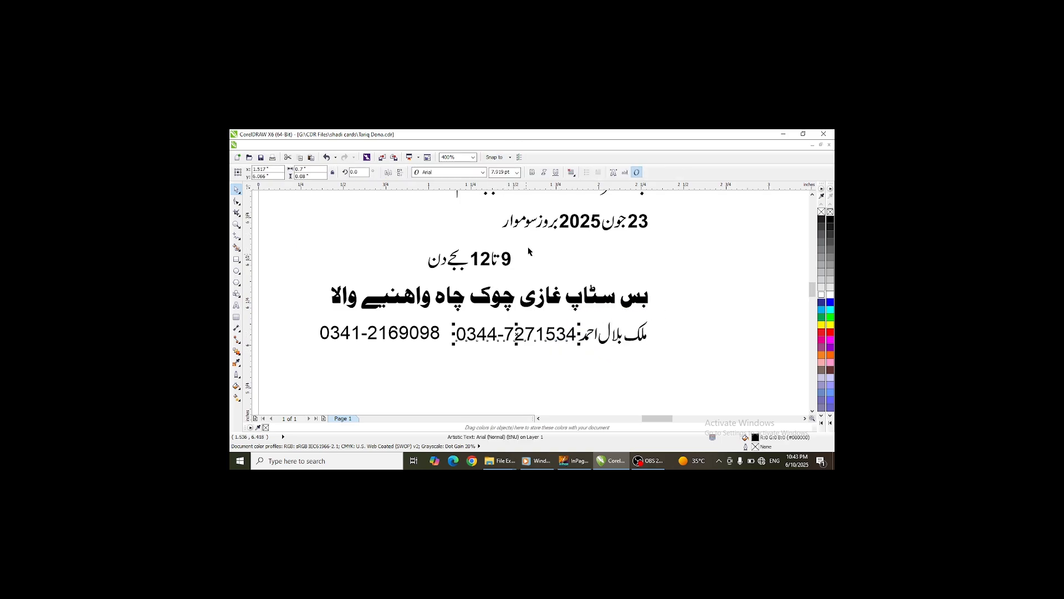
{"action": "left_click", "coordinate": [532, 172]}
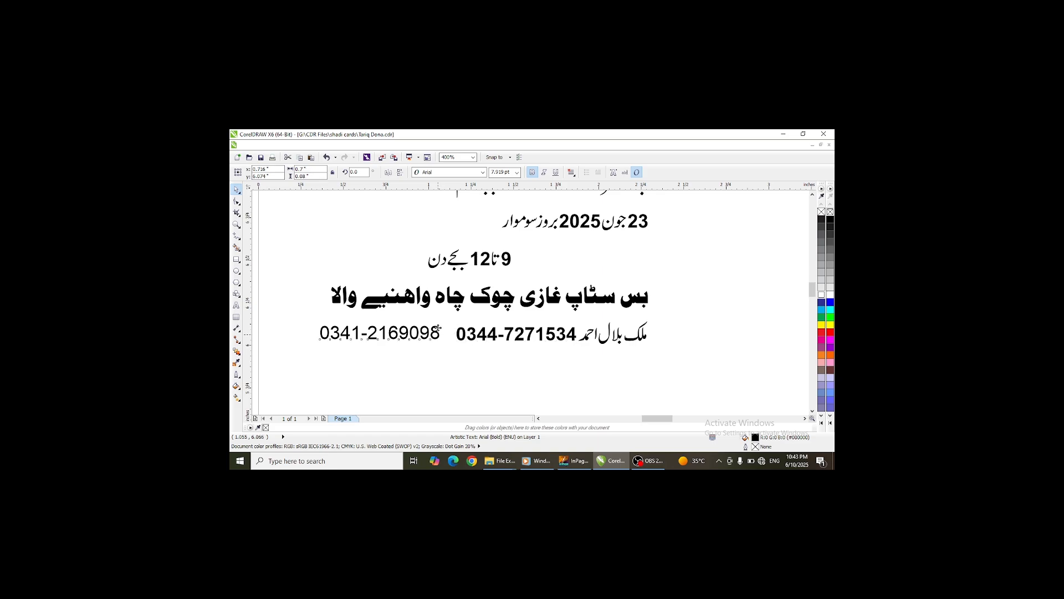
{"action": "left_click", "coordinate": [442, 331]}
{"action": "left_click", "coordinate": [532, 172]}
- Center the first date line on the upper black band inside the card panel
{"action": "scroll", "coordinate": [559, 360], "scroll_direction": "down", "scroll_amount": 2}
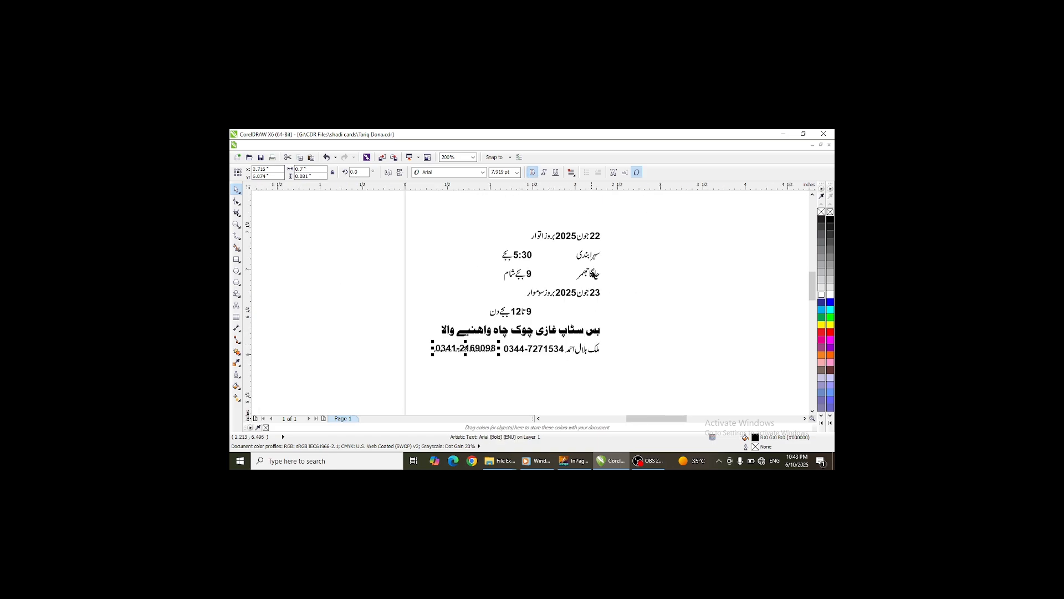
{"action": "scroll", "coordinate": [676, 273], "scroll_direction": "down", "scroll_amount": 2}
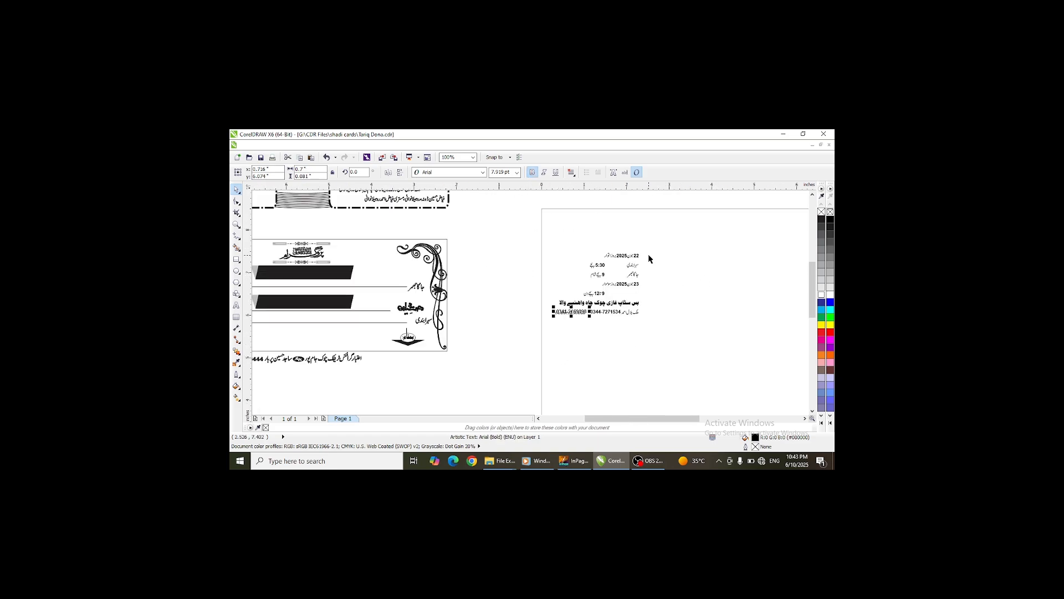
{"action": "left_click", "coordinate": [612, 255]}
{"action": "left_click", "coordinate": [336, 274]}
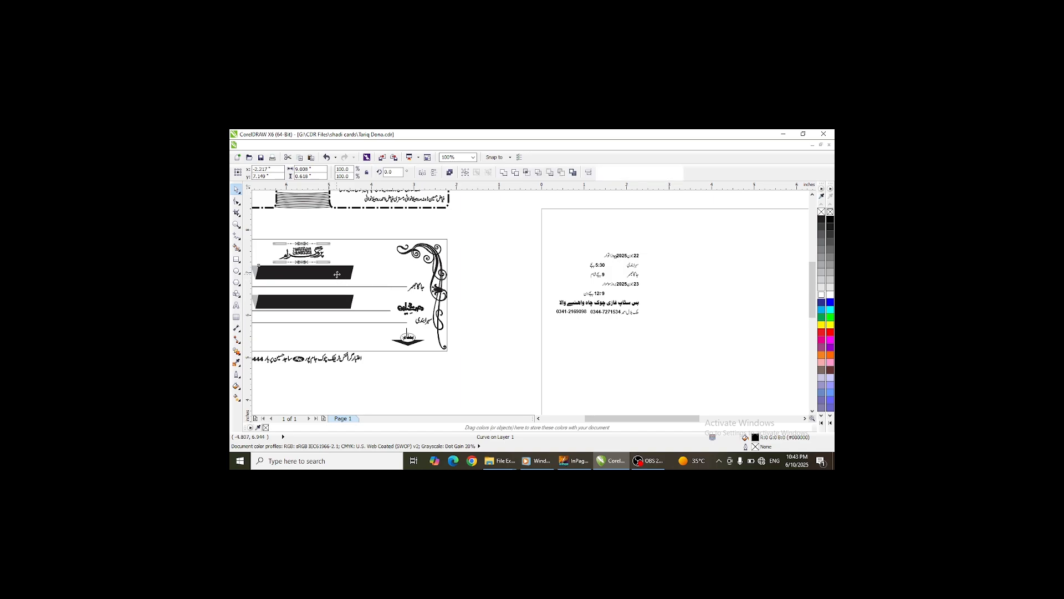
{"action": "key", "text": "c"}
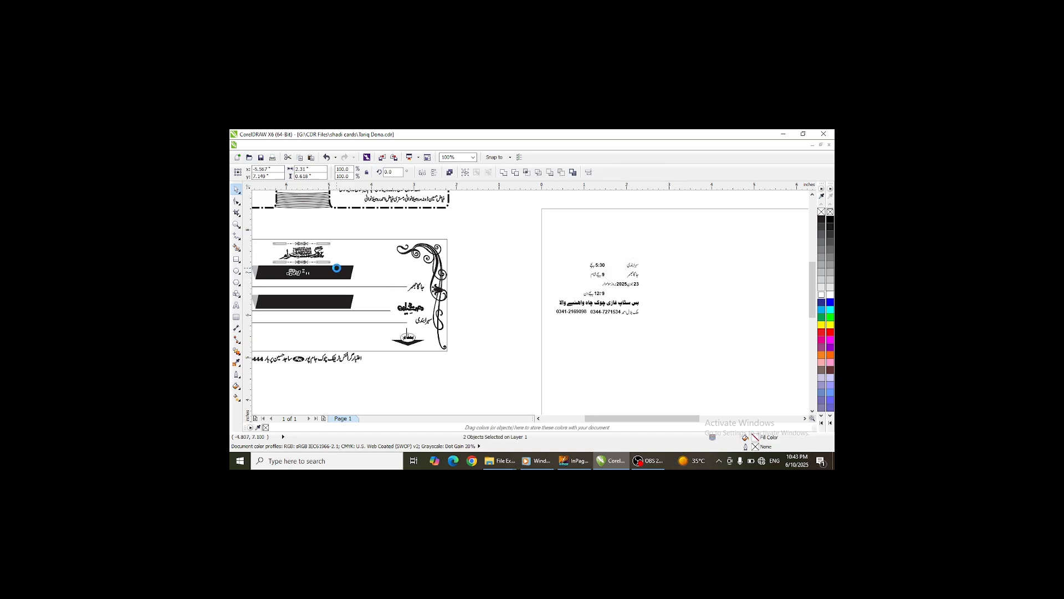
{"action": "key", "text": "e"}
- Center the second date line on the lower black band inside the card panel
{"action": "left_click", "coordinate": [631, 286]}
{"action": "left_click", "coordinate": [345, 303], "text": "shift"}
{"action": "key", "text": "c"}
{"action": "key", "text": "e"}
- Make both date lines on the black bands white
{"action": "left_click", "coordinate": [615, 343]}
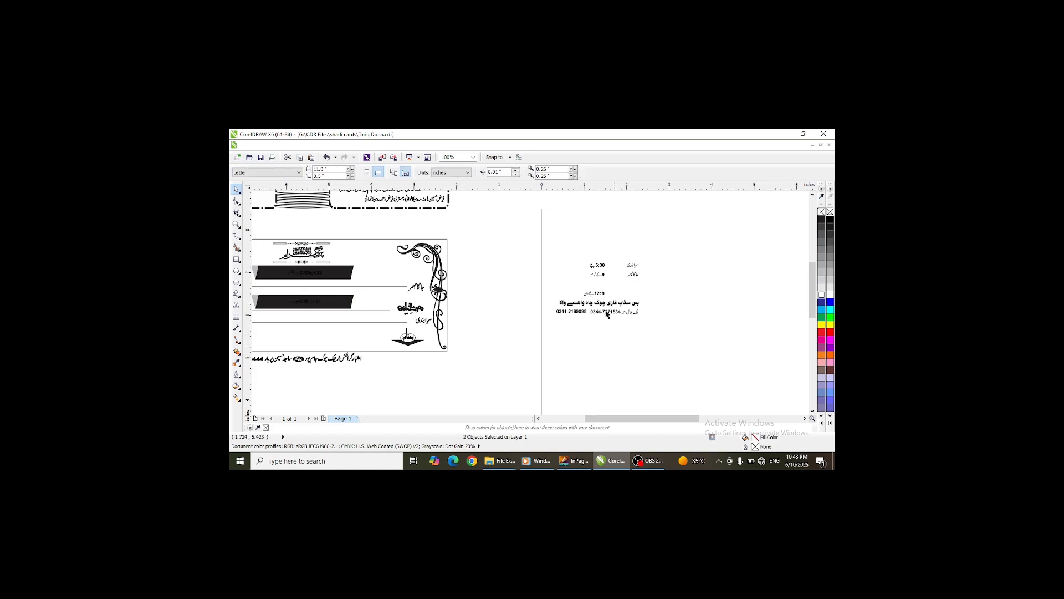
{"action": "left_click", "coordinate": [716, 363]}
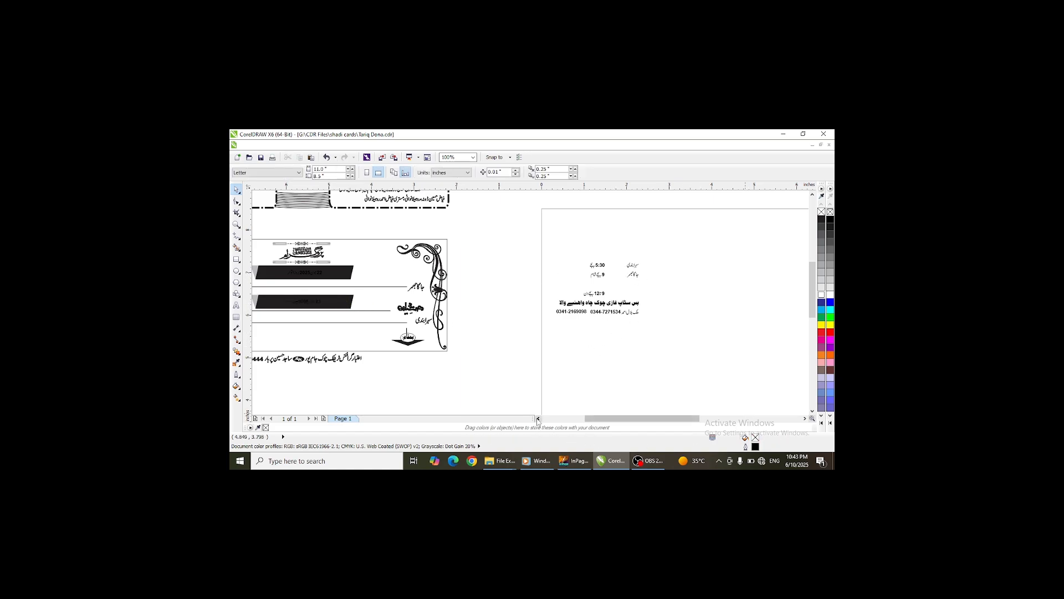
{"action": "left_click", "coordinate": [538, 419]}
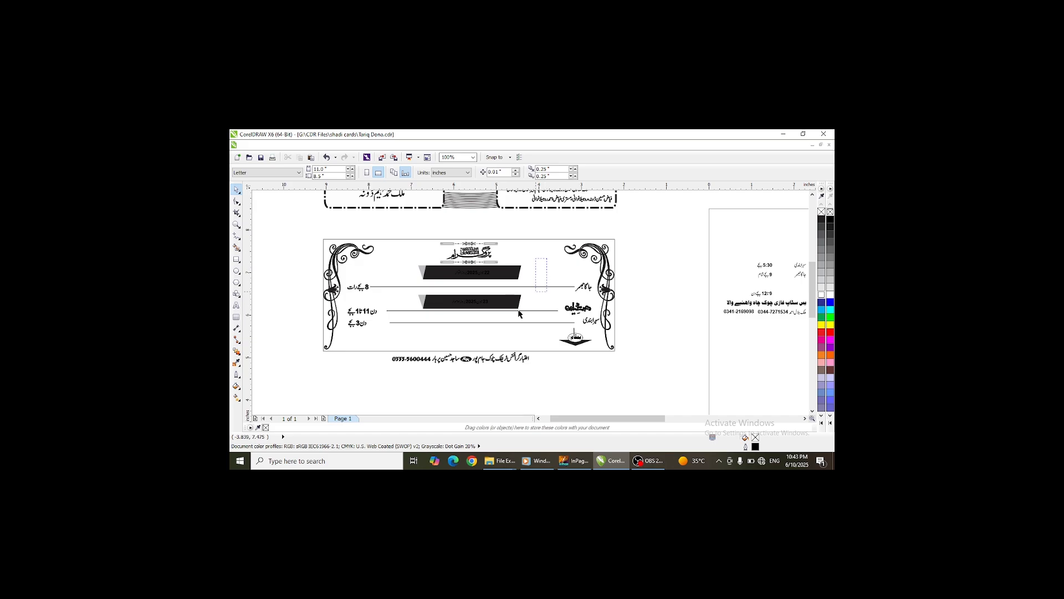
{"action": "left_click_drag", "start_coordinate": [547, 259], "coordinate": [427, 316]}
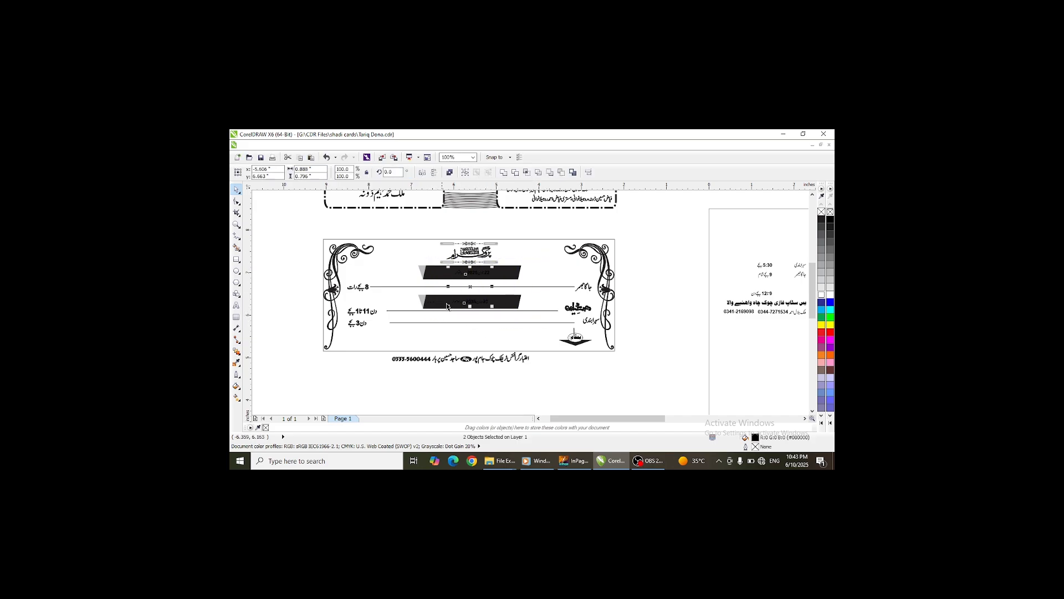
{"action": "left_click", "coordinate": [822, 294]}
{"action": "left_click", "coordinate": [543, 272]}
- Enlarge both date lines so they fill their black bands
{"action": "scroll", "coordinate": [470, 283], "scroll_direction": "up", "scroll_amount": 2}
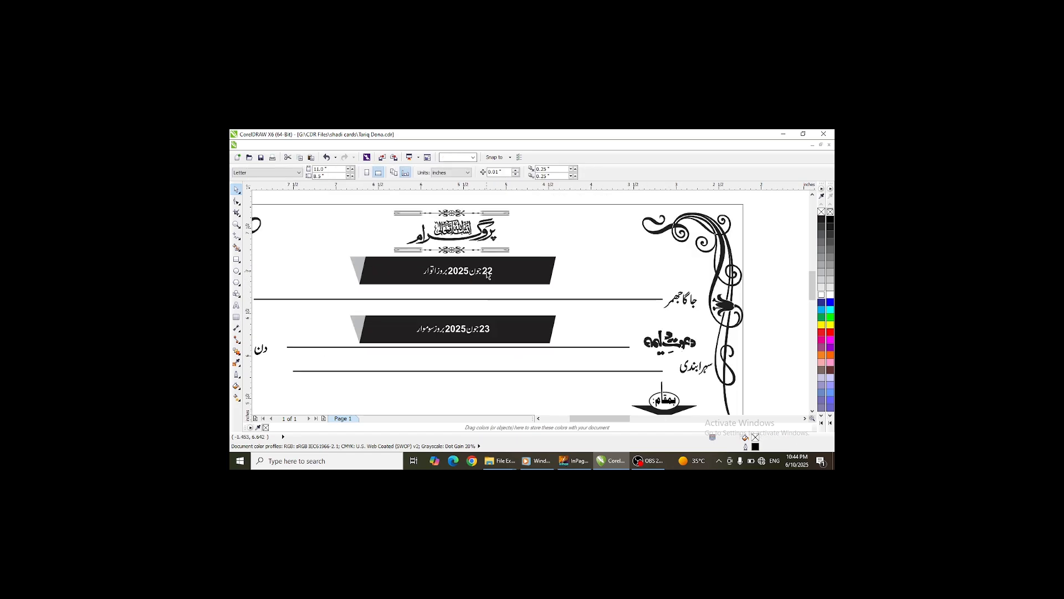
{"action": "left_click", "coordinate": [457, 270]}
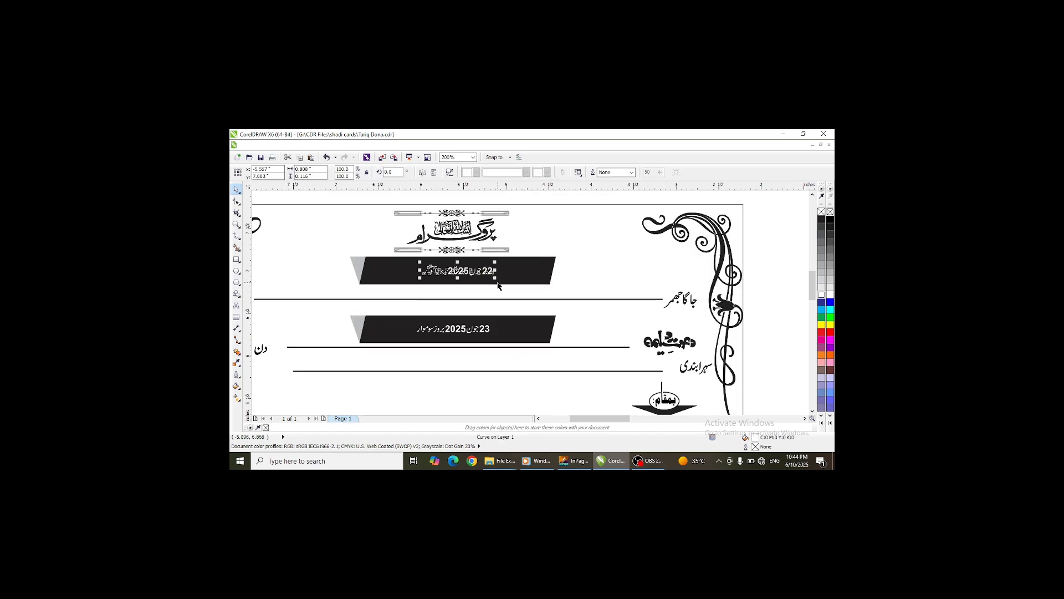
{"action": "left_click_drag", "start_coordinate": [495, 279], "coordinate": [541, 292]}
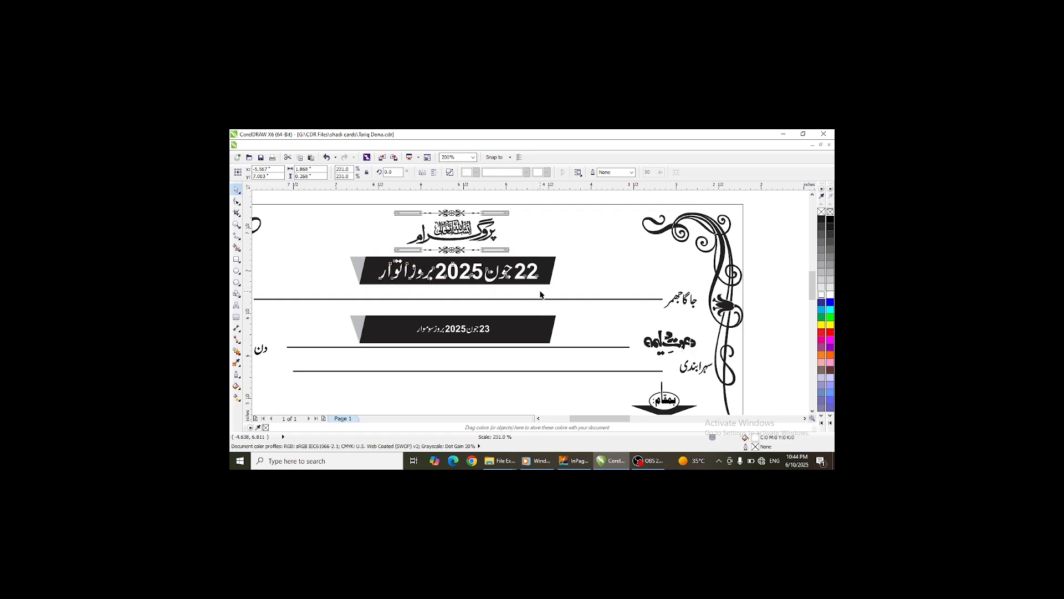
{"action": "left_click", "coordinate": [481, 332]}
{"action": "left_click_drag", "start_coordinate": [491, 335], "coordinate": [541, 348]}
{"action": "scroll", "coordinate": [426, 288], "scroll_direction": "down", "scroll_amount": 2}
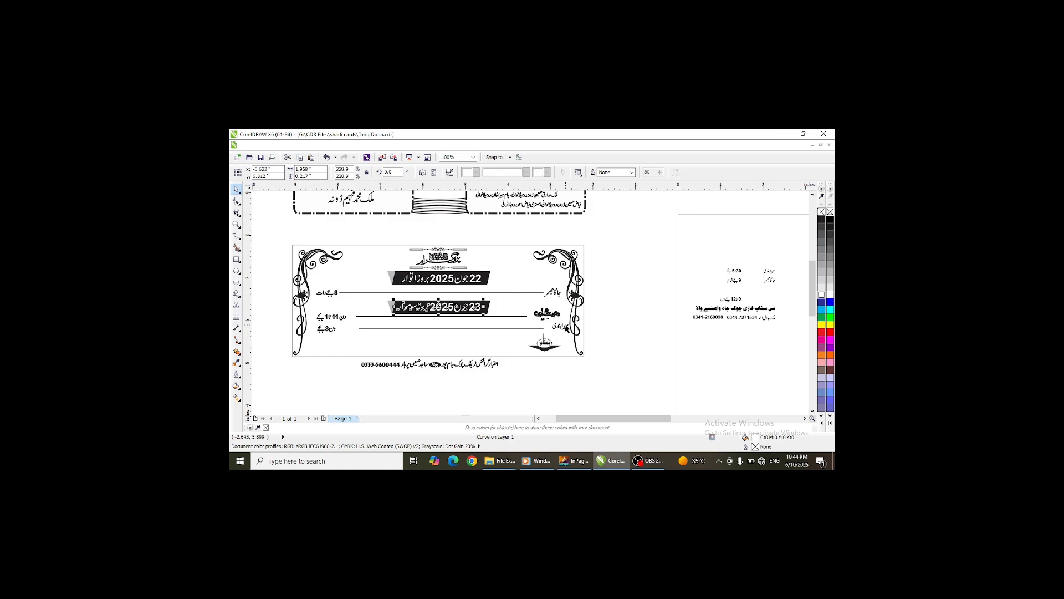
- Ungroup the first timeline row of line and labels
{"action": "left_click", "coordinate": [506, 293]}
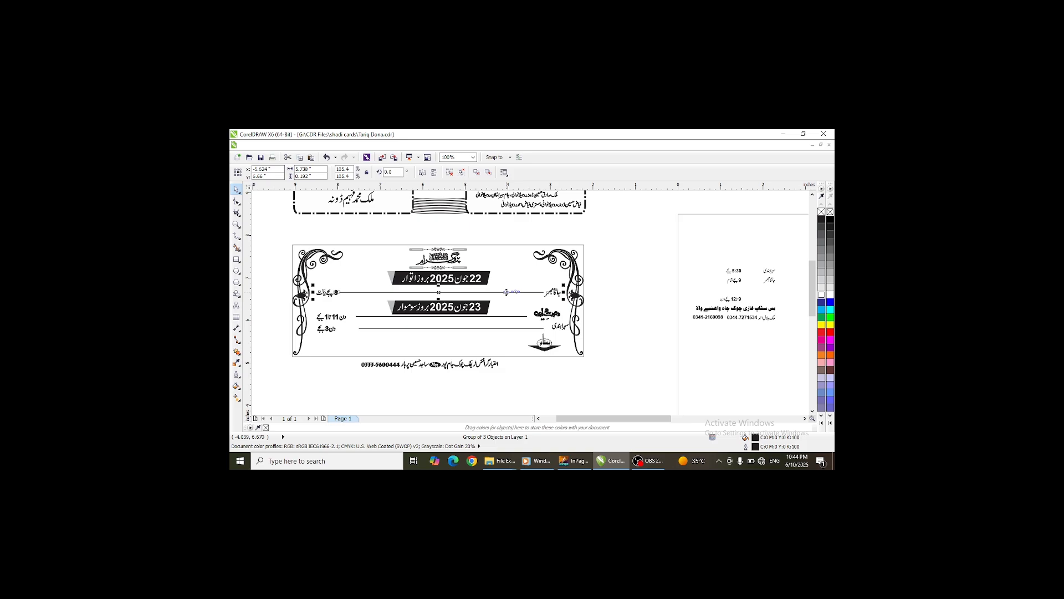
{"action": "left_click", "coordinate": [450, 173]}
{"action": "left_click", "coordinate": [616, 293]}
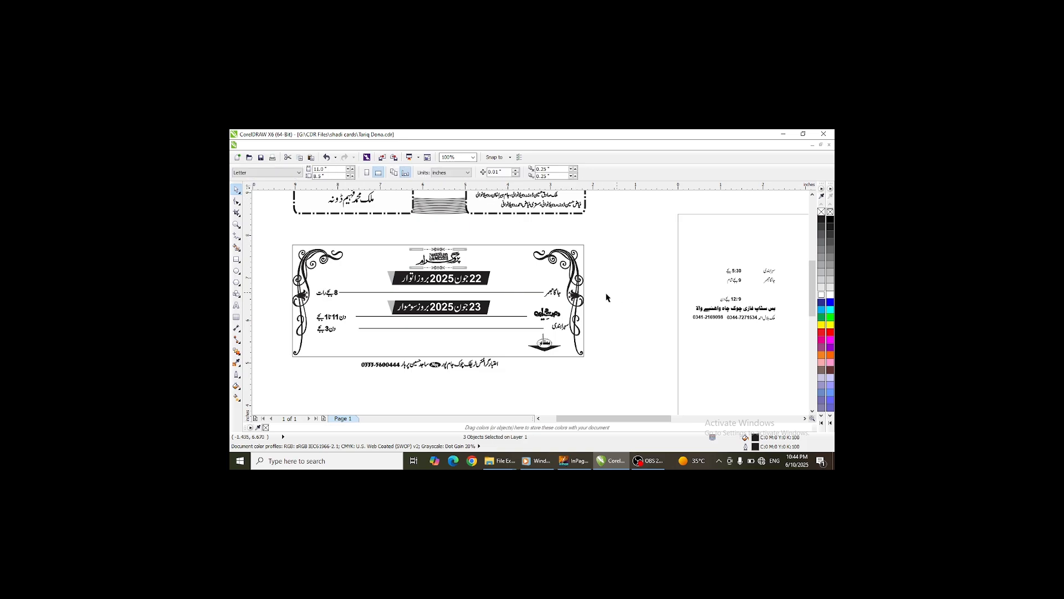
{"action": "left_click", "coordinate": [515, 293]}
{"action": "left_click", "coordinate": [515, 293]}
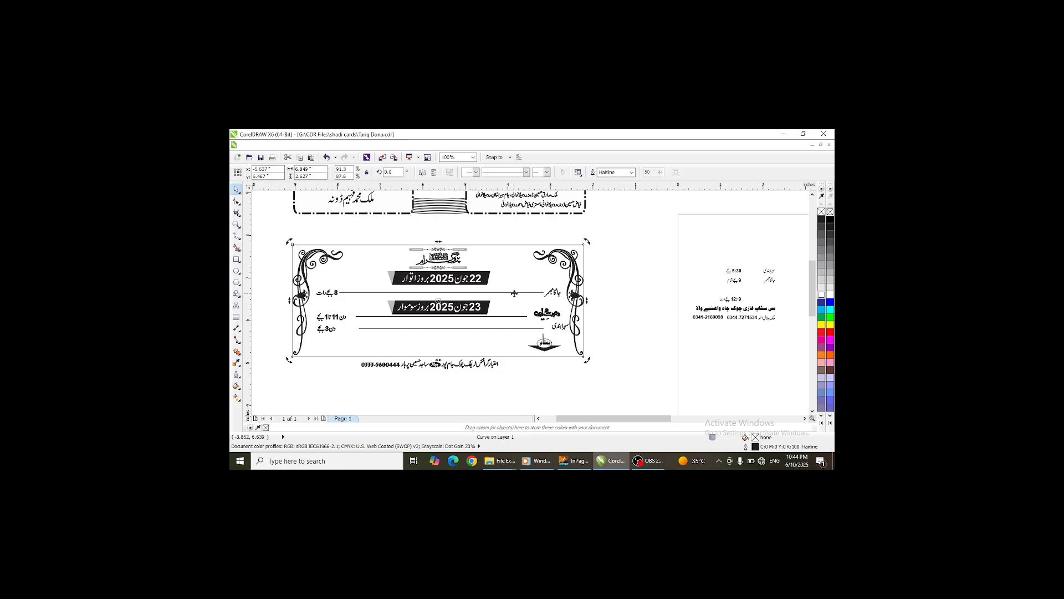
{"action": "left_click", "coordinate": [614, 295]}
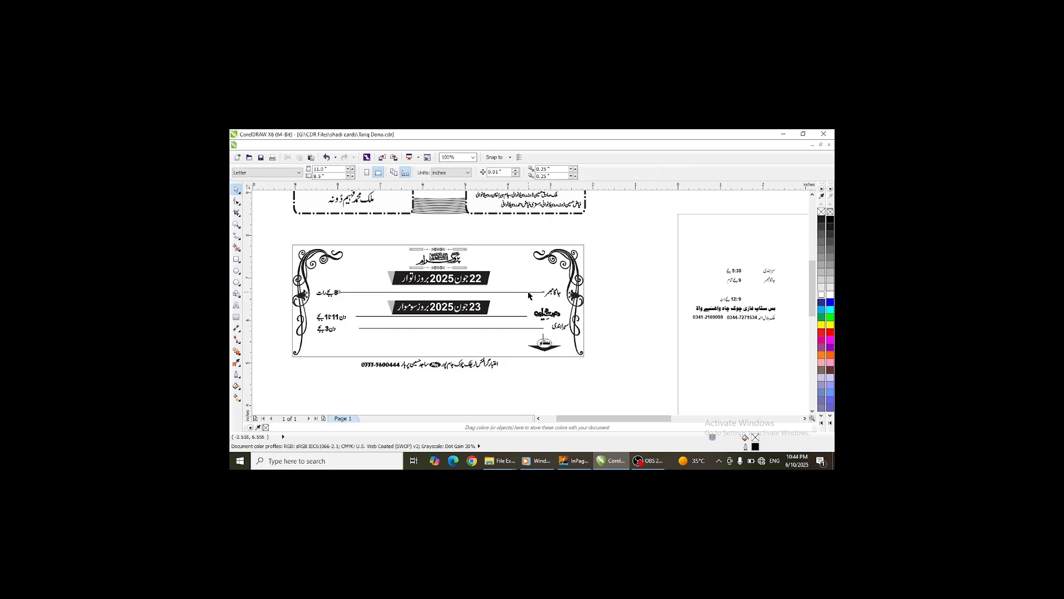
- Nudge the upper timeline line up beneath the first date band
{"action": "left_click", "coordinate": [528, 294]}
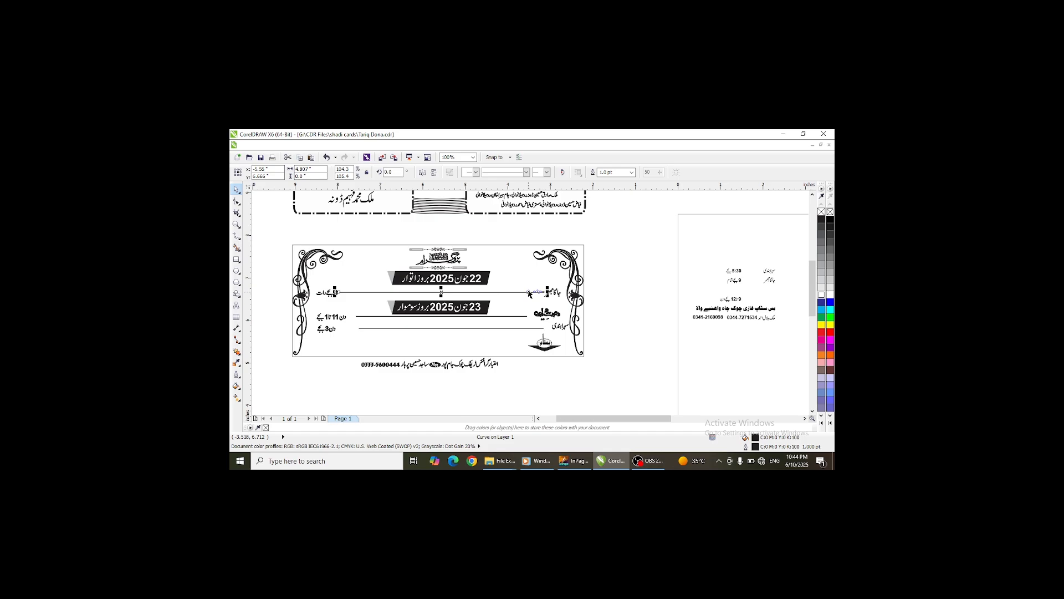
{"action": "key", "text": "Up"}
{"action": "key", "text": "Up"}
{"action": "key", "text": "Up"}
{"action": "key", "text": "Up"}
{"action": "key", "text": "Up"}
{"action": "key", "text": "Up"}
{"action": "key", "text": "Up"}
{"action": "key", "text": "Up"}
{"action": "left_click_drag", "start_coordinate": [553, 325], "coordinate": [555, 320]}
- Delete the lowest timeline line and its time label
{"action": "left_click", "coordinate": [525, 329]}
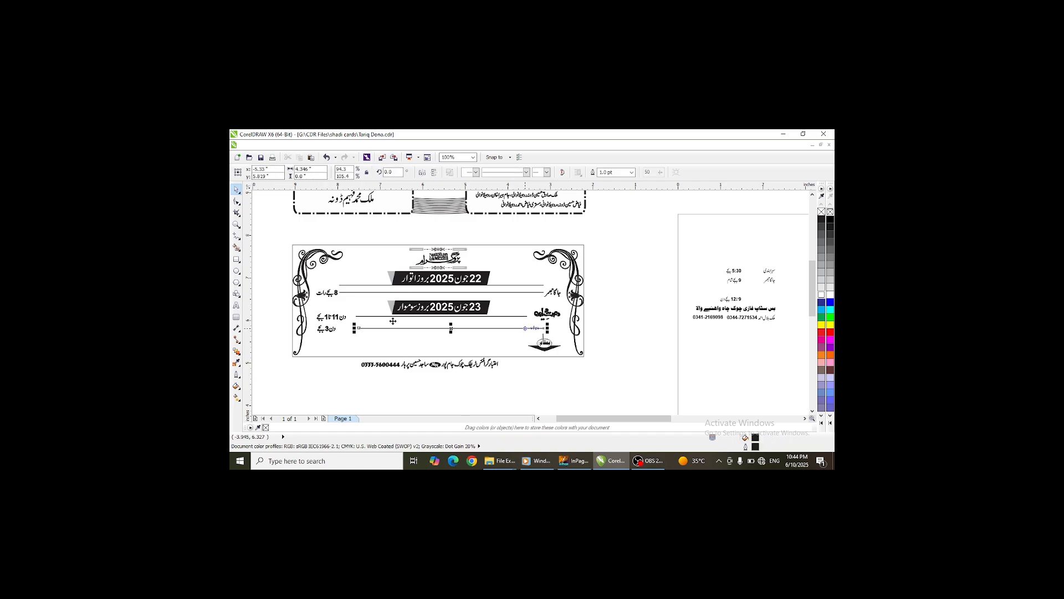
{"action": "key", "text": "Delete"}
{"action": "key", "text": "Delete"}
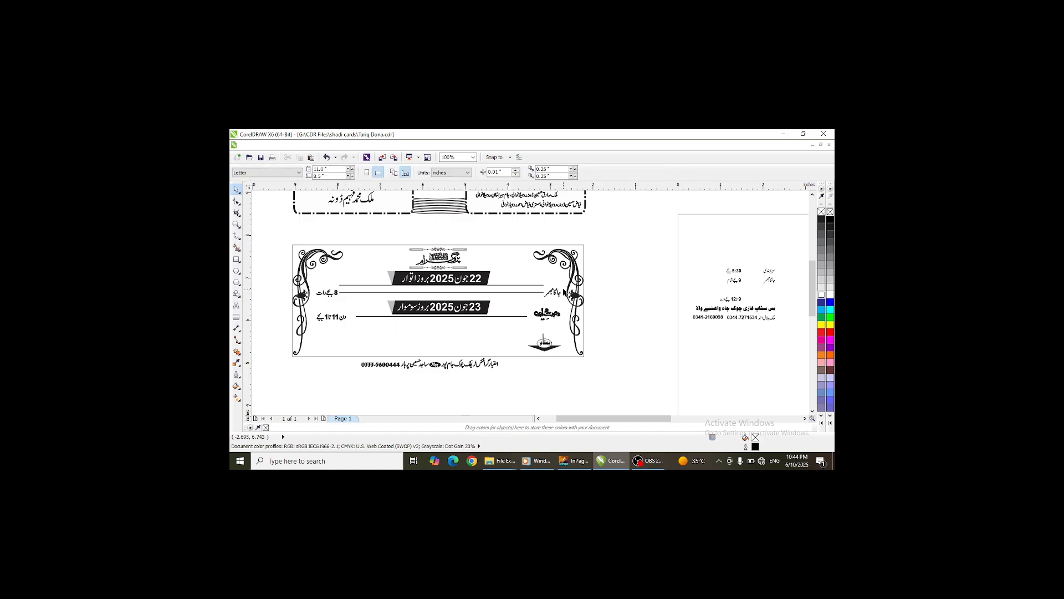
- Shift the remaining timeline rows down, then nudge the top line slightly lower
{"action": "left_click_drag", "start_coordinate": [564, 286], "coordinate": [309, 330]}
{"action": "key", "text": "Down"}
{"action": "key", "text": "Down"}
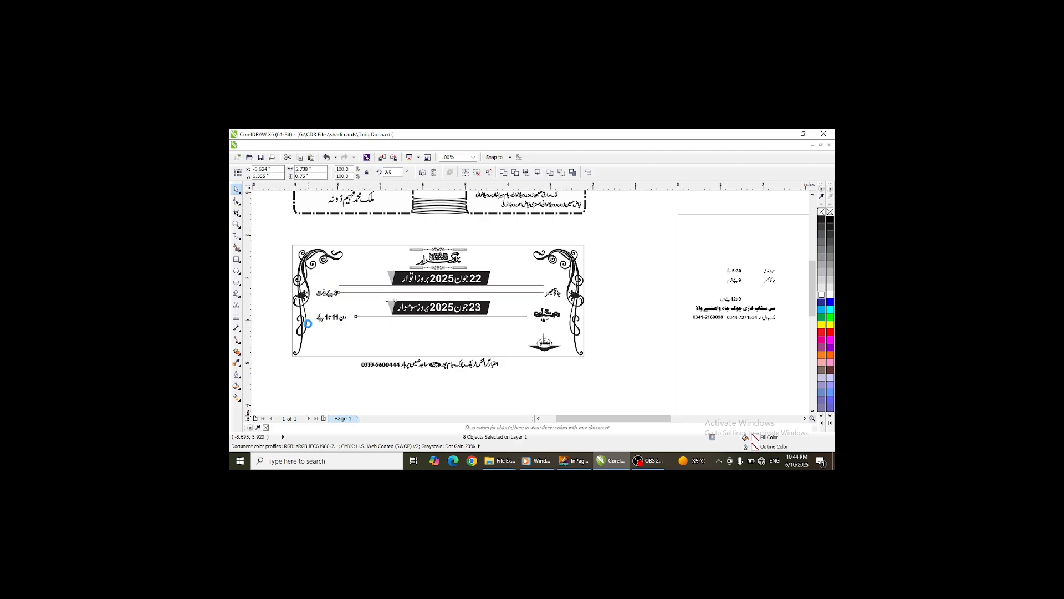
{"action": "key", "text": "Down"}
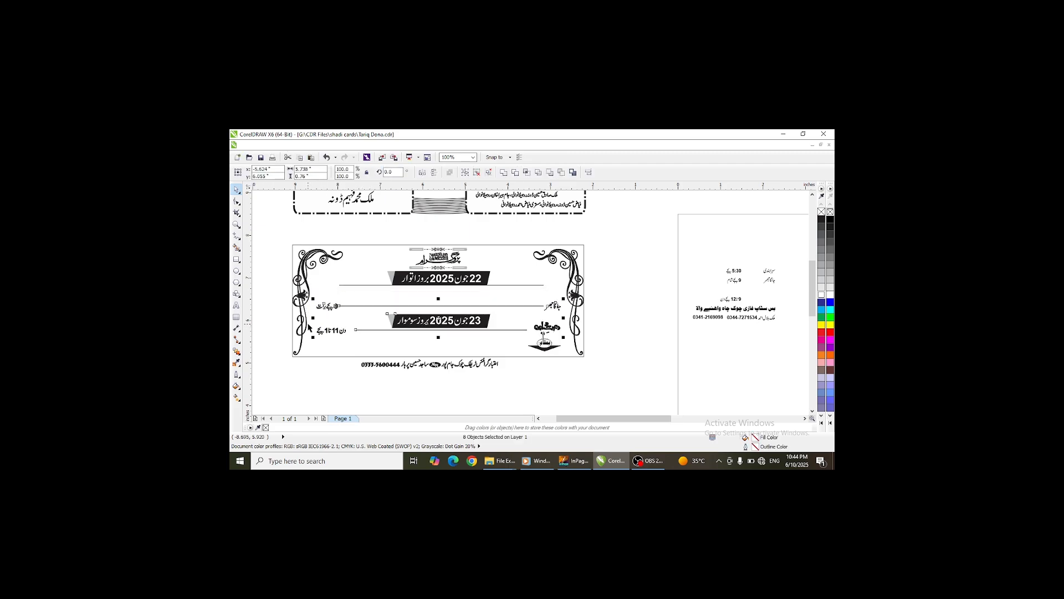
{"action": "left_click", "coordinate": [534, 285]}
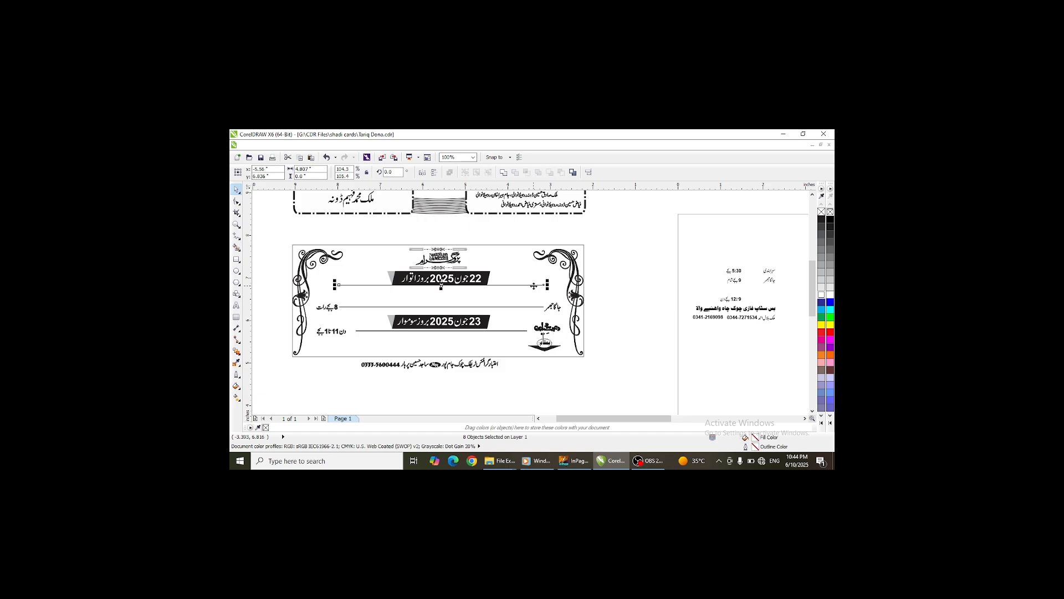
{"action": "key", "text": "Down"}
{"action": "key", "text": "Down"}
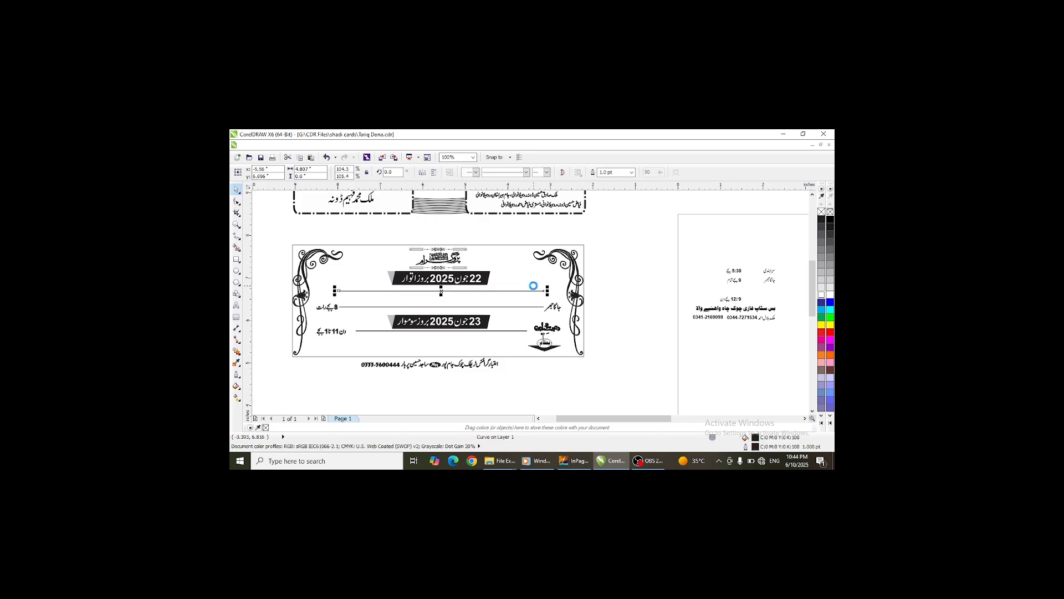
- Move the سہرابندی label and the 5:30 time from the side page onto the ends of the top line
{"action": "left_click_drag", "start_coordinate": [770, 270], "coordinate": [553, 290]}
{"action": "left_click_drag", "start_coordinate": [744, 271], "coordinate": [336, 291]}
{"action": "scroll", "coordinate": [549, 297], "scroll_direction": "up", "scroll_amount": 2}
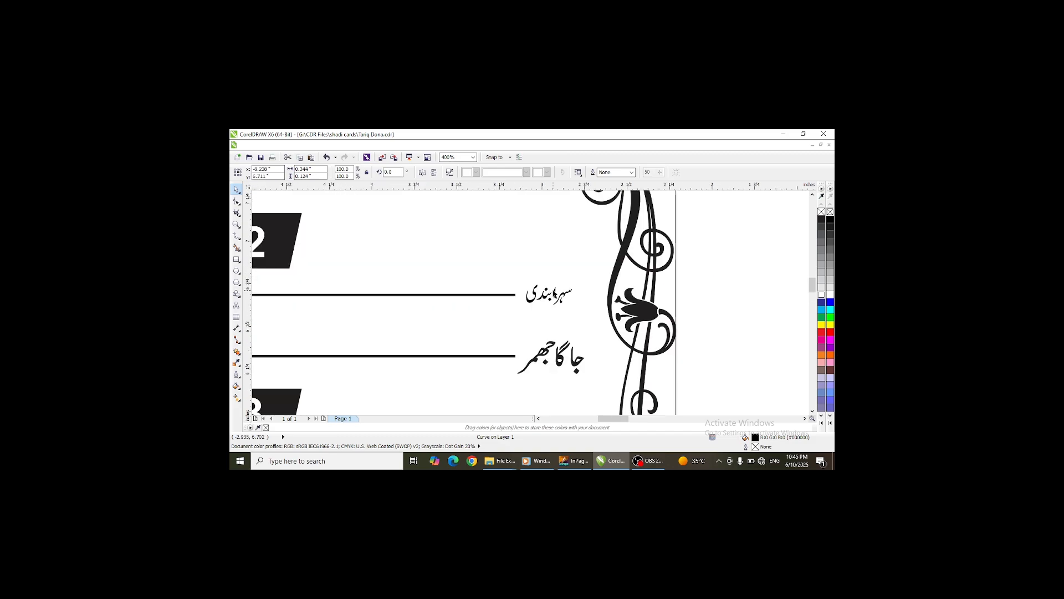
- Shorten the top line and enlarge the سہرابندی label beside it
{"action": "left_click", "coordinate": [515, 295]}
{"action": "left_click_drag", "start_coordinate": [519, 295], "coordinate": [432, 295]}
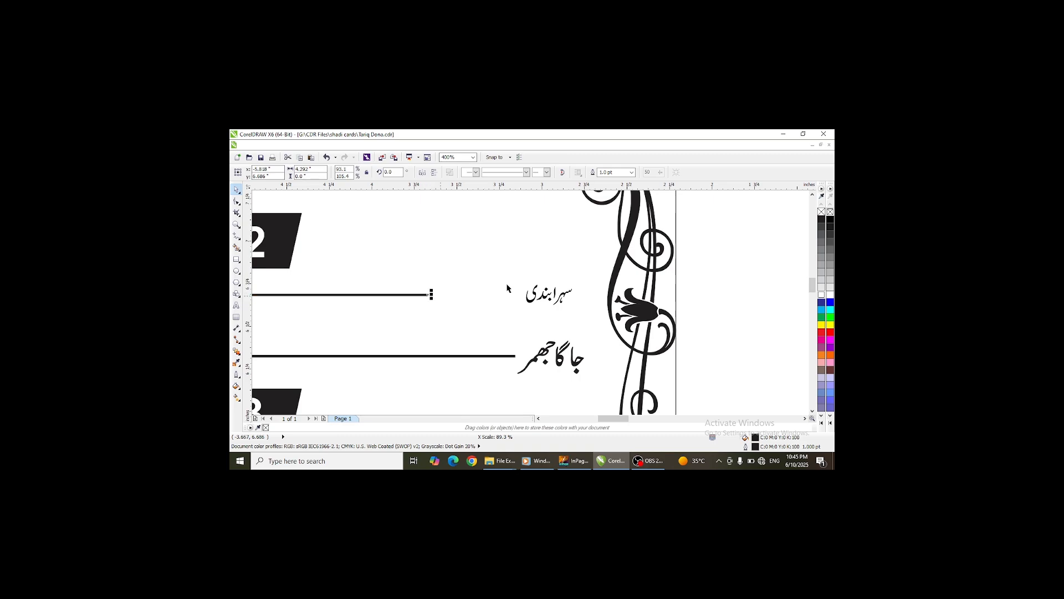
{"action": "left_click_drag", "start_coordinate": [549, 295], "coordinate": [546, 265]}
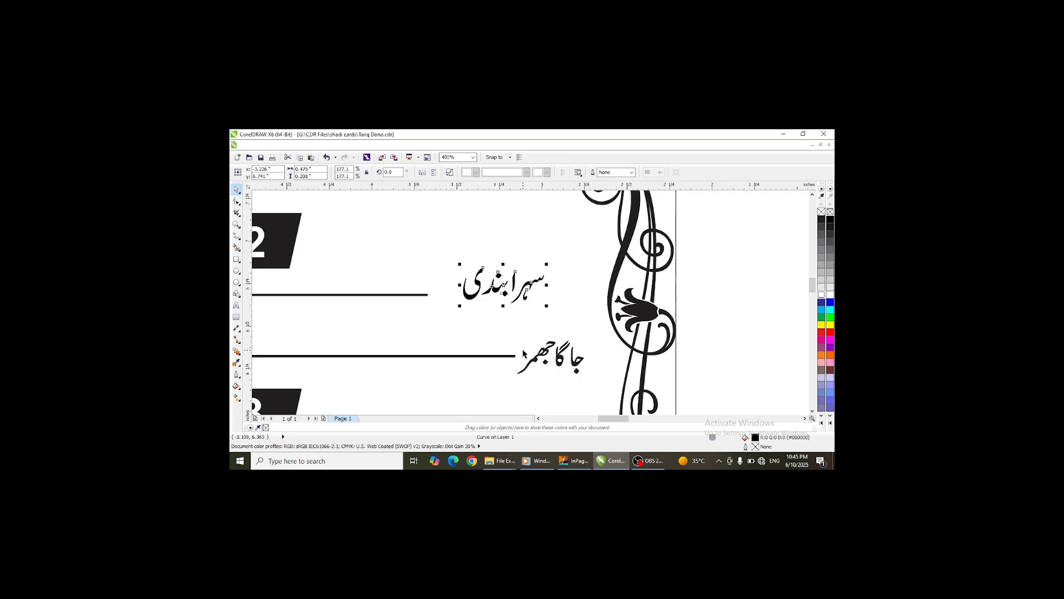
- Shorten the جاگا جھمر line and enlarge its label
{"action": "left_click", "coordinate": [515, 356]}
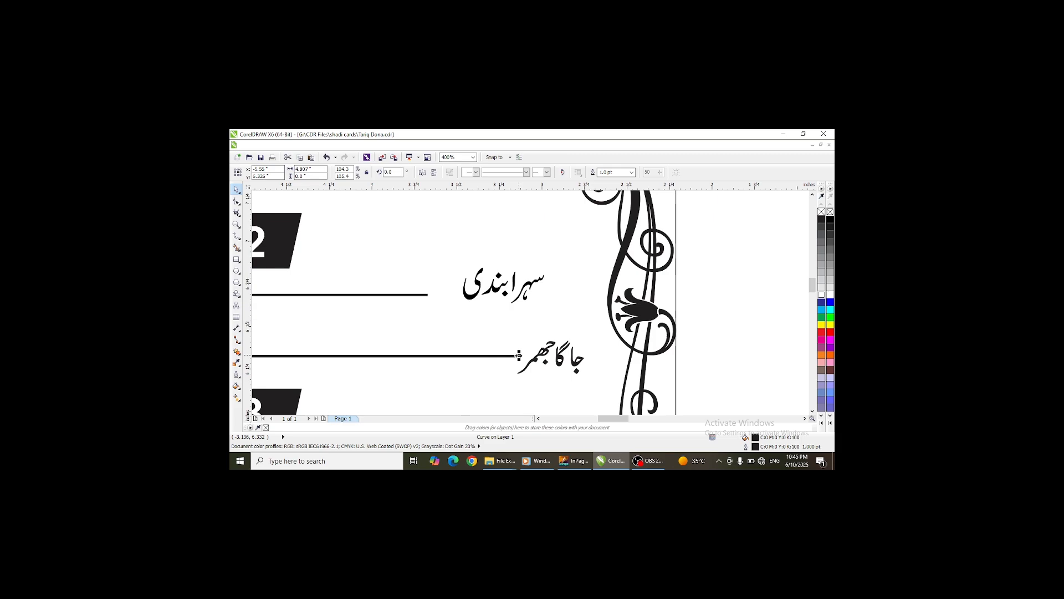
{"action": "left_click_drag", "start_coordinate": [518, 356], "coordinate": [428, 356]}
{"action": "left_click", "coordinate": [540, 353]}
{"action": "left_click_drag", "start_coordinate": [539, 353], "coordinate": [538, 328]}
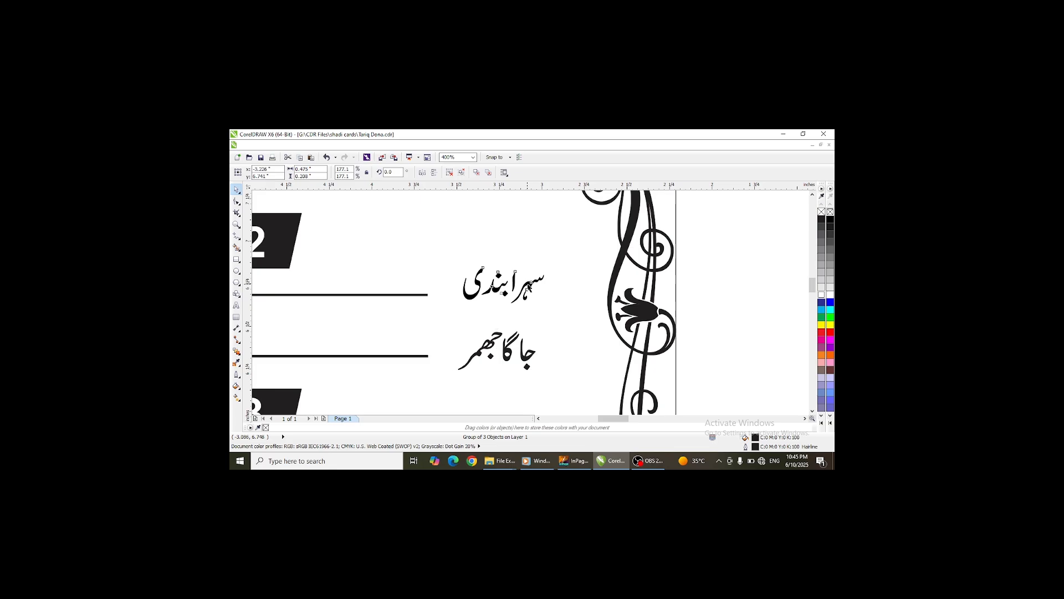
- Enlarge the سہرابندی label a little more
{"action": "left_click", "coordinate": [529, 286]}
{"action": "left_click_drag", "start_coordinate": [548, 264], "coordinate": [556, 260]}
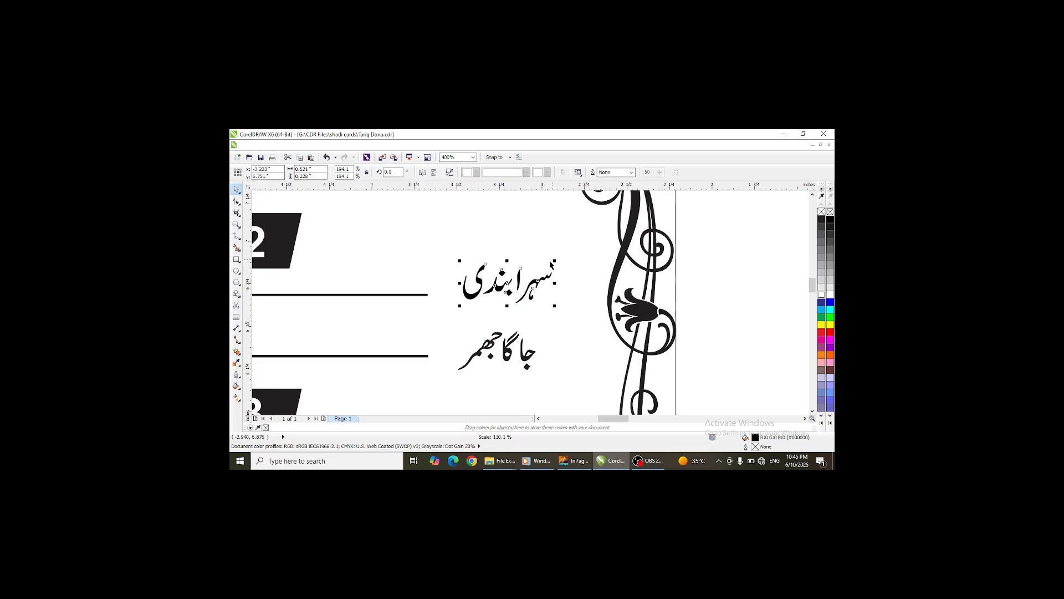
{"action": "scroll", "coordinate": [556, 261], "scroll_direction": "down", "scroll_amount": 2}
{"action": "scroll", "coordinate": [324, 274], "scroll_direction": "up", "scroll_amount": 3}
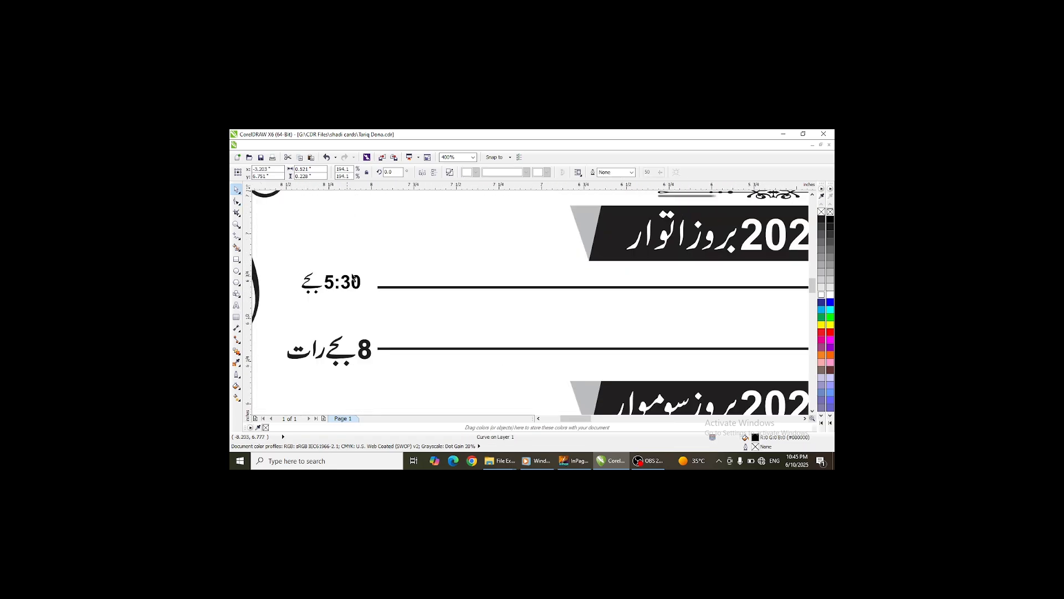
- Enlarge the 5:30 time label and shorten the line beside it
{"action": "left_click", "coordinate": [394, 288]}
{"action": "left_click_drag", "start_coordinate": [378, 287], "coordinate": [402, 257]}
{"action": "left_click", "coordinate": [360, 279]}
- Enlarge the 8 بجے رات time label and shorten the line beside it
{"action": "left_click", "coordinate": [416, 348]}
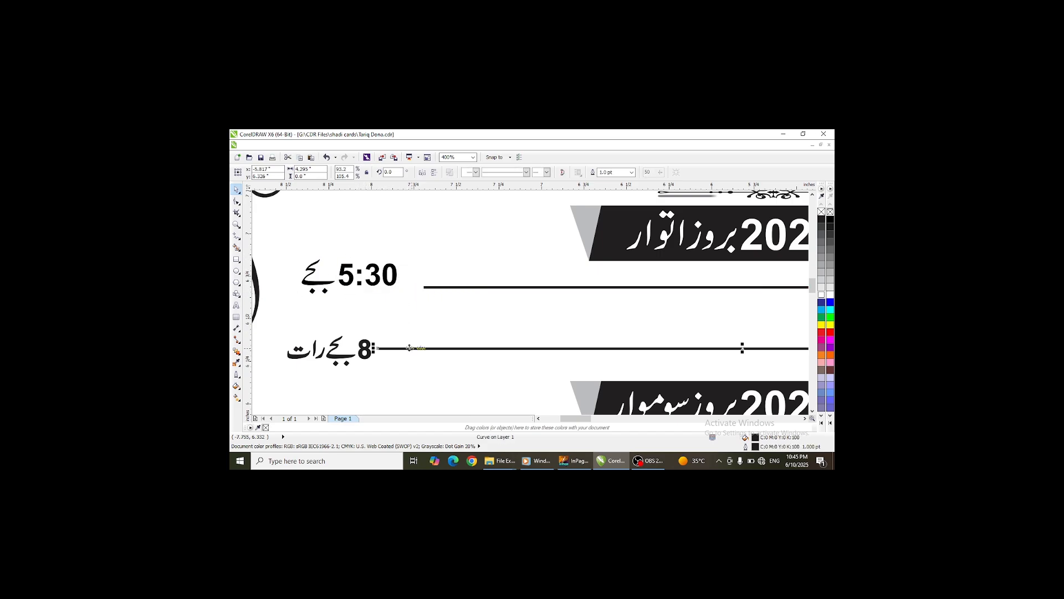
{"action": "left_click_drag", "start_coordinate": [377, 349], "coordinate": [395, 325]}
{"action": "left_click", "coordinate": [368, 349]}
- Nudge the دعوت ولیمہ heading upward
{"action": "scroll", "coordinate": [385, 307], "scroll_direction": "down", "scroll_amount": 2}
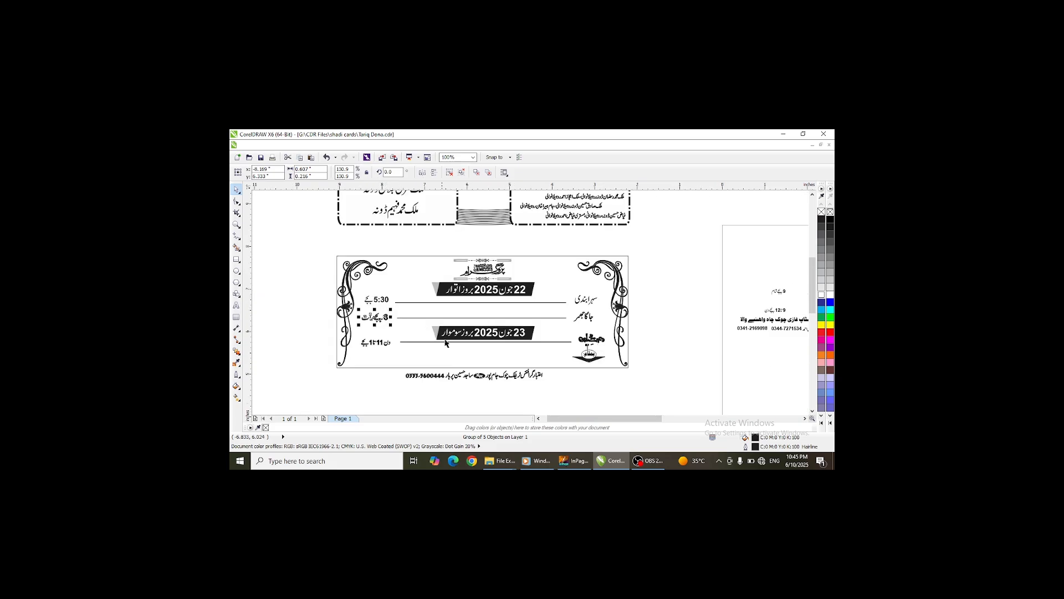
{"action": "scroll", "coordinate": [551, 342], "scroll_direction": "up", "scroll_amount": 1}
{"action": "scroll", "coordinate": [559, 322], "scroll_direction": "down", "scroll_amount": 1}
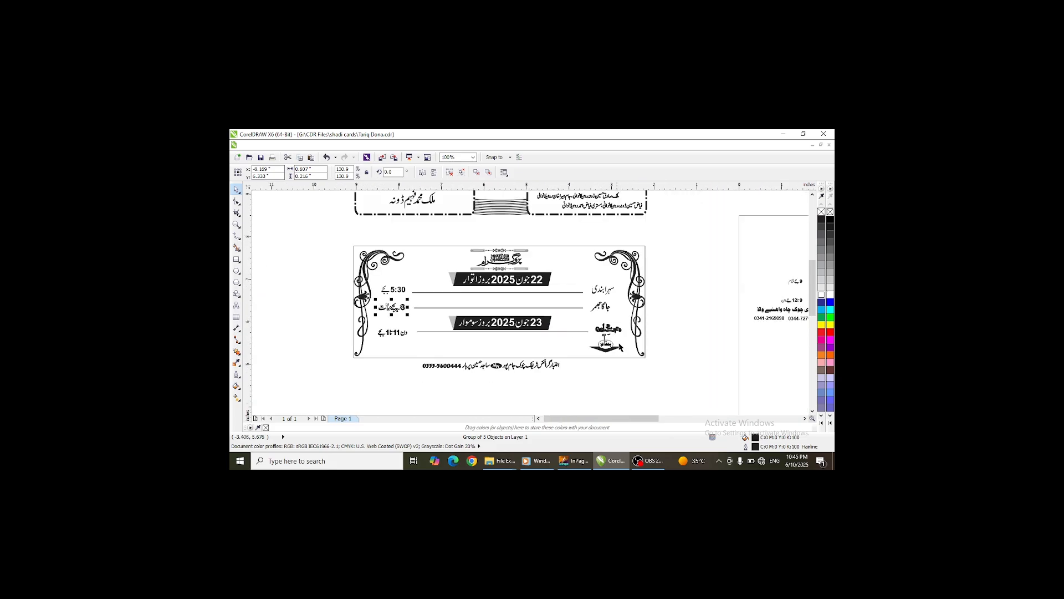
{"action": "scroll", "coordinate": [619, 335], "scroll_direction": "up", "scroll_amount": 2}
{"action": "scroll", "coordinate": [620, 330], "scroll_direction": "up", "scroll_amount": 1}
{"action": "left_click", "coordinate": [602, 318]}
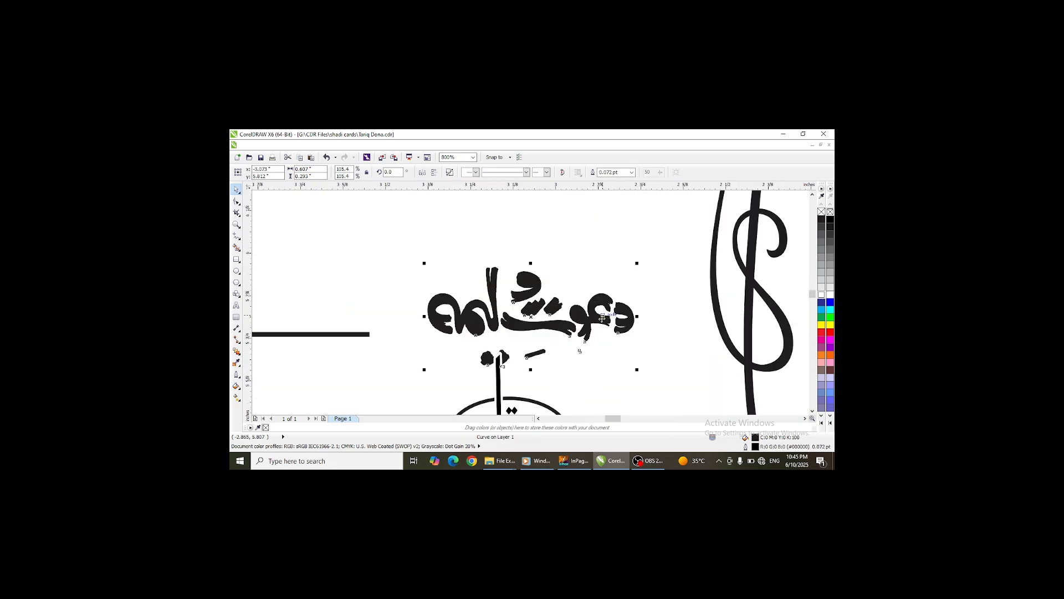
{"action": "key", "text": "Up"}
{"action": "key", "text": "Up"}
{"action": "key", "text": "Up"}
- Shrink the venue icon group below the heading
{"action": "scroll", "coordinate": [602, 318], "scroll_direction": "down", "scroll_amount": 2}
{"action": "left_click", "coordinate": [590, 348]}
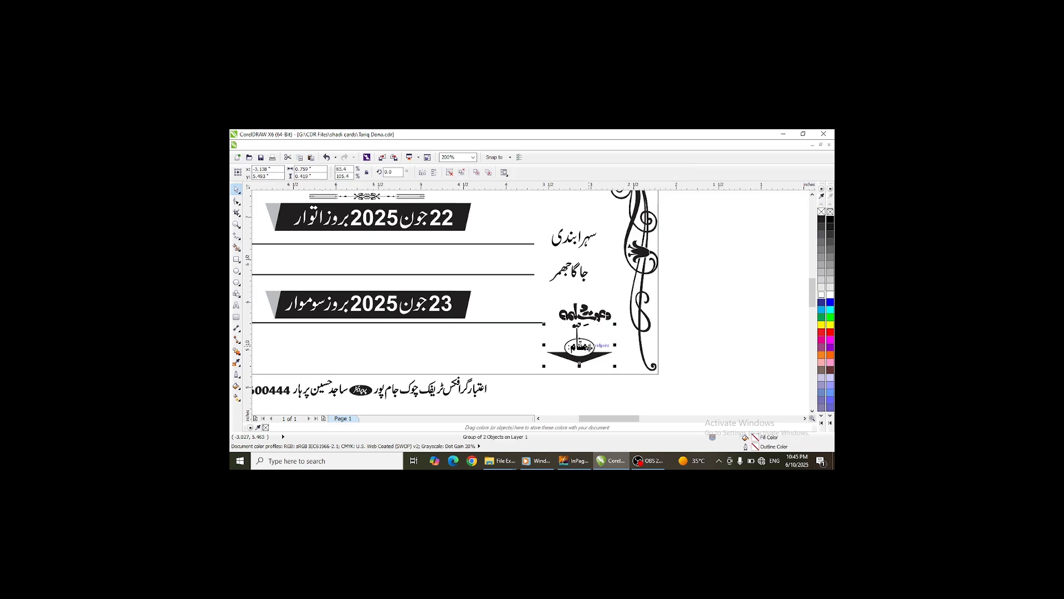
{"action": "left_click_drag", "start_coordinate": [544, 325], "coordinate": [559, 332]}
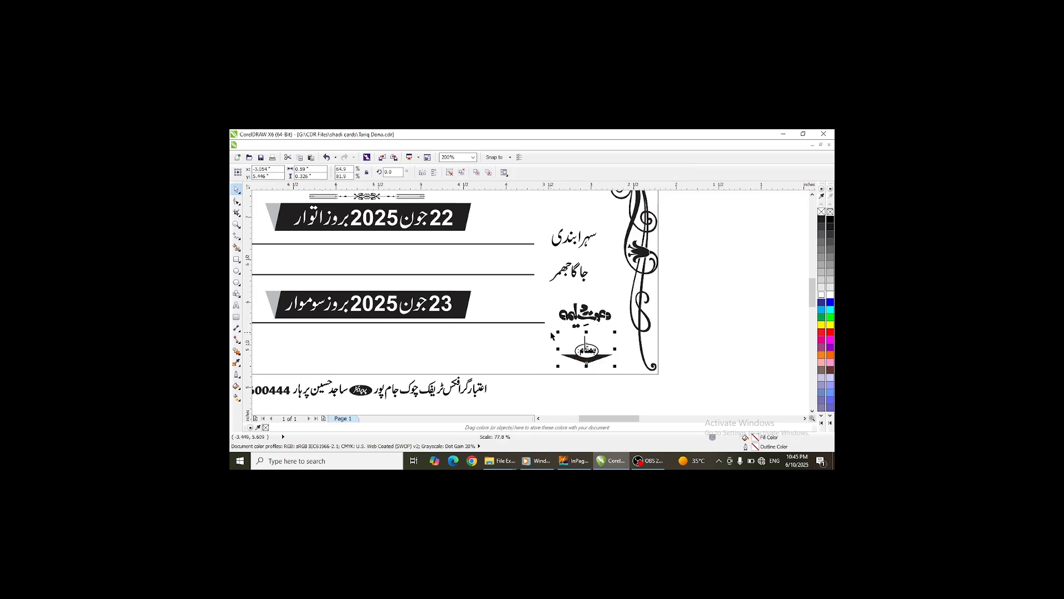
- Move the venue address line from the side page onto the card's bottom row
{"action": "scroll", "coordinate": [568, 332], "scroll_direction": "down", "scroll_amount": 2}
{"action": "left_click", "coordinate": [666, 325]}
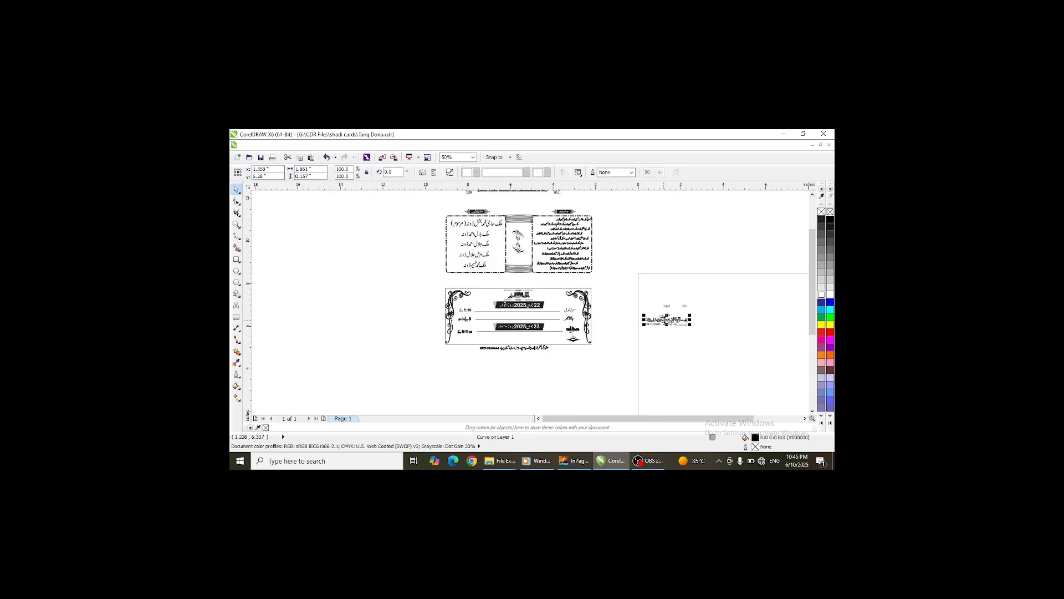
{"action": "left_click_drag", "start_coordinate": [665, 324], "coordinate": [535, 341]}
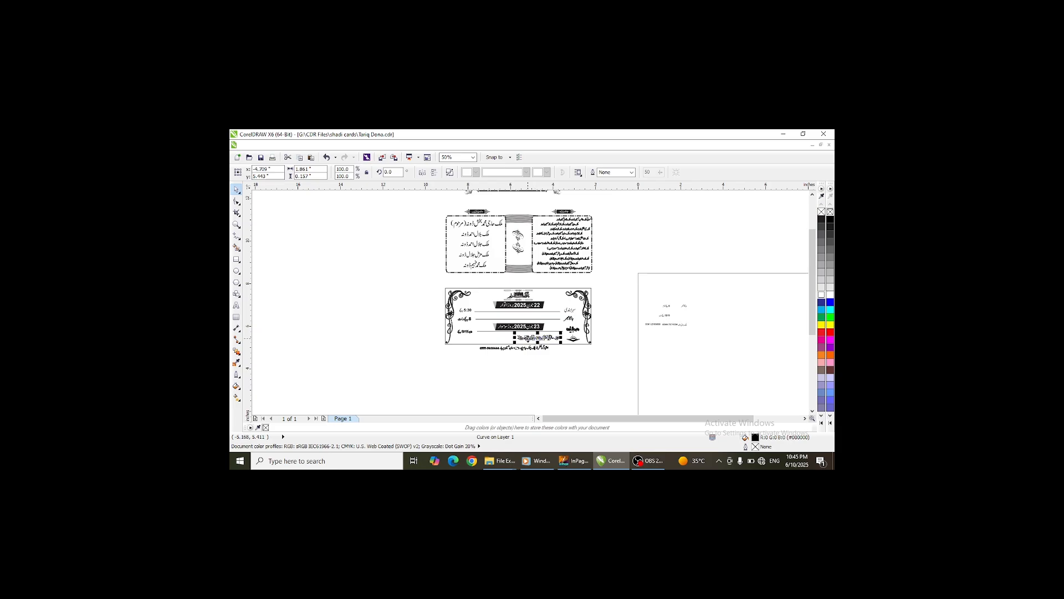
- Enlarge the venue address line across the bottom row of the card
{"action": "scroll", "coordinate": [518, 332], "scroll_direction": "up", "scroll_amount": 3}
{"action": "left_click_drag", "start_coordinate": [449, 316], "coordinate": [296, 308]}
{"action": "scroll", "coordinate": [703, 360], "scroll_direction": "down", "scroll_amount": 1}
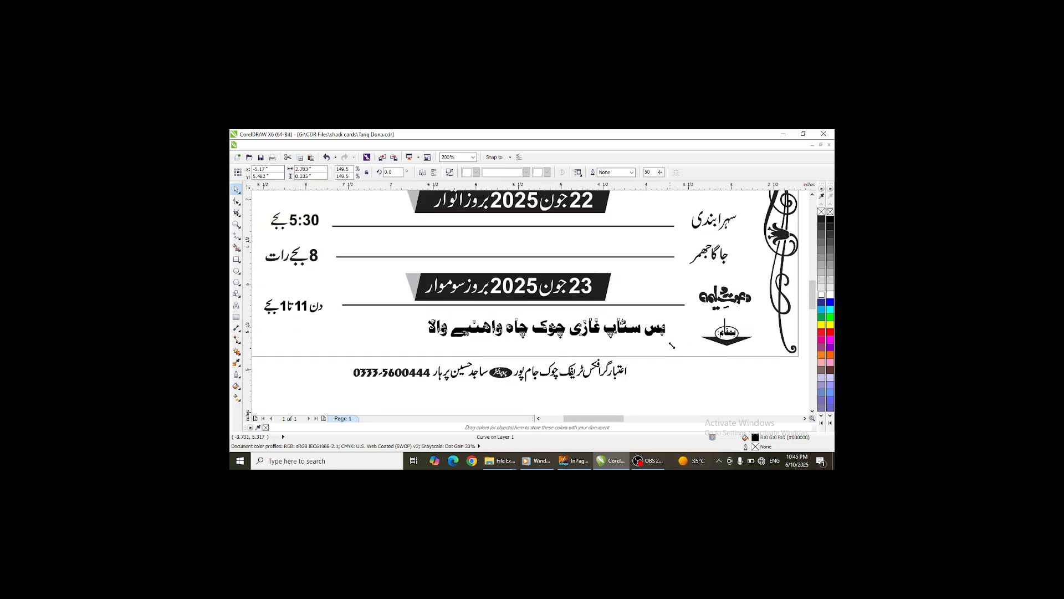
- Select the venue address line and nudge it slightly down and right within the card's bottom row
{"action": "left_click_drag", "start_coordinate": [672, 342], "coordinate": [691, 362]}
{"action": "key", "text": "Down"}
{"action": "key", "text": "Down"}
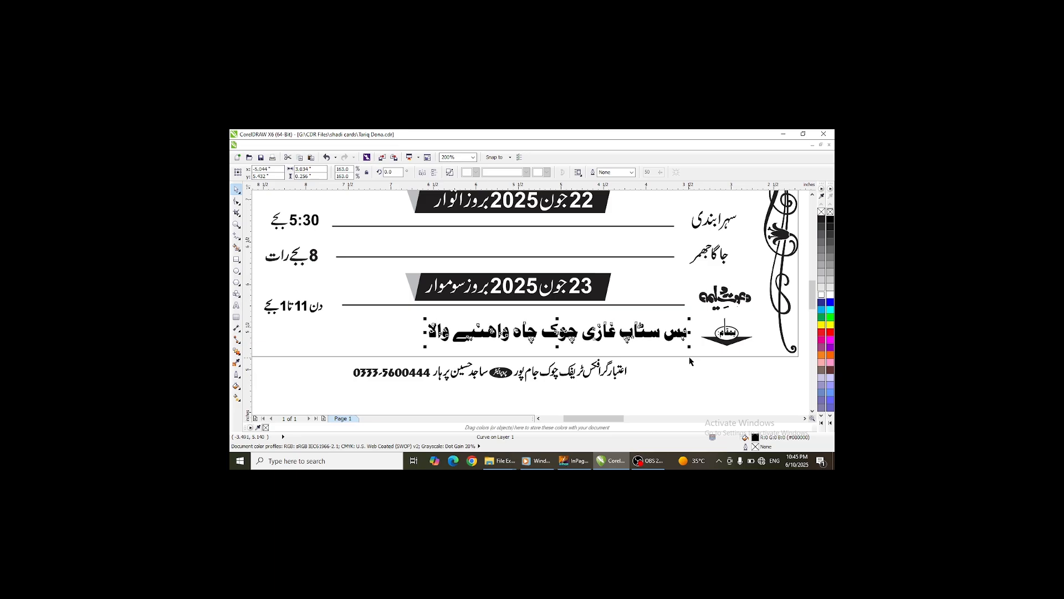
{"action": "key", "text": "Right"}
{"action": "key", "text": "Right"}
{"action": "key", "text": "Down"}
{"action": "key", "text": "Down"}
- Move the contact phone numbers line from the side page onto the card's bottom-left corner
{"action": "scroll", "coordinate": [486, 327], "scroll_direction": "down", "scroll_amount": 2}
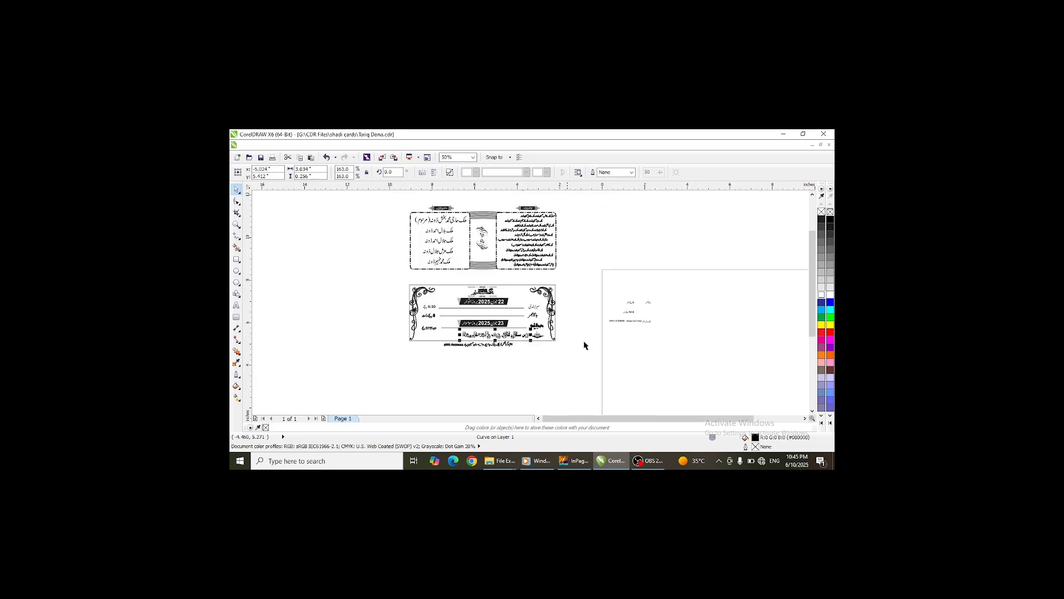
{"action": "left_click", "coordinate": [659, 333]}
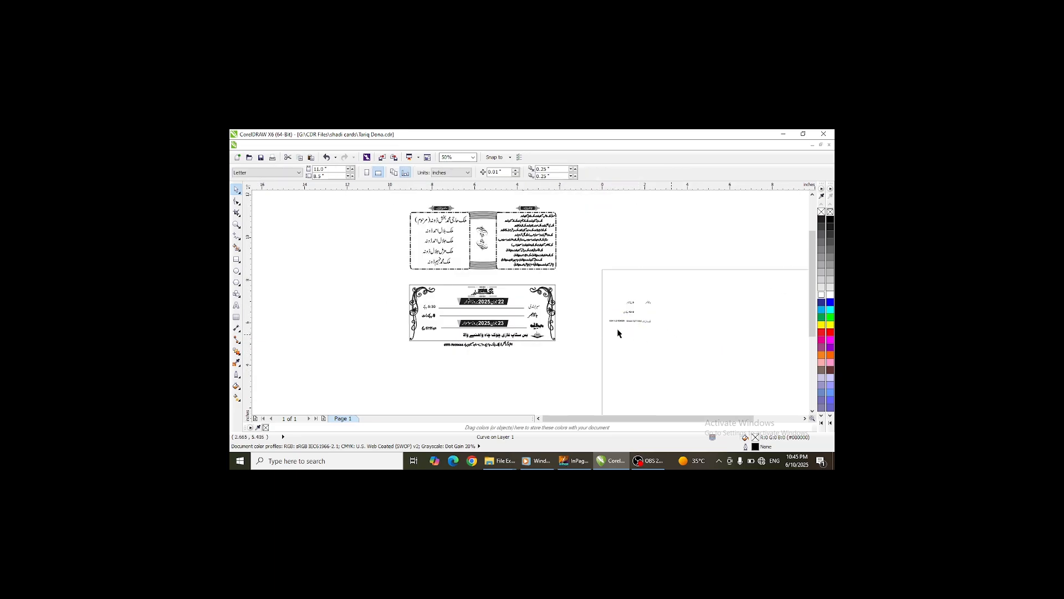
{"action": "left_click_drag", "start_coordinate": [660, 313], "coordinate": [435, 336]}
- Enlarge the contact phone numbers line to about 330% in the bottom-left corner
{"action": "scroll", "coordinate": [435, 336], "scroll_direction": "up", "scroll_amount": 4}
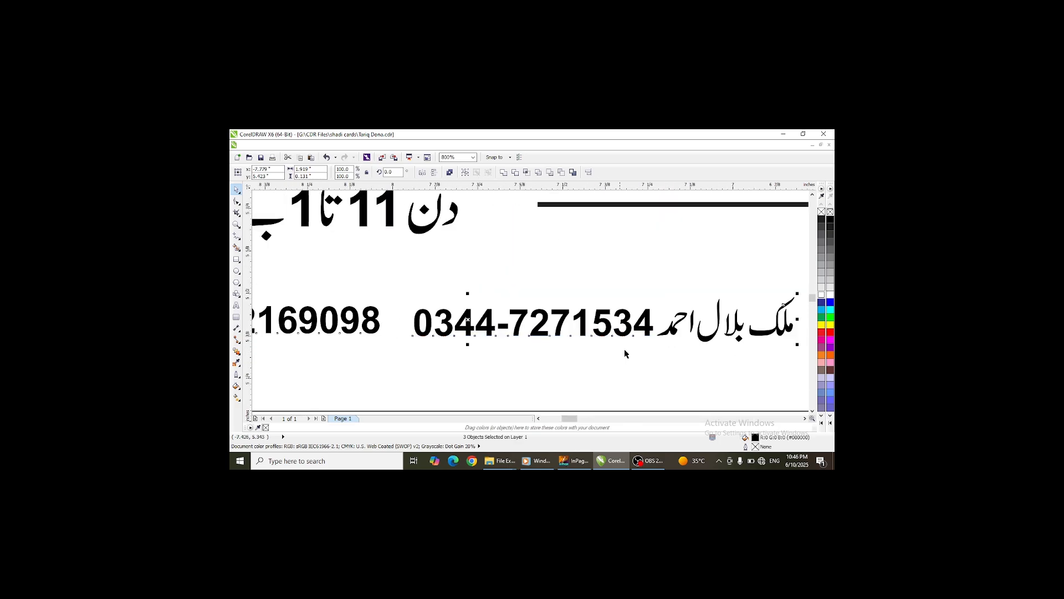
{"action": "scroll", "coordinate": [559, 374], "scroll_direction": "down", "scroll_amount": 2}
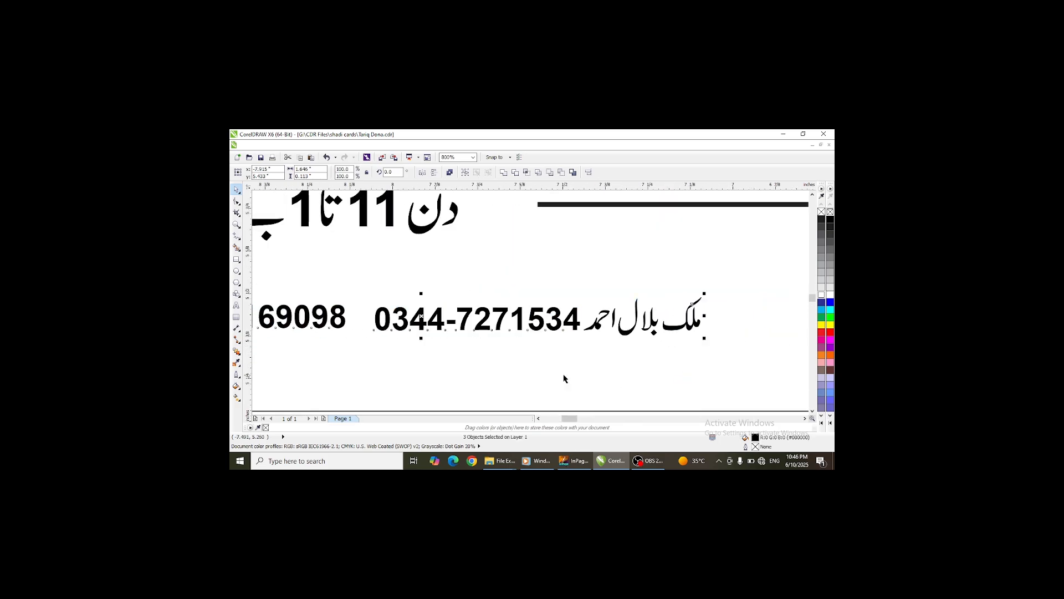
{"action": "left_click_drag", "start_coordinate": [551, 361], "coordinate": [622, 372]}
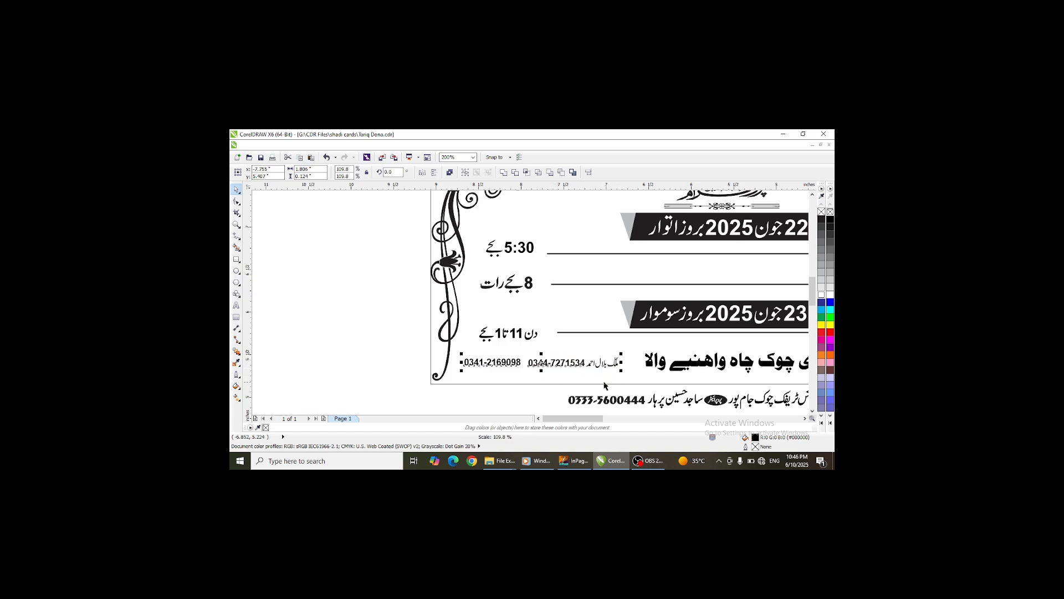
- Set the outline width of the contact numbers line to 0
{"action": "key", "text": "F12"}
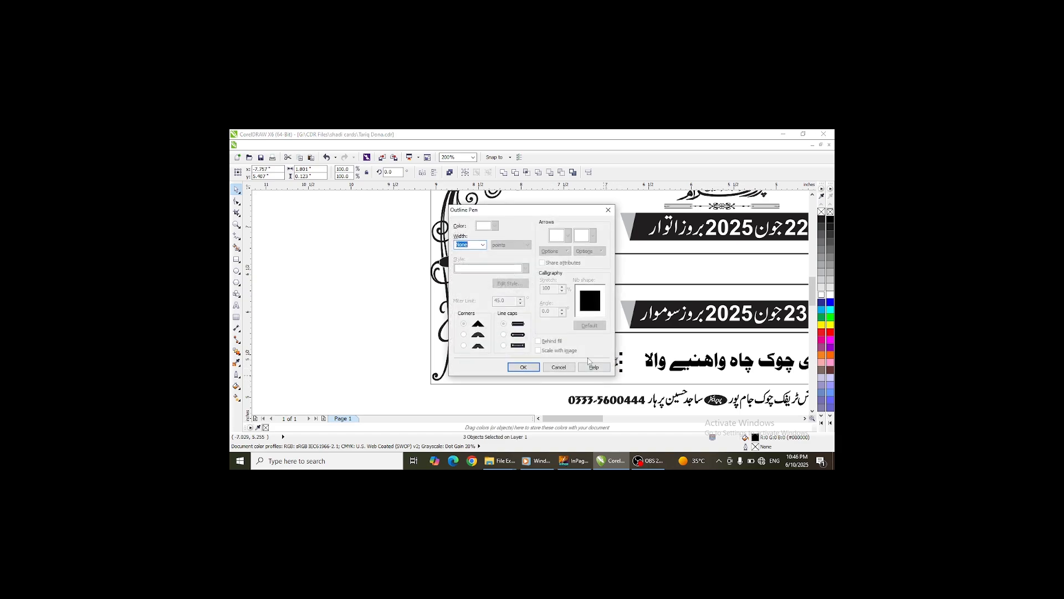
{"action": "type", "text": "0.001"}
{"action": "key", "text": "Return"}
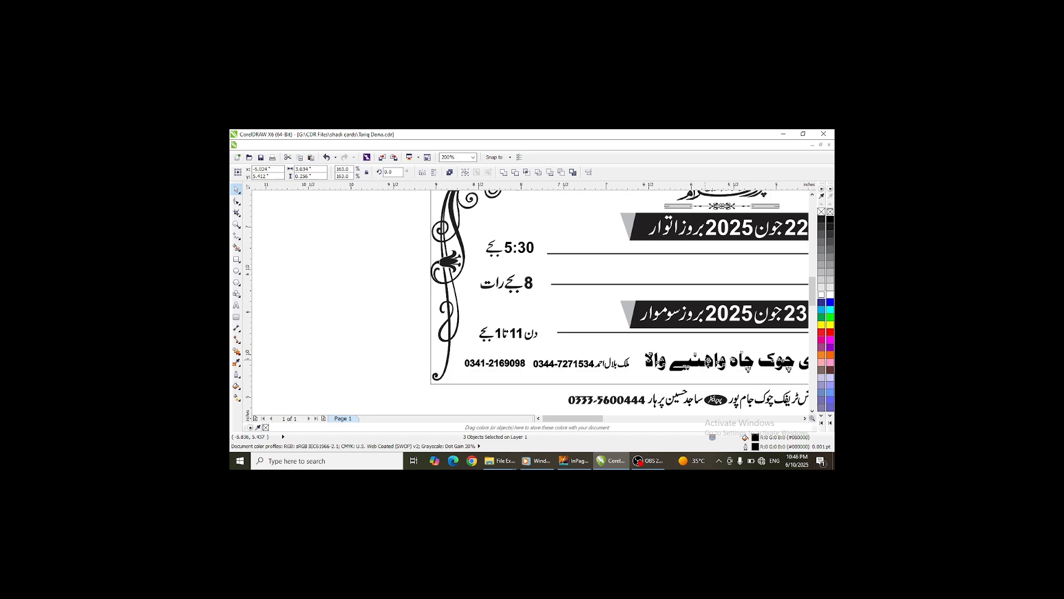
- Set the outline width of the venue address line to 0
{"action": "left_click", "coordinate": [719, 359]}
{"action": "key", "text": "F12"}
{"action": "type", "text": "0.001"}
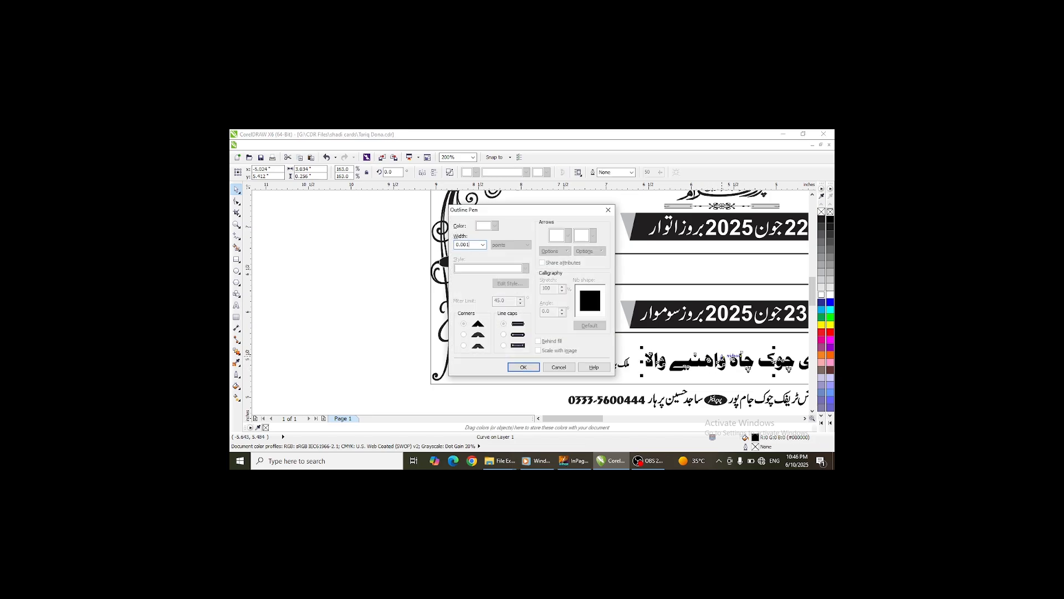
{"action": "key", "text": "Return"}
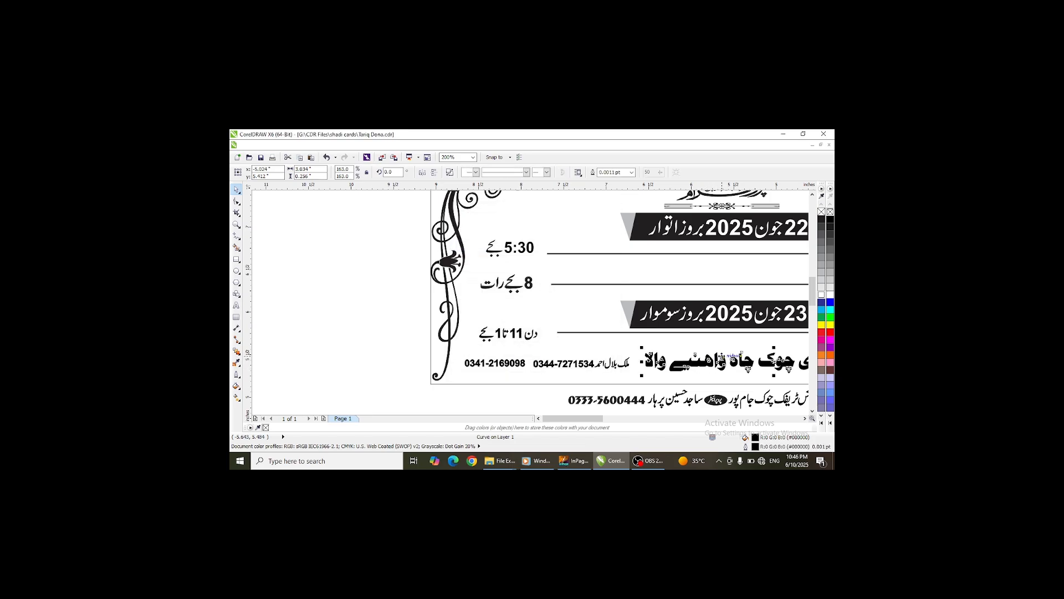
- Select the سہرا بندی label and the 5:30 time, and set their outline width to 0.001
{"action": "scroll", "coordinate": [563, 376], "scroll_direction": "down", "scroll_amount": 3}
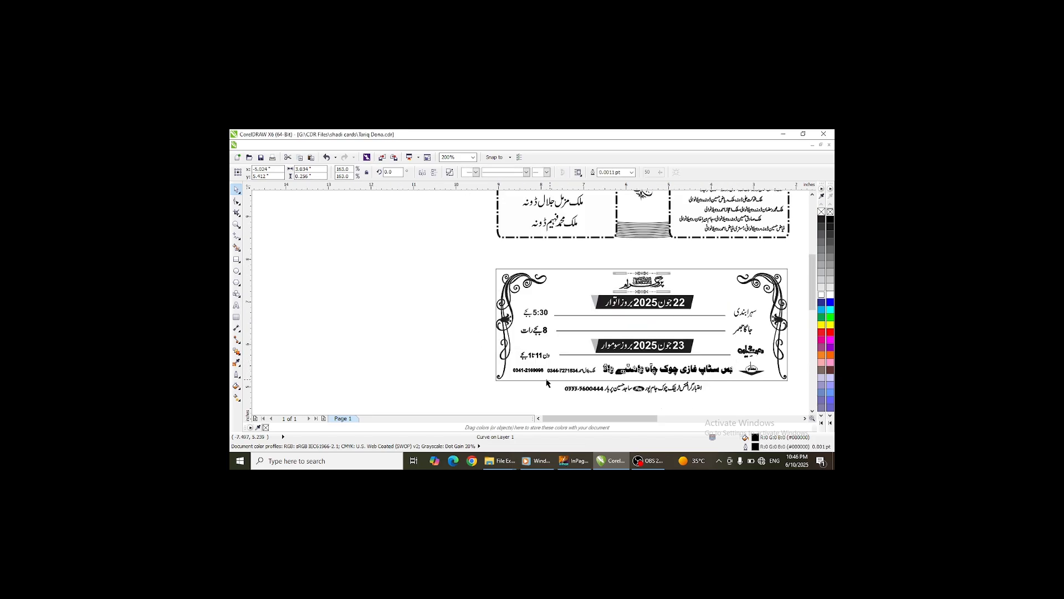
{"action": "left_click", "coordinate": [749, 313]}
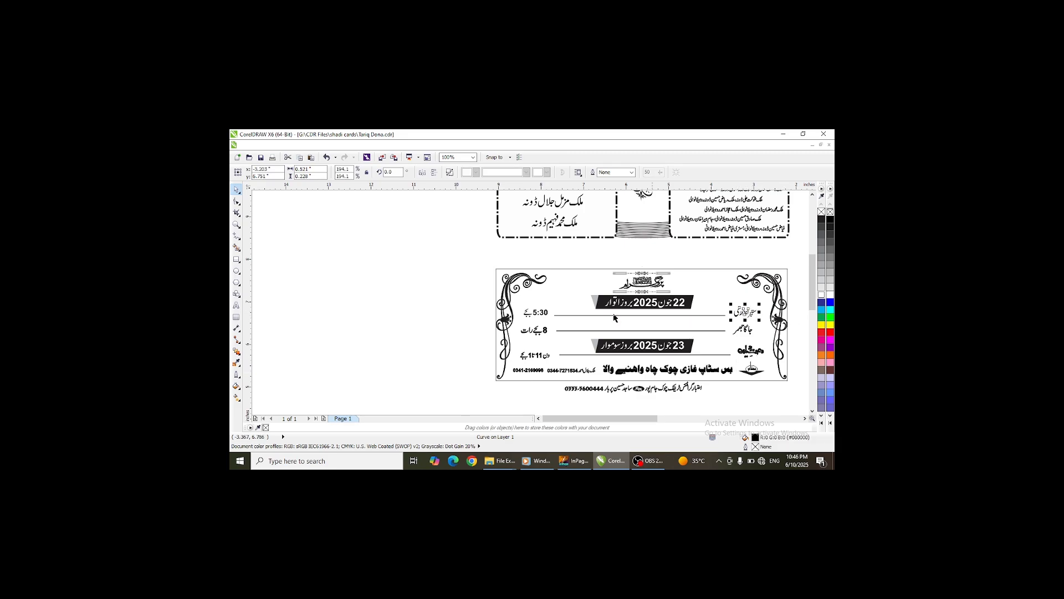
{"action": "left_click", "coordinate": [547, 314], "text": "shift"}
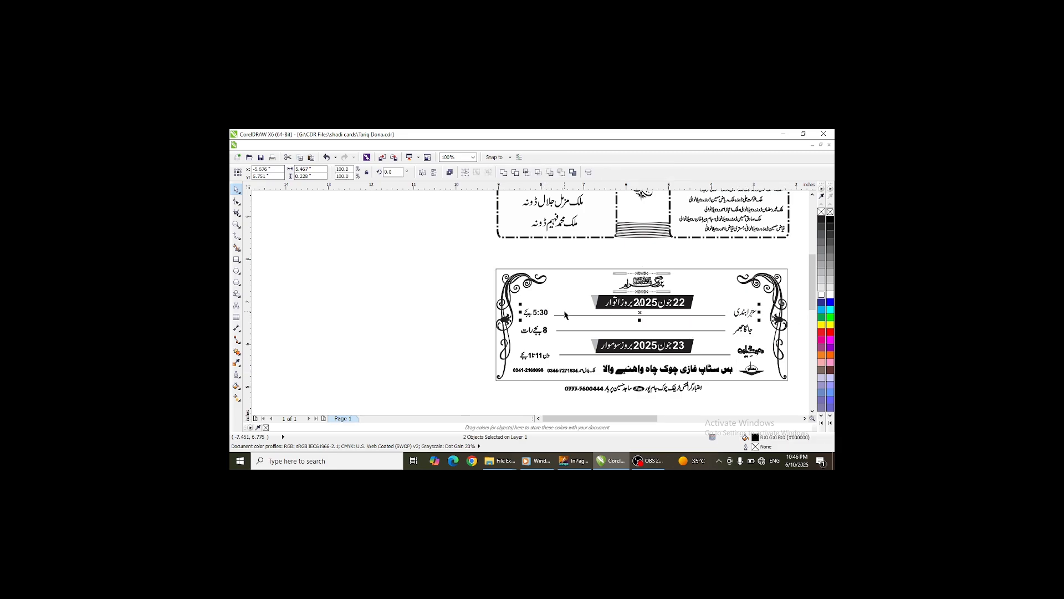
{"action": "key", "text": "F12"}
{"action": "type", "text": "0."}
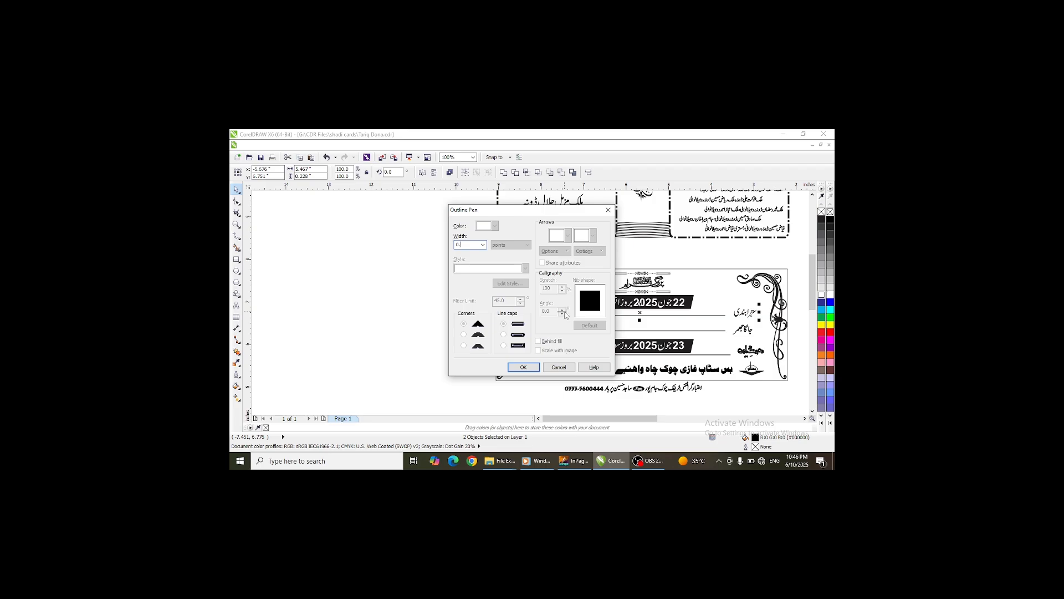
{"action": "type", "text": "001"}
{"action": "key", "text": "Return"}
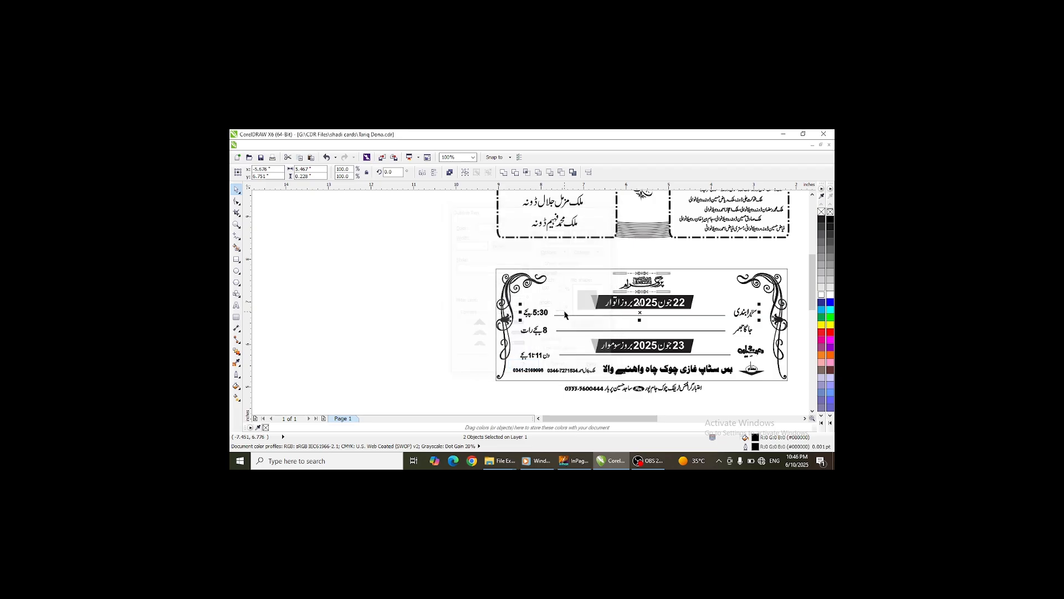
- Select the names list in the card's left panel and set its outline width to 0
{"action": "scroll", "coordinate": [361, 301], "scroll_direction": "down", "scroll_amount": 3}
{"action": "scroll", "coordinate": [450, 289], "scroll_direction": "up", "scroll_amount": 3}
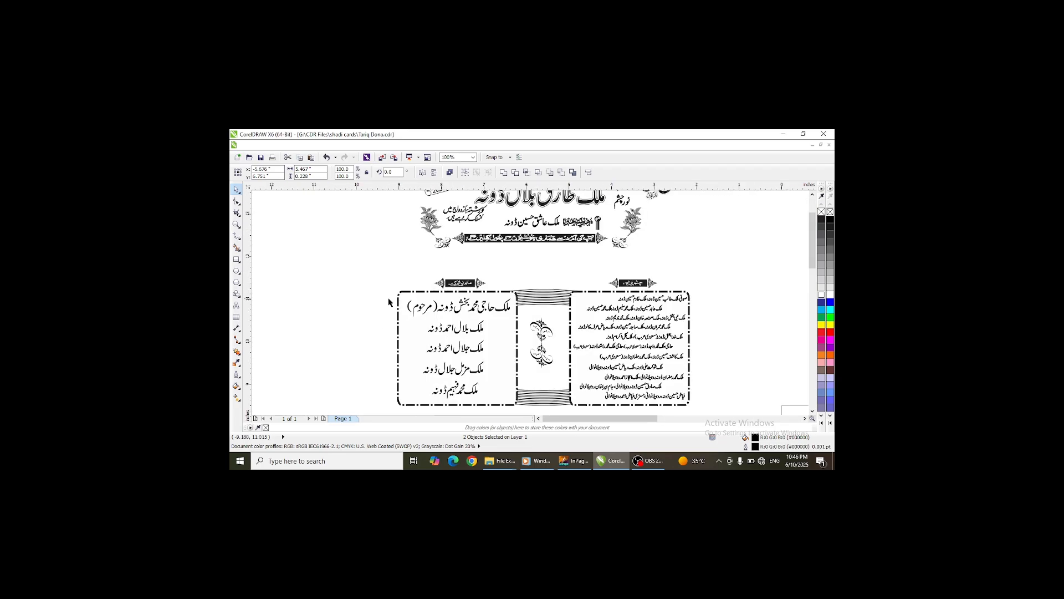
{"action": "left_click_drag", "start_coordinate": [366, 292], "coordinate": [509, 405]}
{"action": "key", "text": "F12"}
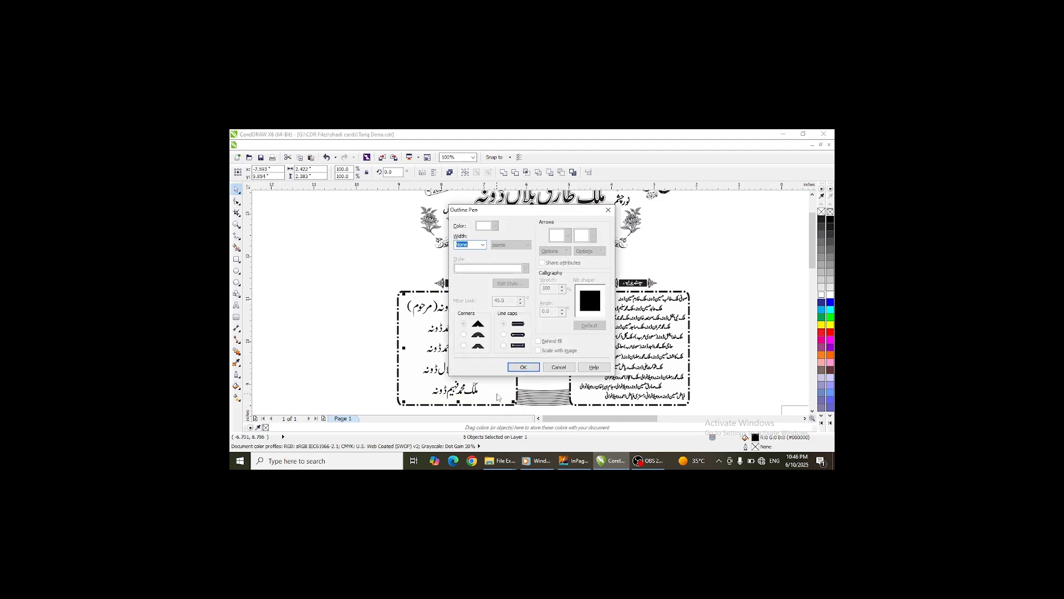
{"action": "type", "text": "0.001"}
{"action": "key", "text": "Return"}
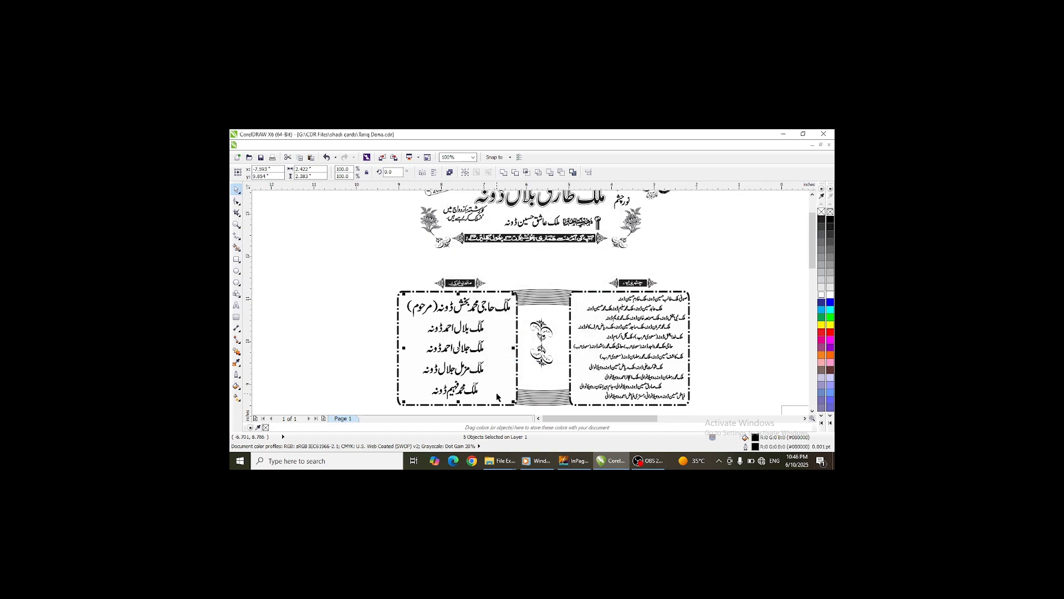
- Edit the day number on the calendar ornament in the card's header to 23
{"action": "scroll", "coordinate": [592, 377], "scroll_direction": "down", "scroll_amount": 2}
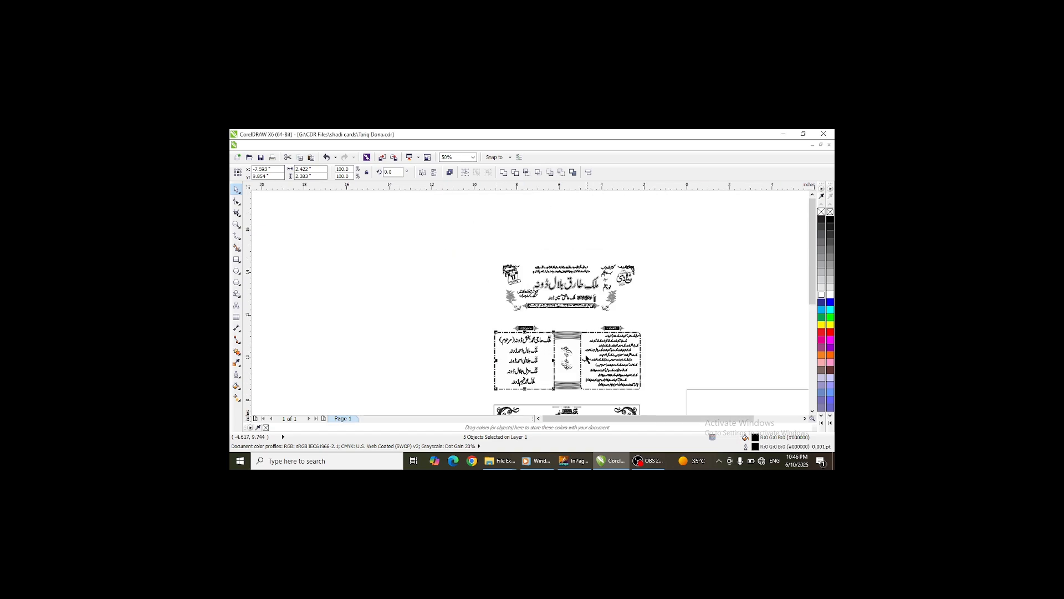
{"action": "scroll", "coordinate": [519, 276], "scroll_direction": "up", "scroll_amount": 5}
{"action": "left_click", "coordinate": [520, 276]}
{"action": "scroll", "coordinate": [519, 276], "scroll_direction": "down", "scroll_amount": 3}
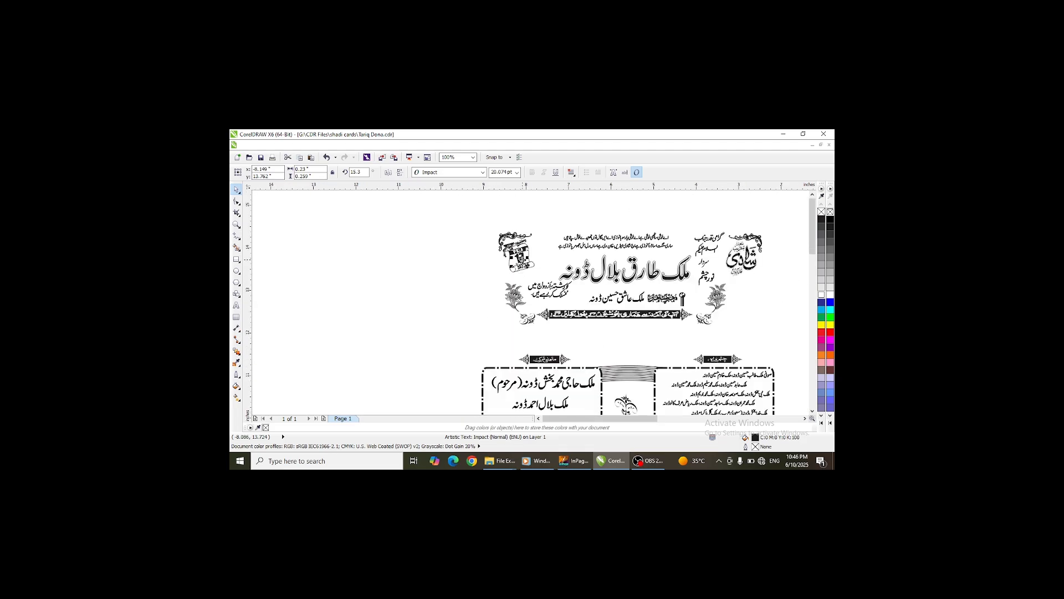
{"action": "scroll", "coordinate": [522, 256], "scroll_direction": "down", "scroll_amount": 1}
{"action": "scroll", "coordinate": [522, 256], "scroll_direction": "up", "scroll_amount": 4}
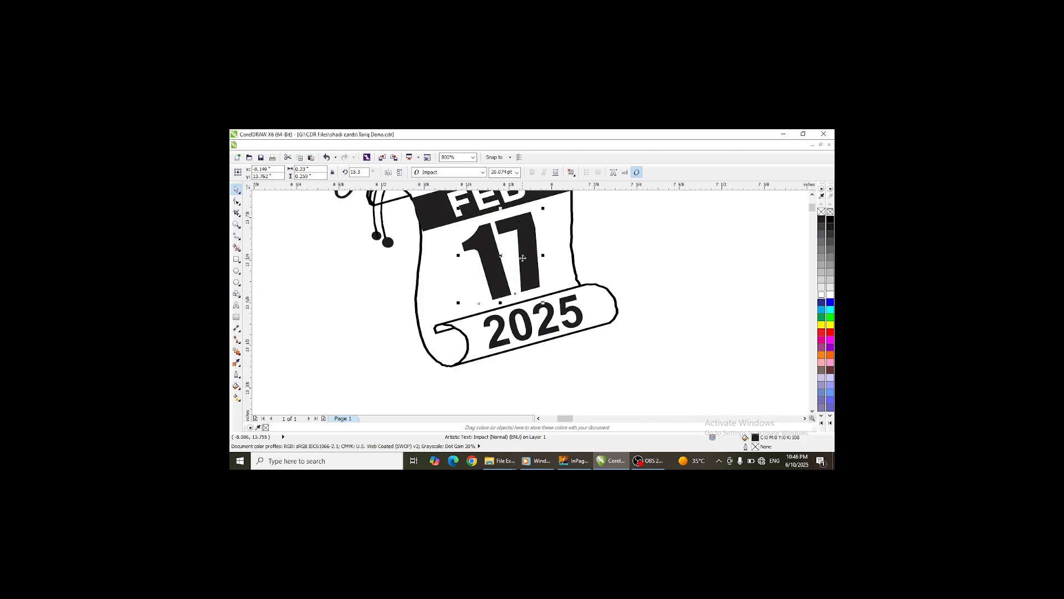
{"action": "left_click", "coordinate": [522, 256]}
{"action": "left_click_drag", "start_coordinate": [531, 248], "coordinate": [482, 255]}
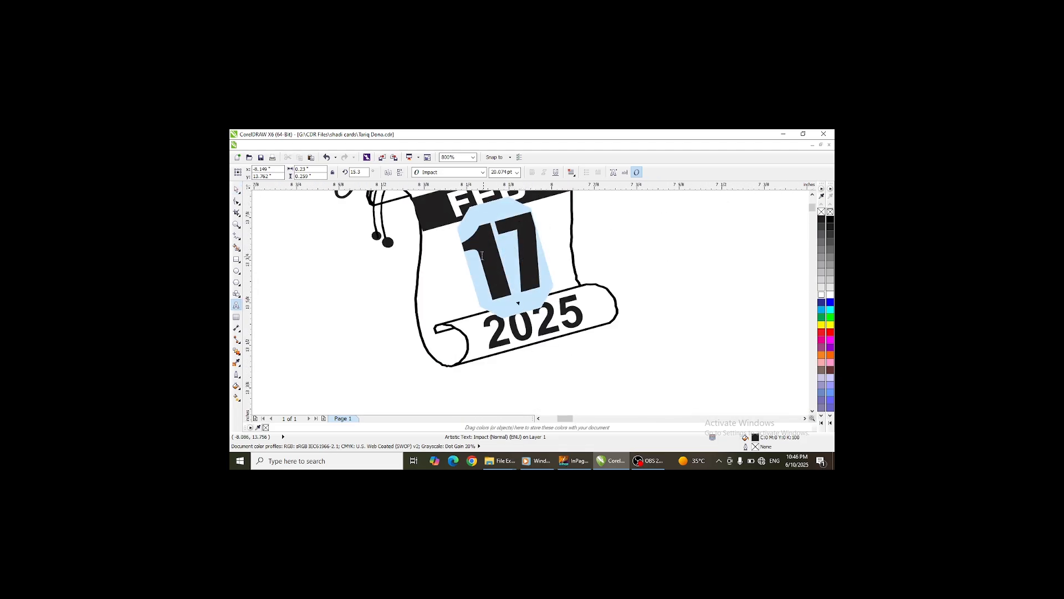
{"action": "type", "text": "23"}
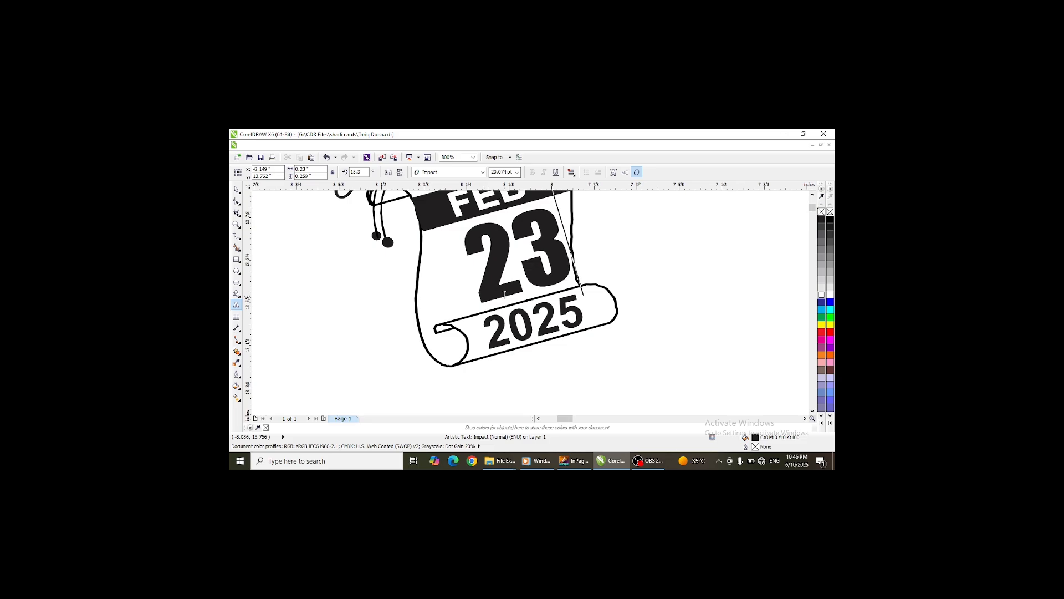
- Nudge the 23 day number slightly left on the calendar ornament
{"action": "scroll", "coordinate": [511, 238], "scroll_direction": "down", "scroll_amount": 1}
{"action": "key", "text": "ctrl+space"}
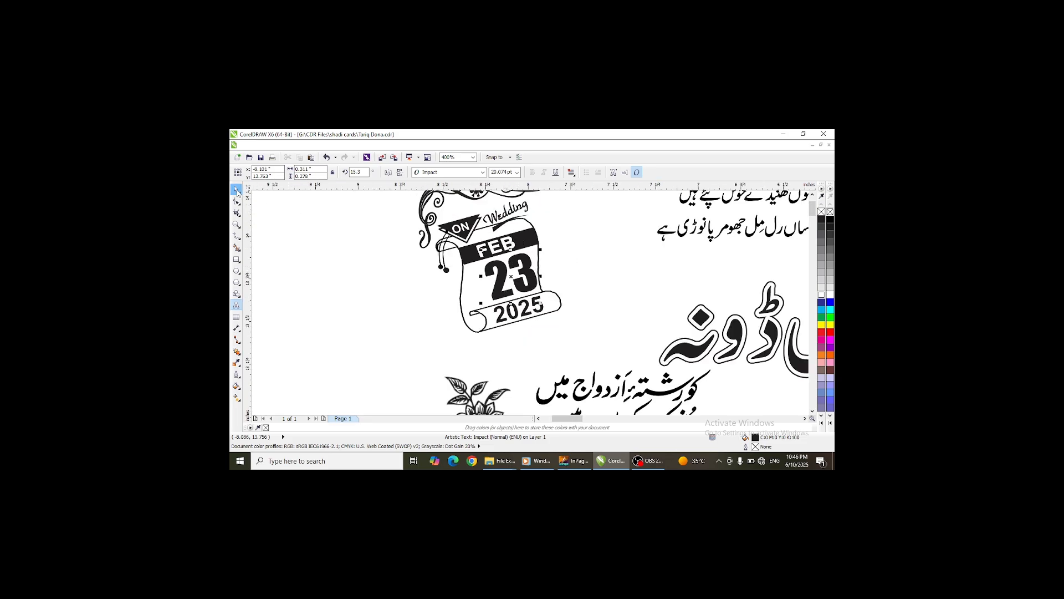
{"action": "left_click_drag", "start_coordinate": [511, 275], "coordinate": [504, 278]}
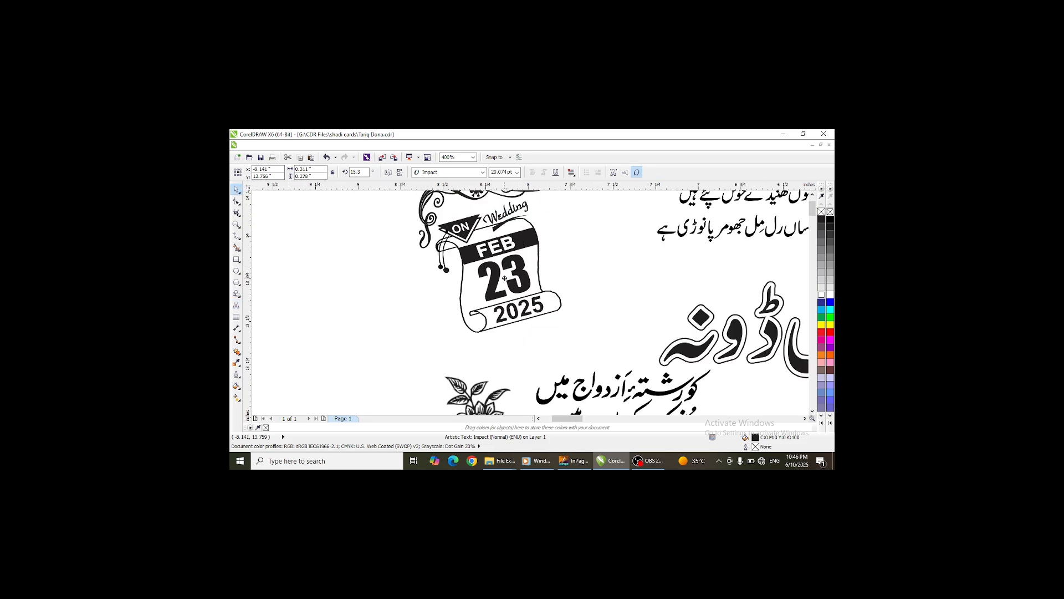
- Change the calendar ornament's month text to JUNE
{"action": "left_click", "coordinate": [505, 244]}
{"action": "scroll", "coordinate": [506, 243], "scroll_direction": "up", "scroll_amount": 2}
{"action": "double_click", "coordinate": [505, 244]}
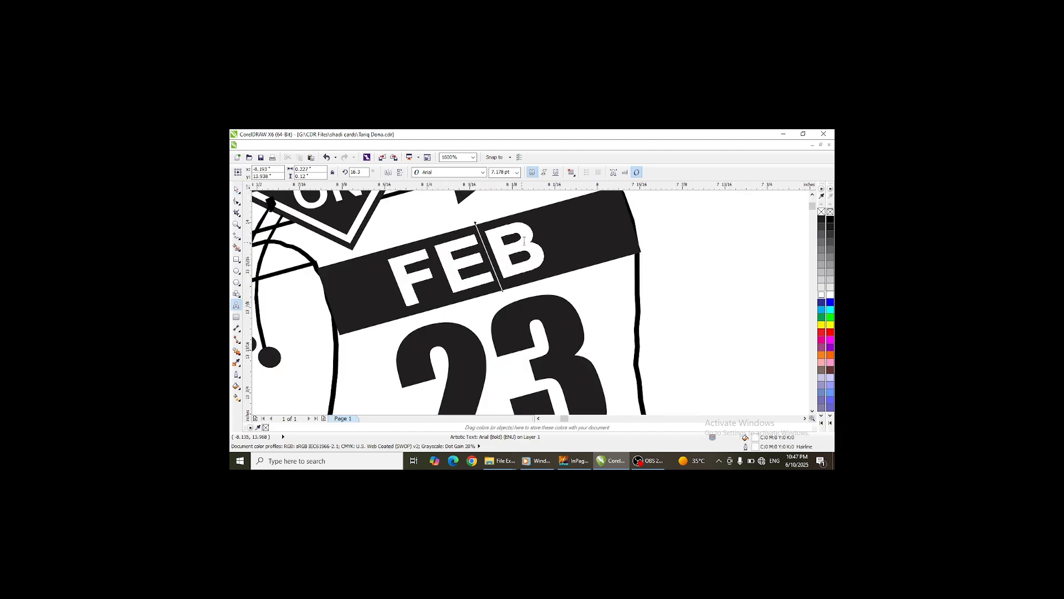
{"action": "left_click_drag", "start_coordinate": [533, 239], "coordinate": [399, 264]}
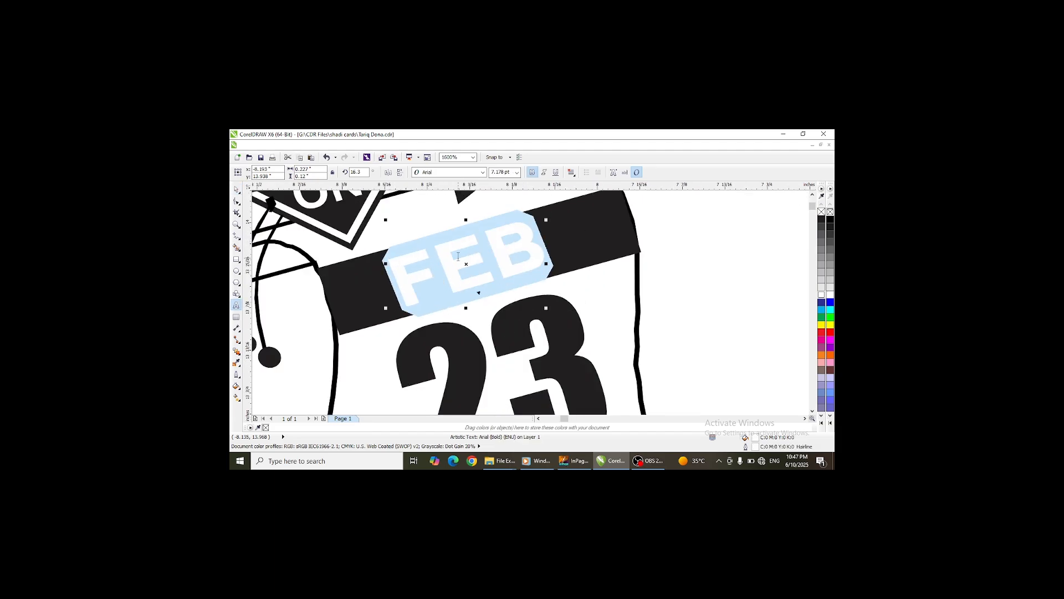
{"action": "type", "text": "JUN"}
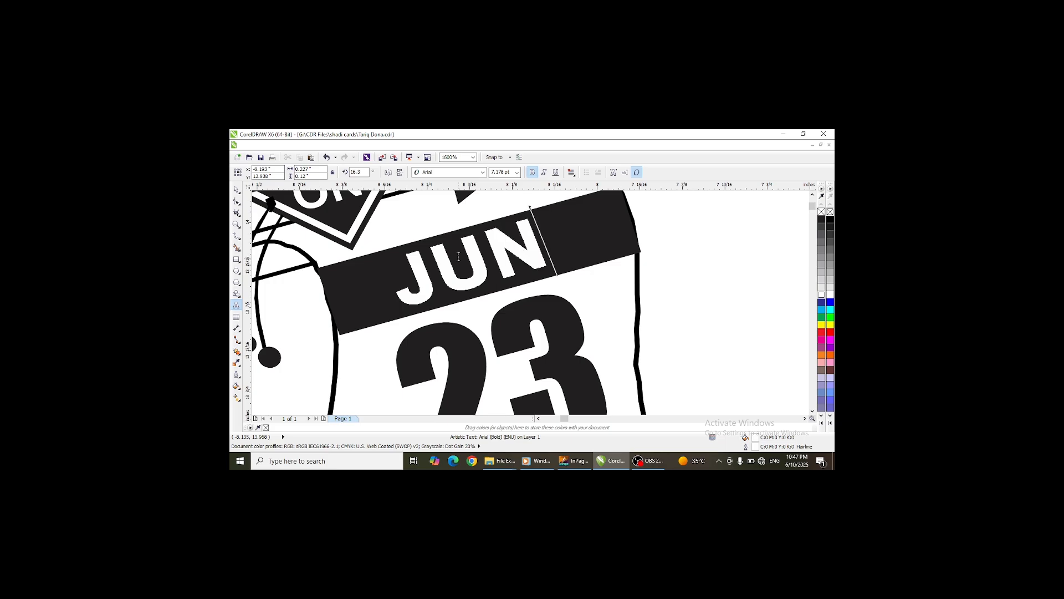
{"action": "type", "text": "E"}
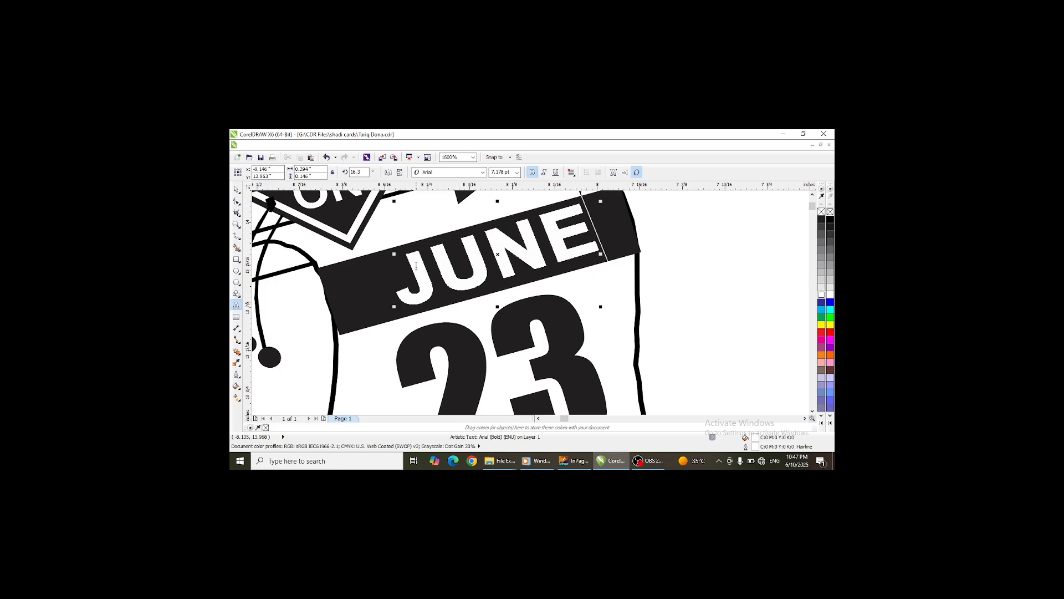
{"action": "scroll", "coordinate": [416, 273], "scroll_direction": "down", "scroll_amount": 2}
{"action": "left_click", "coordinate": [236, 189]}
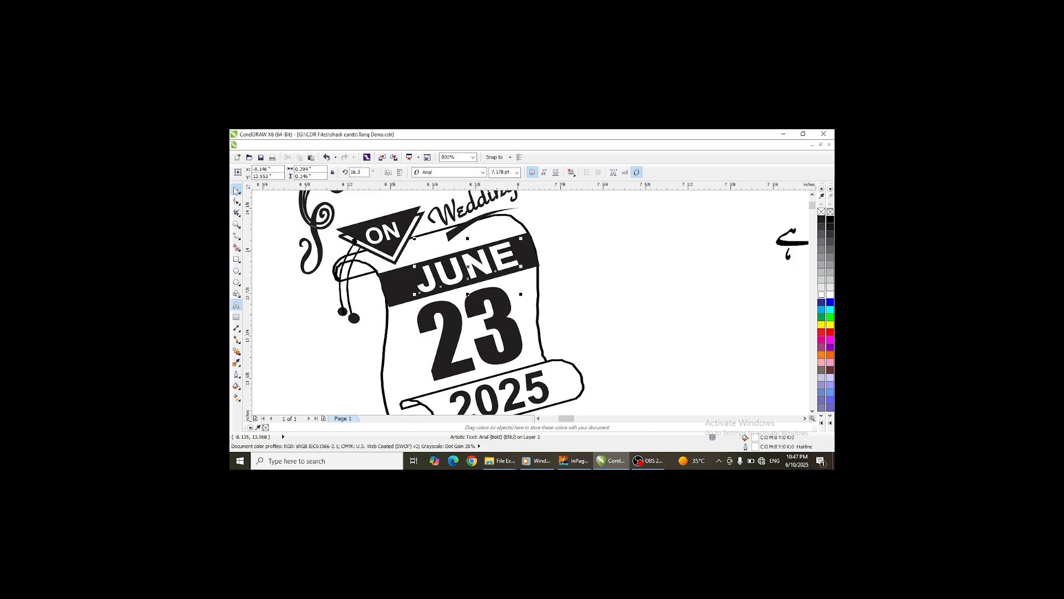
- Review the complete card layout at reduced zoom
{"action": "scroll", "coordinate": [477, 274], "scroll_direction": "down", "scroll_amount": 2}
{"action": "scroll", "coordinate": [477, 275], "scroll_direction": "down", "scroll_amount": 5}
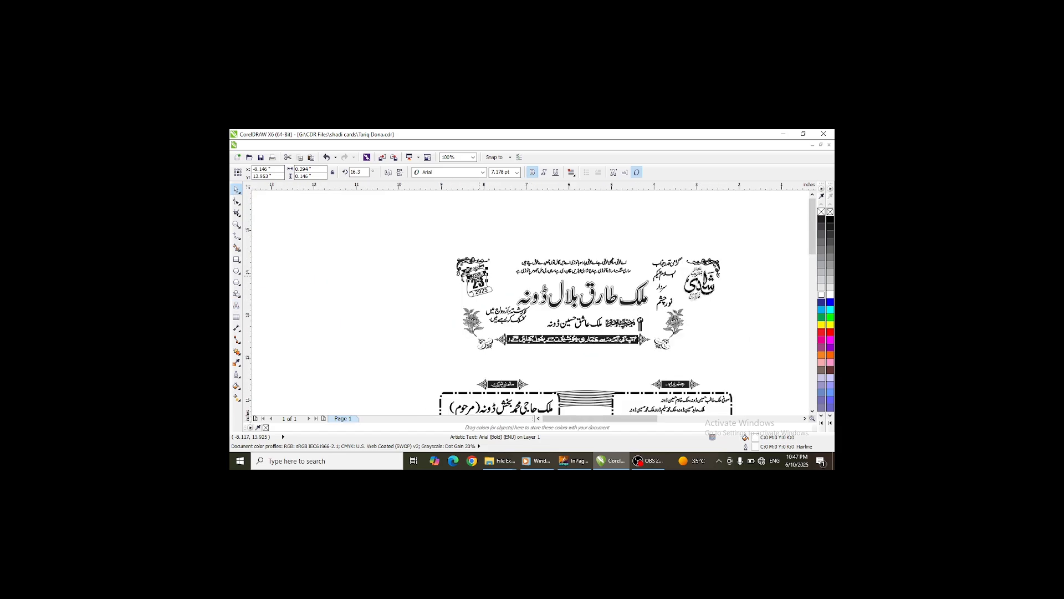
{"action": "scroll", "coordinate": [479, 256], "scroll_direction": "down", "scroll_amount": 1}
{"action": "scroll", "coordinate": [477, 249], "scroll_direction": "down", "scroll_amount": 1}
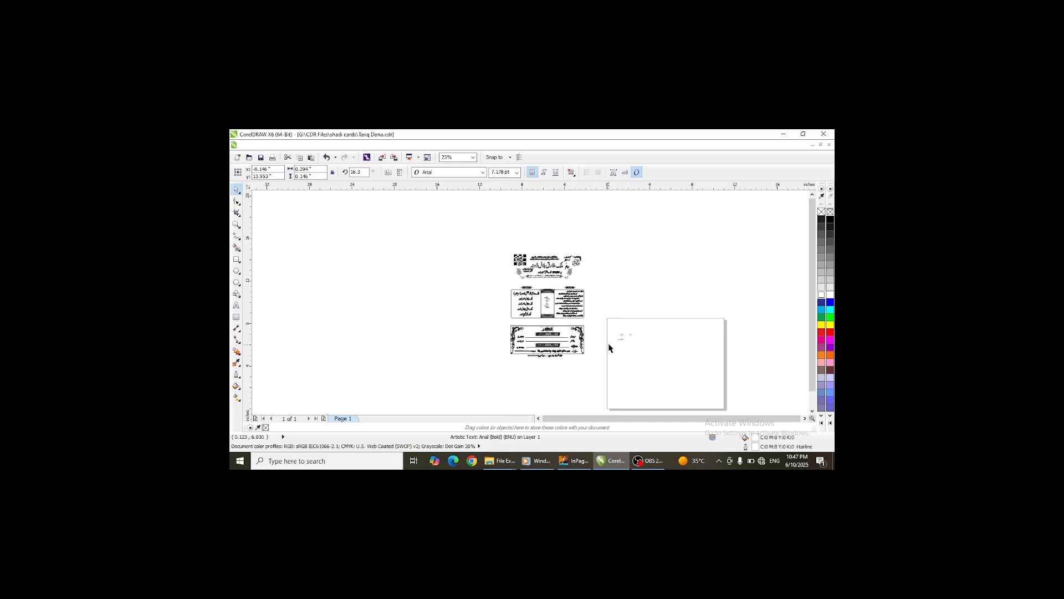
{"action": "scroll", "coordinate": [616, 346], "scroll_direction": "up", "scroll_amount": 2}
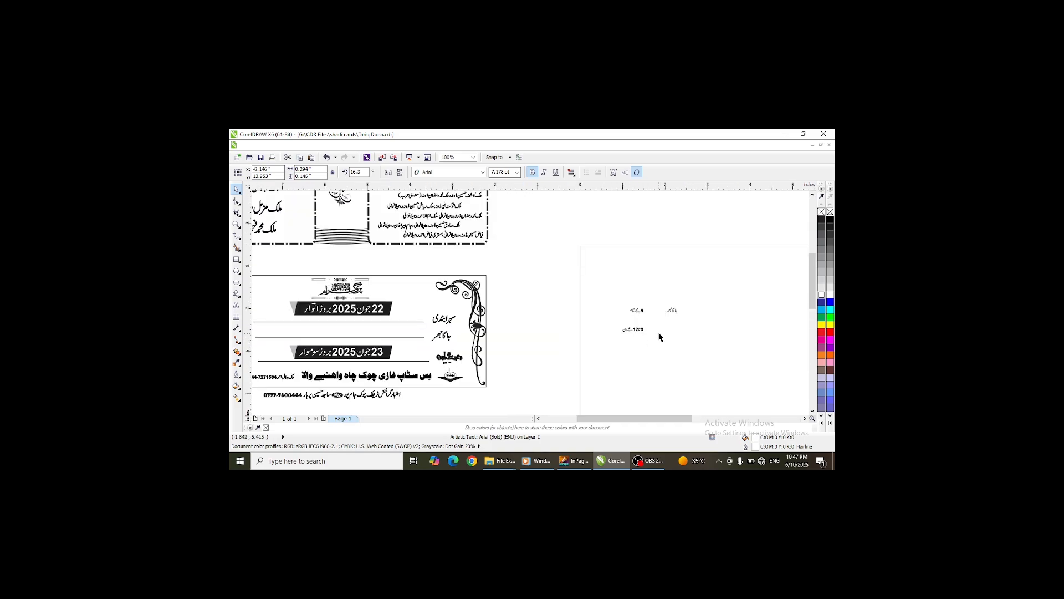
{"action": "scroll", "coordinate": [659, 337], "scroll_direction": "down", "scroll_amount": 1}
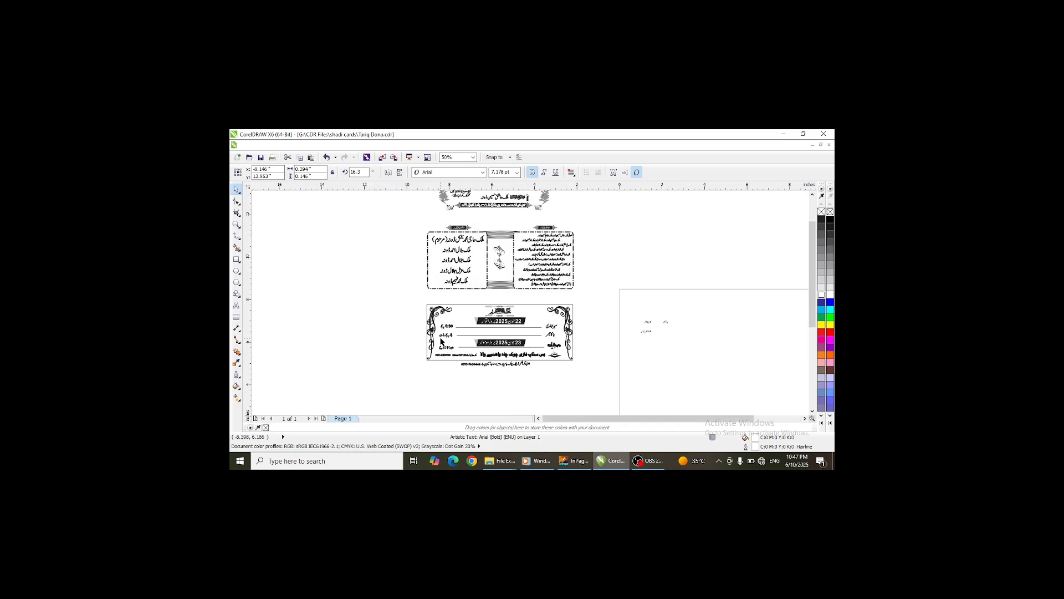
{"action": "scroll", "coordinate": [442, 341], "scroll_direction": "up", "scroll_amount": 1}
{"action": "scroll", "coordinate": [623, 325], "scroll_direction": "down", "scroll_amount": 1}
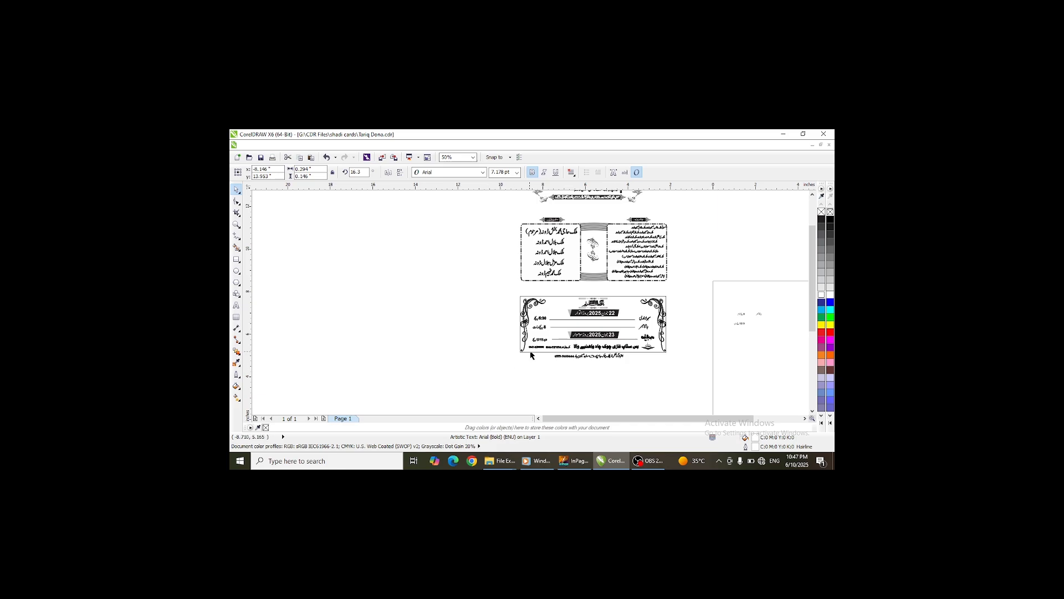
- Delete the old time text from the third event row of the lower card panel
{"action": "scroll", "coordinate": [558, 347], "scroll_direction": "up", "scroll_amount": 2}
{"action": "left_click", "coordinate": [483, 316]}
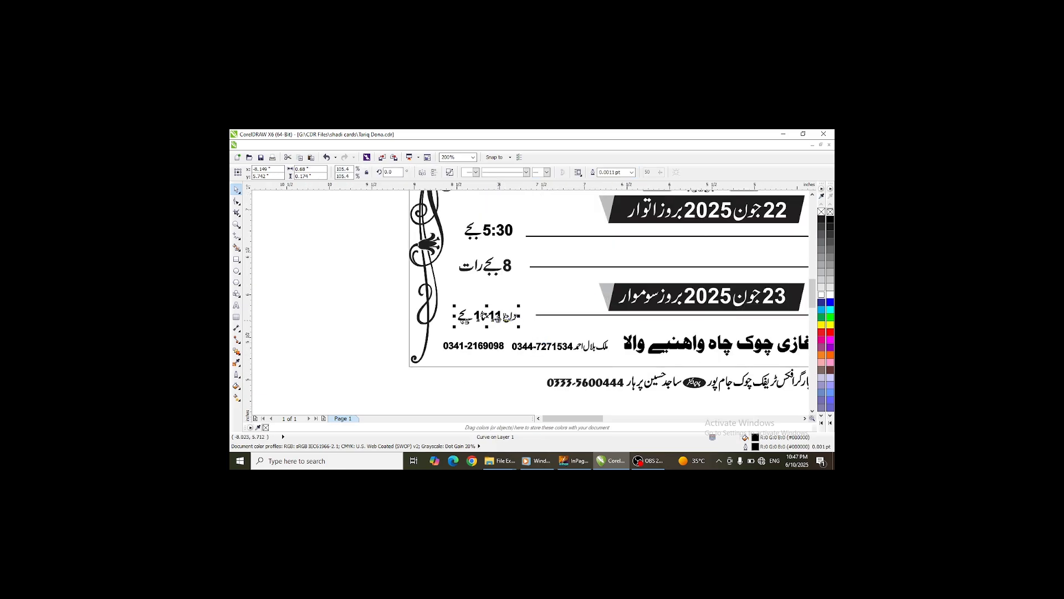
{"action": "key", "text": "Delete"}
{"action": "scroll", "coordinate": [420, 319], "scroll_direction": "down", "scroll_amount": 2}
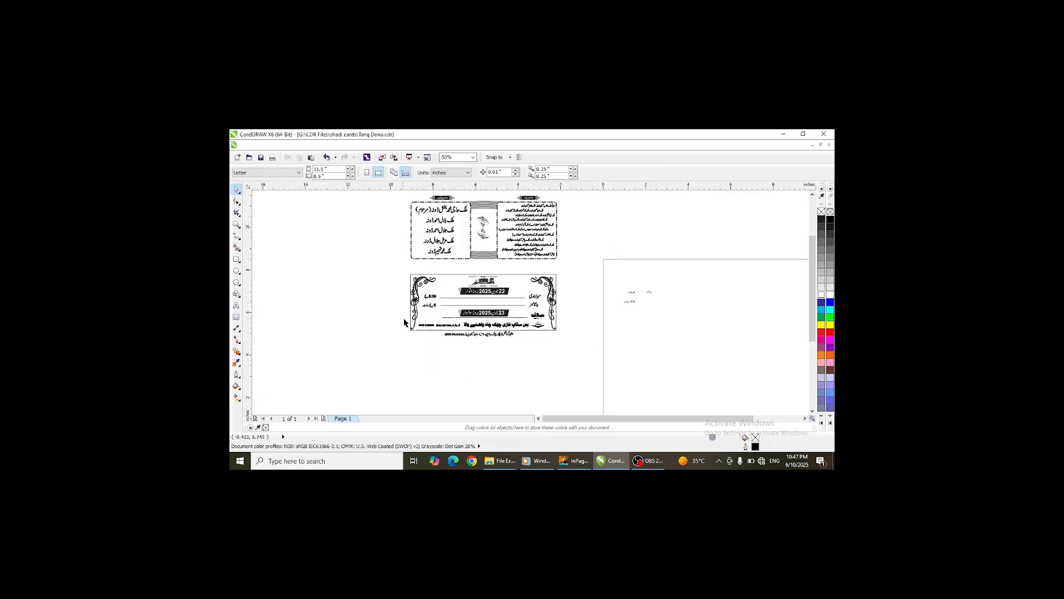
- Bring the 9 تا 12 بجے دن time text from the side page into the third event row and enlarge it
{"action": "left_click_drag", "start_coordinate": [631, 302], "coordinate": [430, 314]}
{"action": "scroll", "coordinate": [430, 316], "scroll_direction": "up", "scroll_amount": 4}
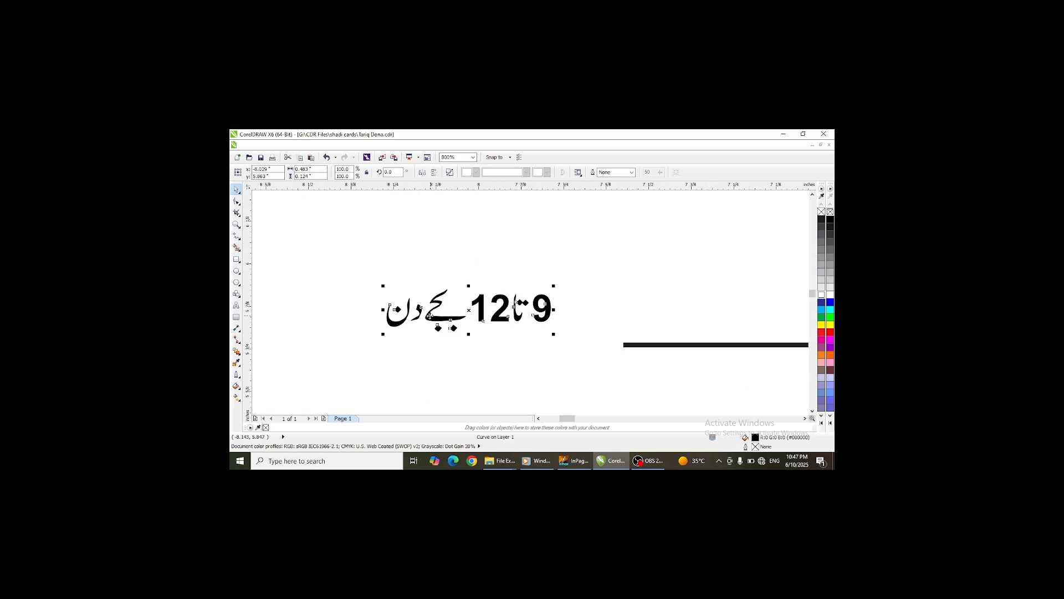
{"action": "left_click_drag", "start_coordinate": [550, 337], "coordinate": [608, 355]}
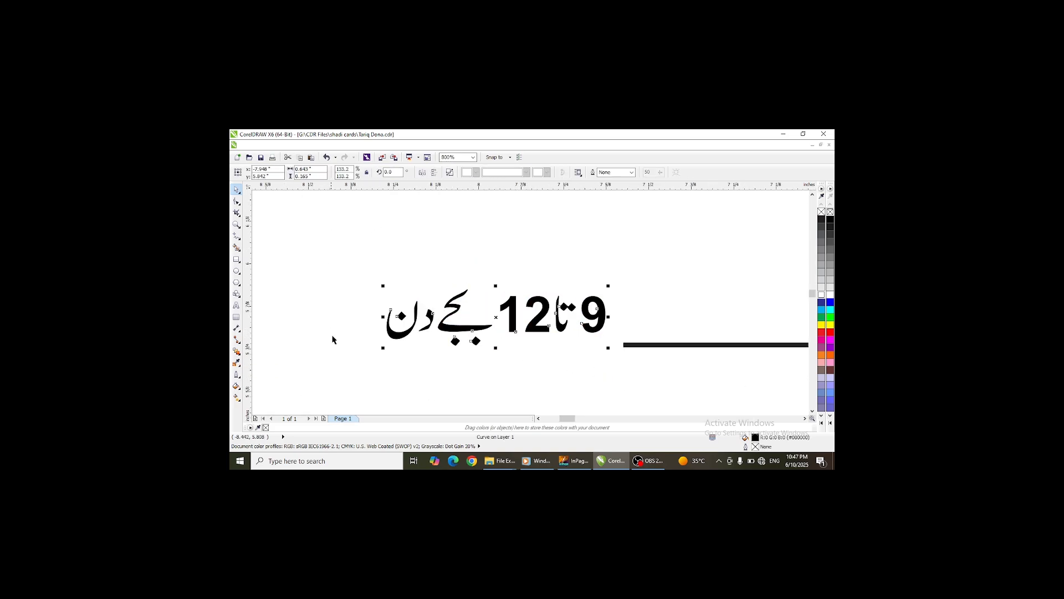
{"action": "left_click_drag", "start_coordinate": [383, 349], "coordinate": [295, 374]}
{"action": "scroll", "coordinate": [449, 288], "scroll_direction": "down", "scroll_amount": 2}
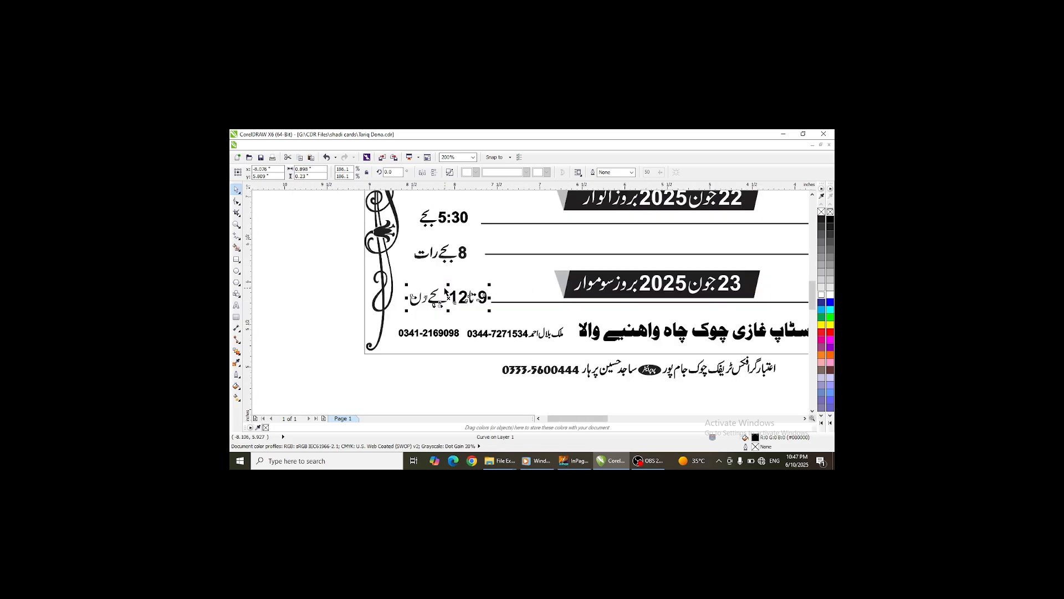
{"action": "scroll", "coordinate": [482, 295], "scroll_direction": "down", "scroll_amount": 1}
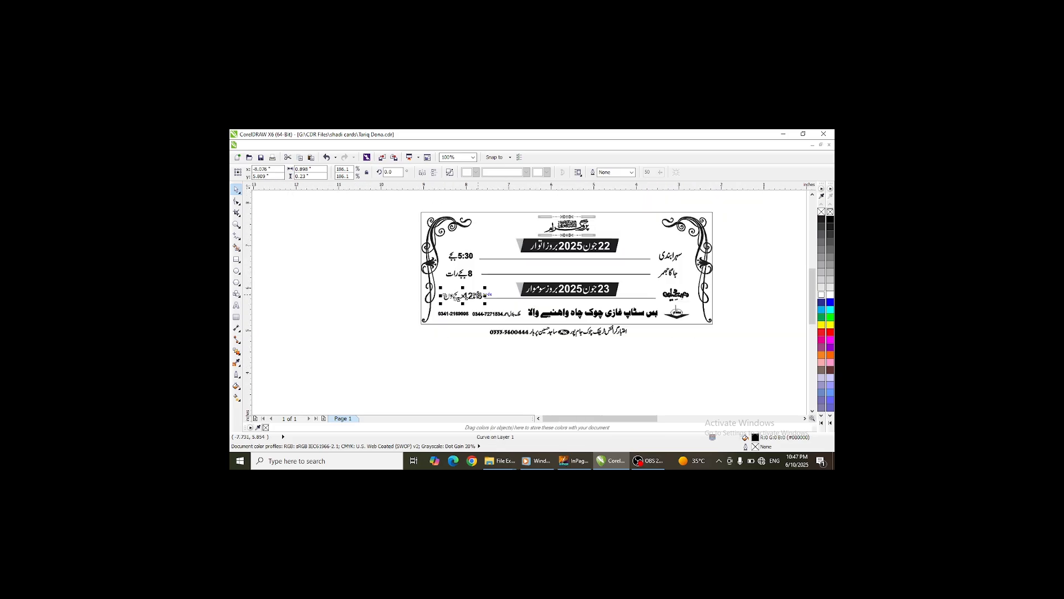
- Nudge the third event row's separator line slightly down
{"action": "scroll", "coordinate": [604, 304], "scroll_direction": "up", "scroll_amount": 1}
{"action": "left_click", "coordinate": [621, 297]}
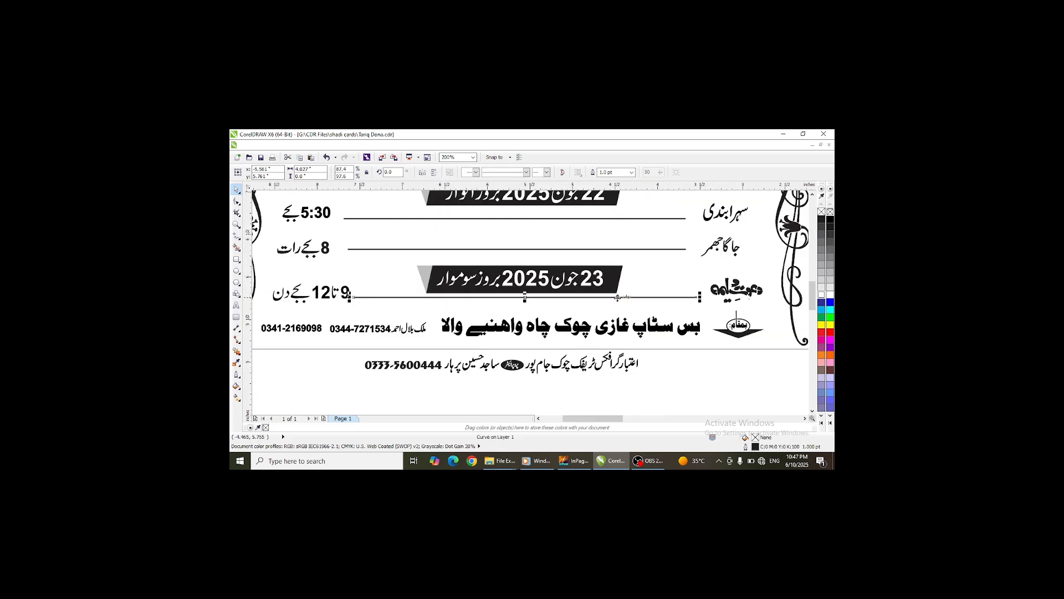
{"action": "left_click_drag", "start_coordinate": [618, 297], "coordinate": [618, 301]}
- Move the third row's event label and the 9 تا 12 time text slightly down to line up with the separator
{"action": "left_click", "coordinate": [745, 294]}
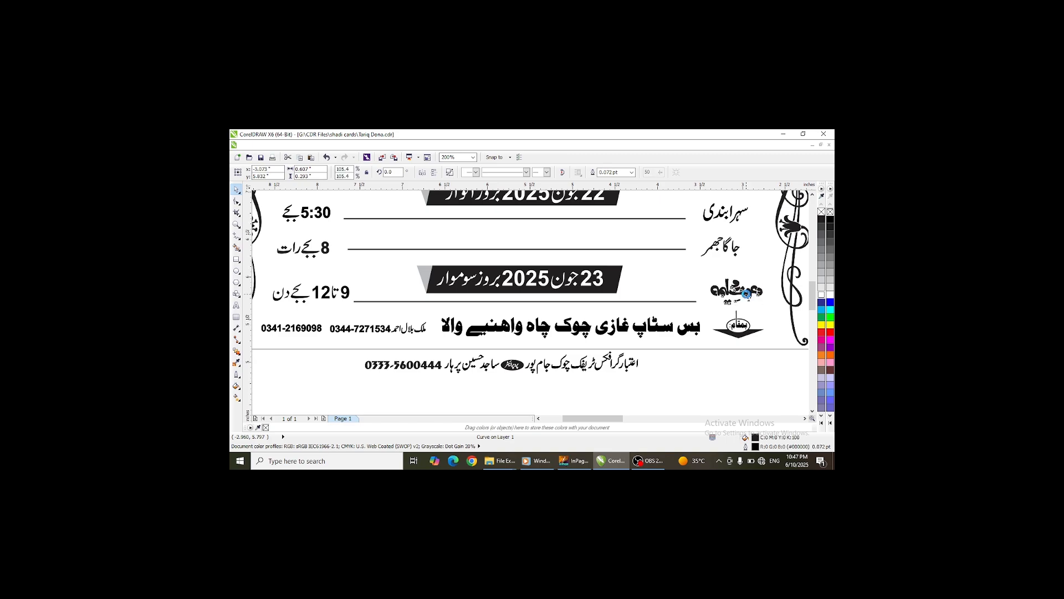
{"action": "left_click_drag", "start_coordinate": [746, 295], "coordinate": [745, 299]}
{"action": "left_click", "coordinate": [347, 302]}
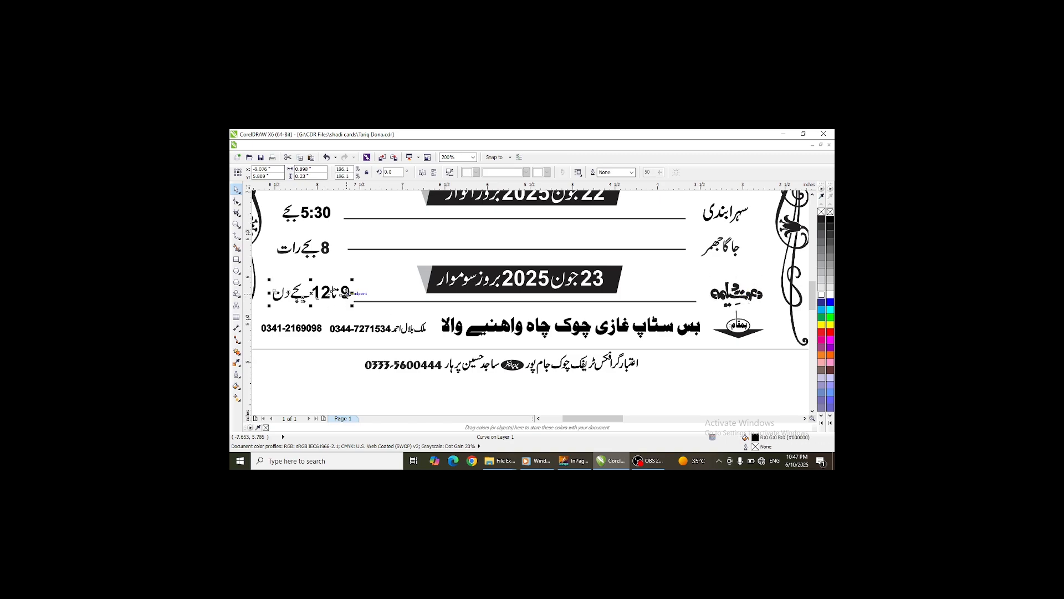
{"action": "left_click_drag", "start_coordinate": [346, 302], "coordinate": [346, 307]}
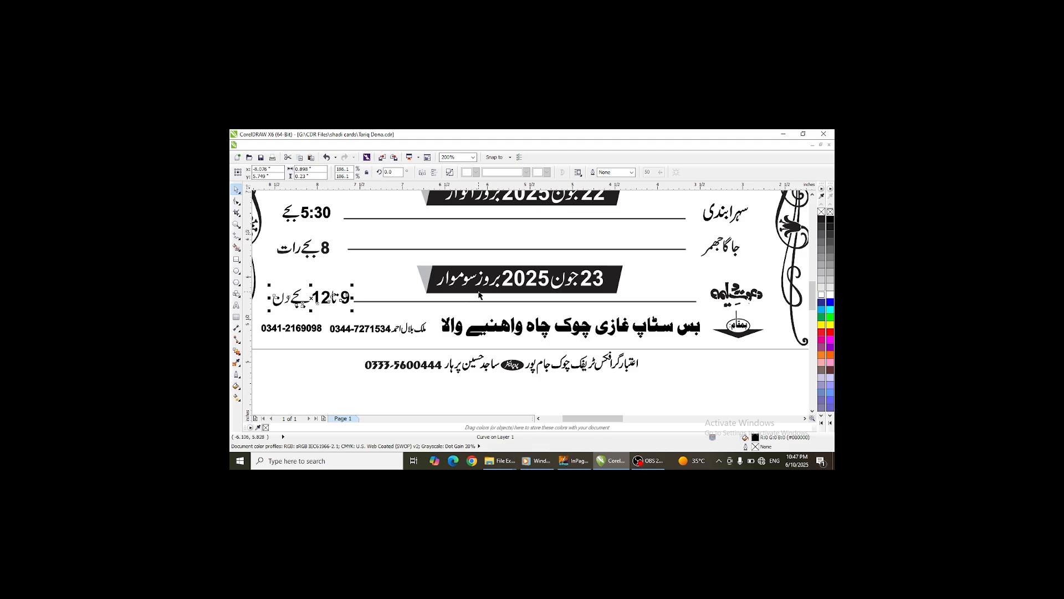
- Select all three card panels and group them together
{"action": "scroll", "coordinate": [480, 295], "scroll_direction": "down", "scroll_amount": 3}
{"action": "left_click_drag", "start_coordinate": [437, 320], "coordinate": [548, 198]}
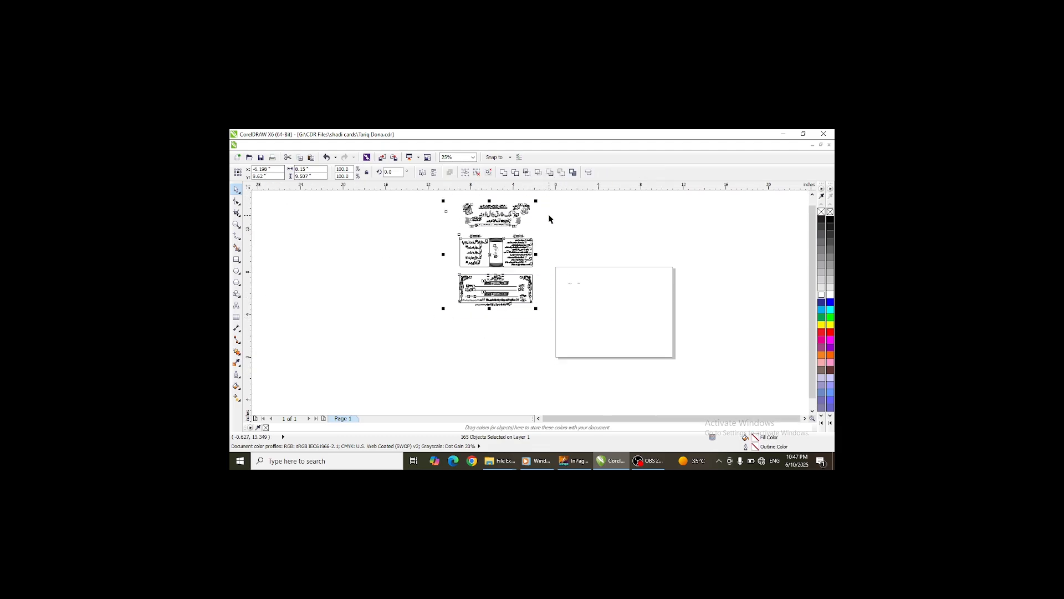
{"action": "left_click", "coordinate": [466, 172]}
{"action": "left_click", "coordinate": [247, 145]}
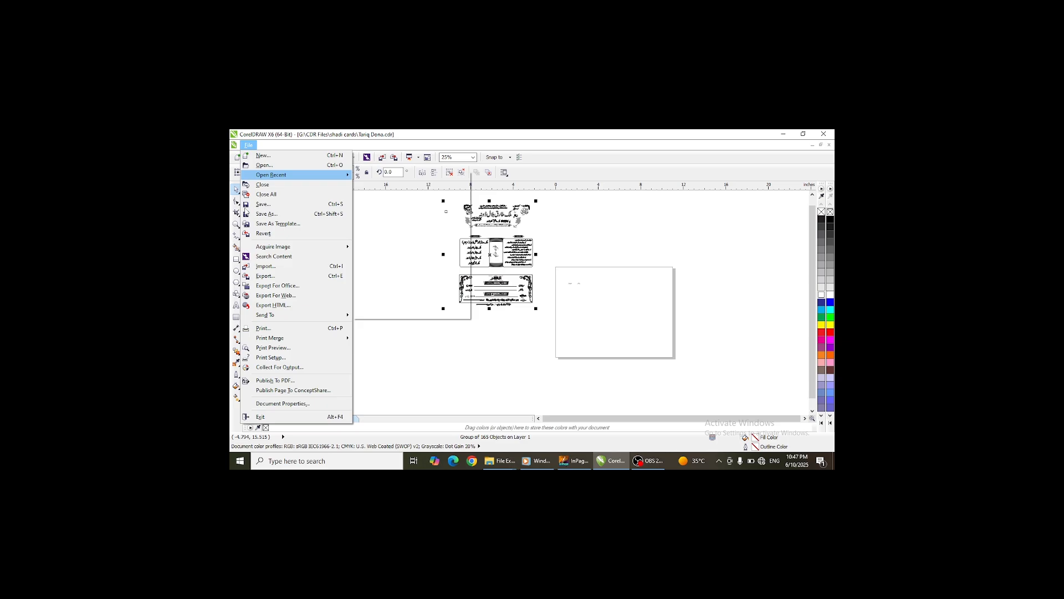
{"action": "left_click", "coordinate": [267, 283]}
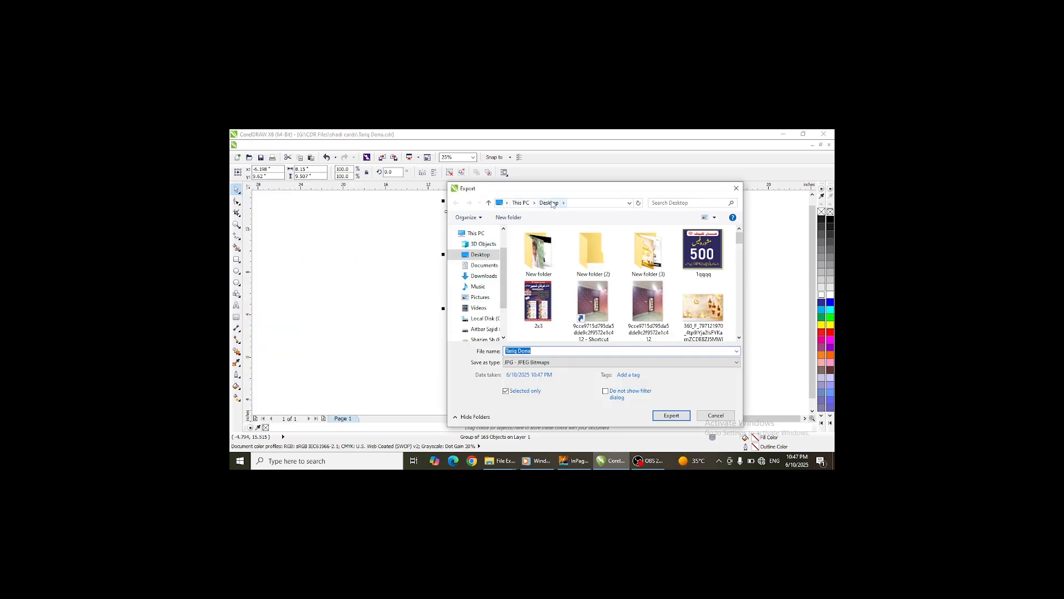
{"action": "left_click", "coordinate": [662, 417]}
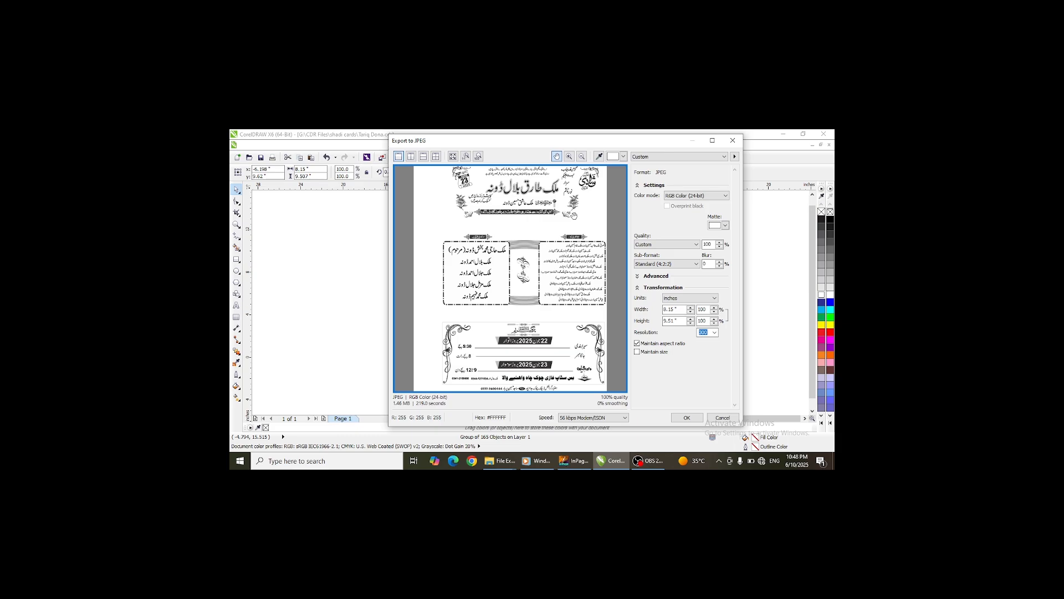
{"action": "left_click", "coordinate": [733, 140]}
- Select all card objects and switch the display to Wireframe view to inspect hidden outlines
{"action": "left_click_drag", "start_coordinate": [425, 199], "coordinate": [454, 284]}
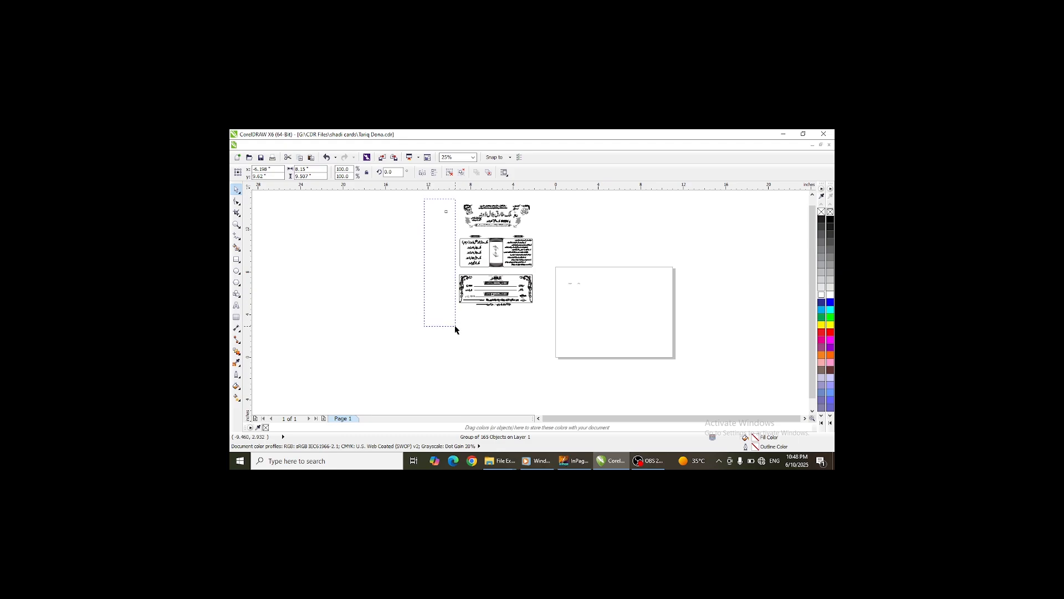
{"action": "key", "text": "ctrl+a"}
{"action": "left_click_drag", "start_coordinate": [424, 199], "coordinate": [450, 239]}
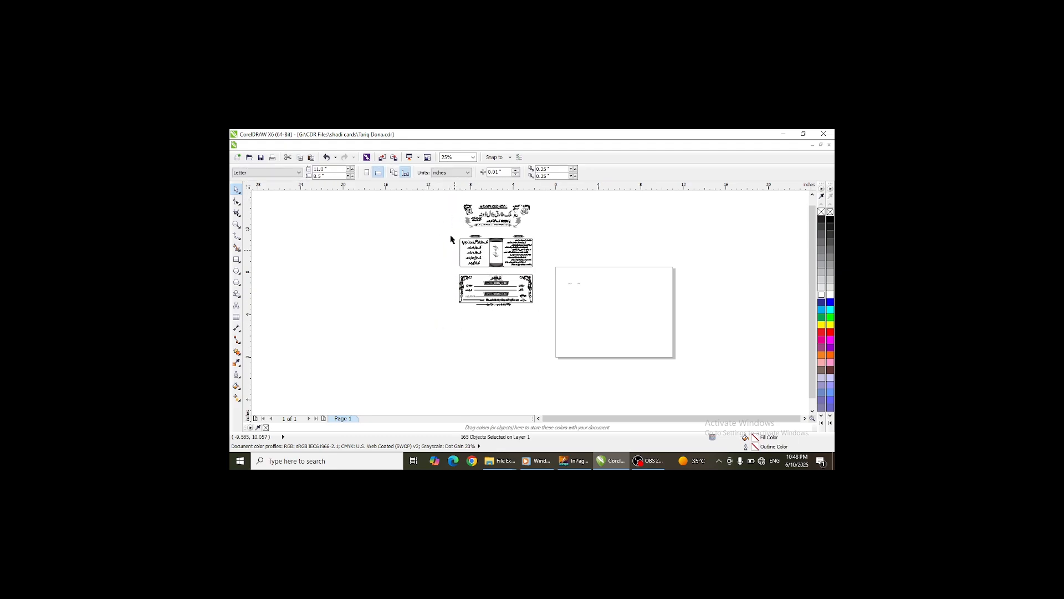
{"action": "left_click_drag", "start_coordinate": [413, 204], "coordinate": [452, 283]}
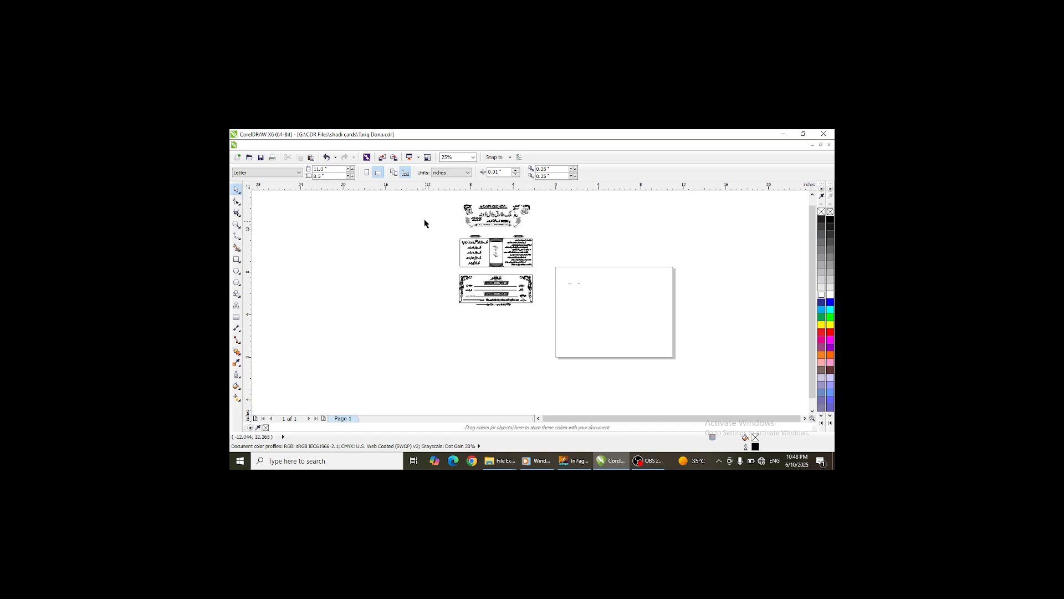
{"action": "left_click_drag", "start_coordinate": [415, 202], "coordinate": [566, 329]}
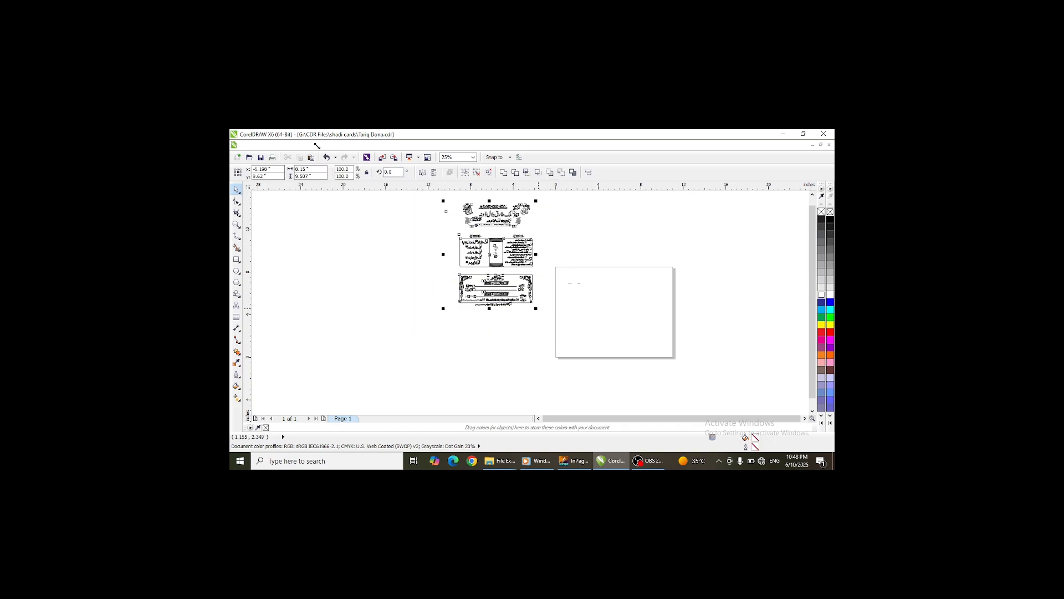
{"action": "left_click", "coordinate": [309, 146]}
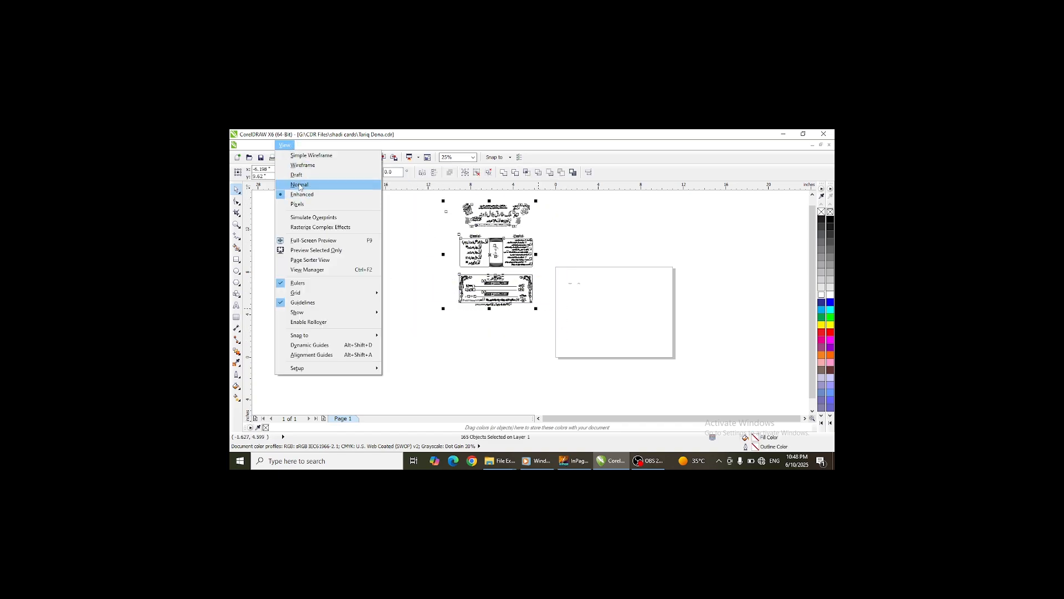
{"action": "left_click", "coordinate": [300, 166]}
- Move the stray frame rectangle onto the header panel and nudge it into alignment around it
{"action": "scroll", "coordinate": [448, 203], "scroll_direction": "up", "scroll_amount": 2}
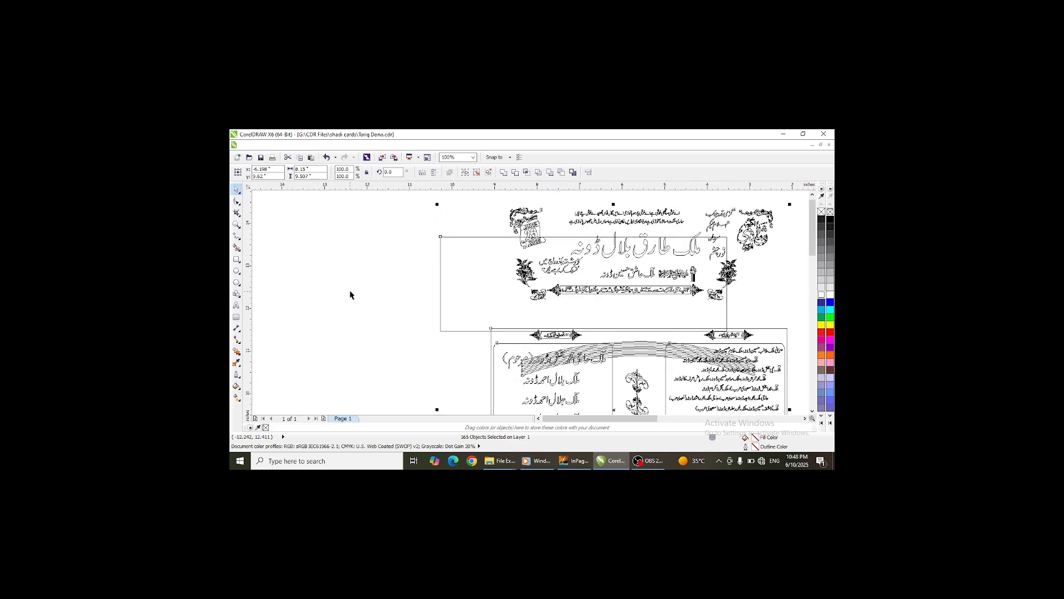
{"action": "left_click", "coordinate": [438, 336]}
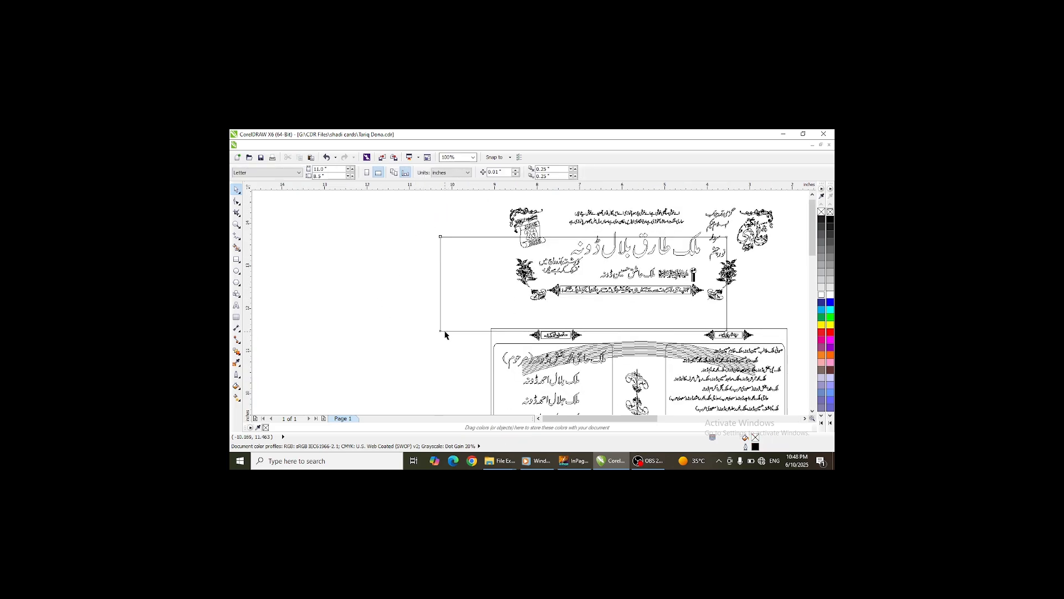
{"action": "left_click", "coordinate": [442, 331]}
{"action": "scroll", "coordinate": [443, 331], "scroll_direction": "down", "scroll_amount": 2}
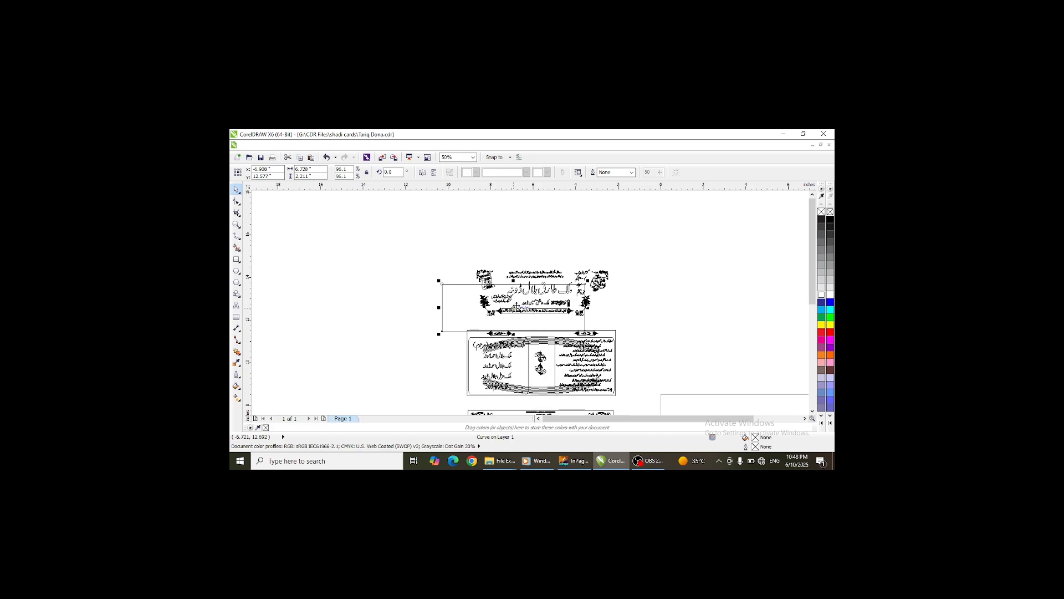
{"action": "left_click_drag", "start_coordinate": [514, 309], "coordinate": [540, 292]}
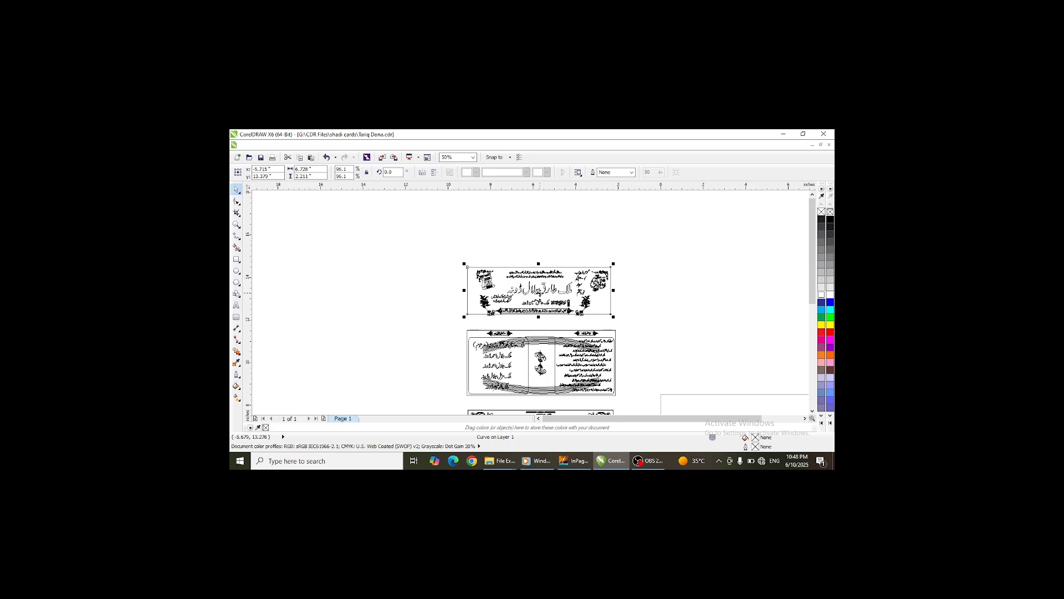
{"action": "key", "text": "Right"}
{"action": "key", "text": "Down"}
{"action": "key", "text": "Down"}
{"action": "key", "text": "Down"}
{"action": "key", "text": "Down"}
{"action": "key", "text": "Down"}
{"action": "key", "text": "Down"}
{"action": "key", "text": "Down"}
{"action": "key", "text": "Down"}
{"action": "key", "text": "Down"}
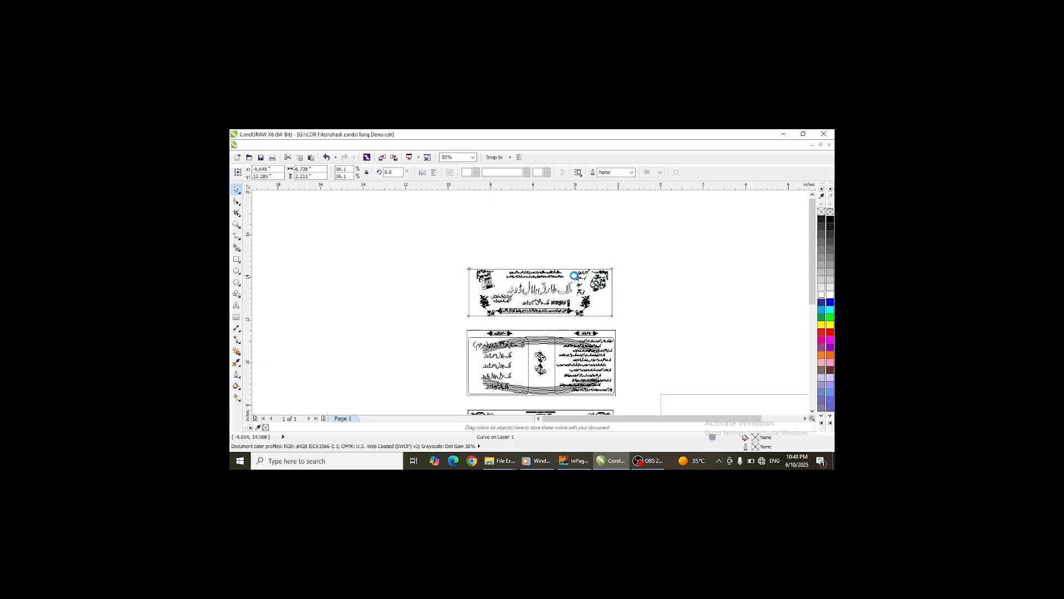
{"action": "key", "text": "Right"}
{"action": "key", "text": "Right"}
{"action": "scroll", "coordinate": [586, 247], "scroll_direction": "down", "scroll_amount": 1}
{"action": "scroll", "coordinate": [570, 332], "scroll_direction": "up", "scroll_amount": 1}
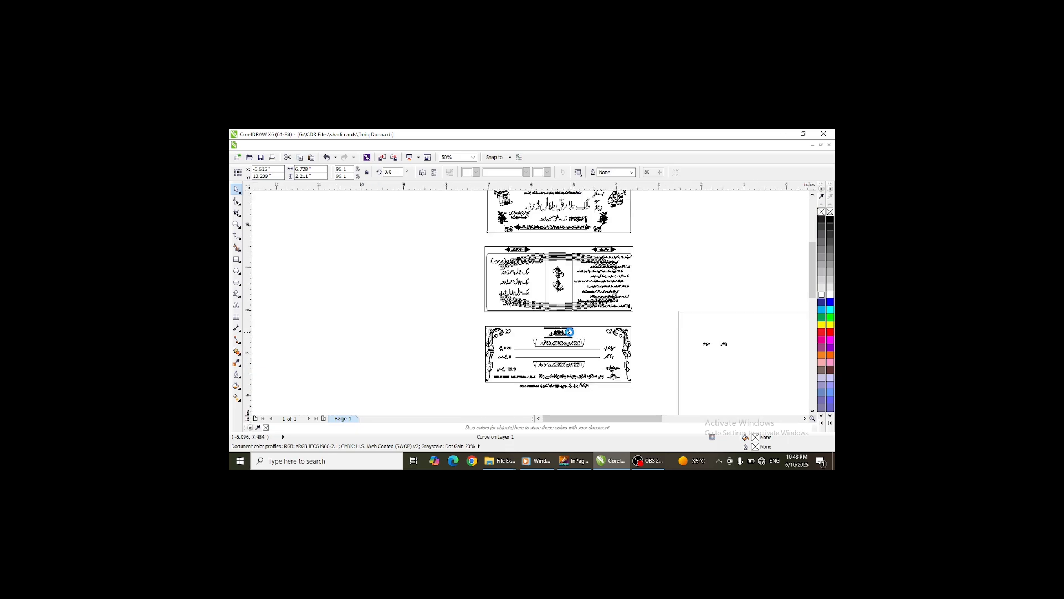
{"action": "scroll", "coordinate": [569, 332], "scroll_direction": "up", "scroll_amount": 1}
{"action": "scroll", "coordinate": [566, 329], "scroll_direction": "down", "scroll_amount": 2}
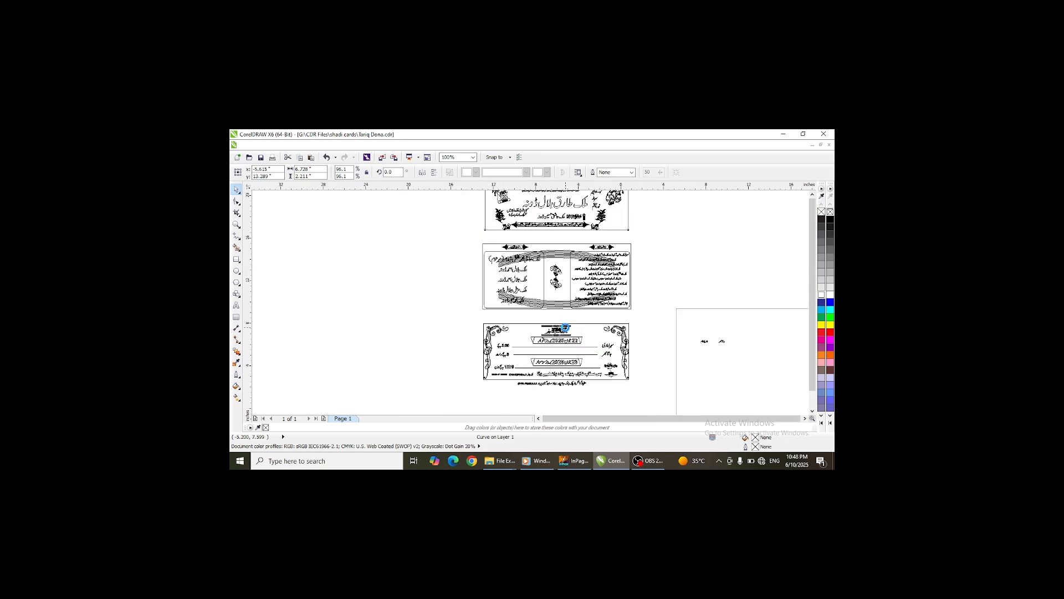
{"action": "left_click_drag", "start_coordinate": [615, 313], "coordinate": [667, 354]}
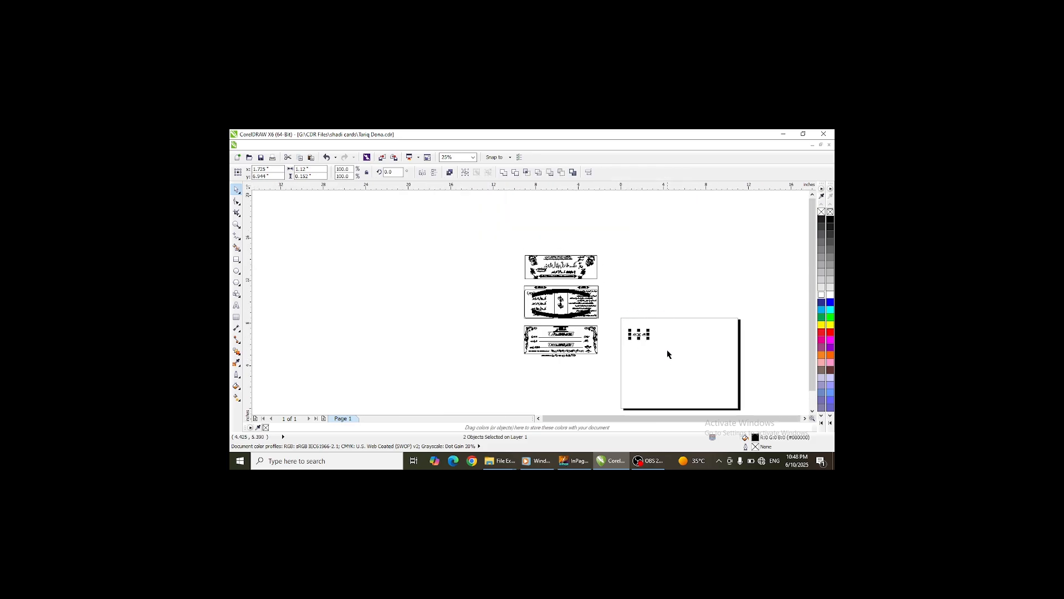
- Select all card panels, return the display to Enhanced view, and group the panels
{"action": "left_click_drag", "start_coordinate": [496, 238], "coordinate": [625, 372]}
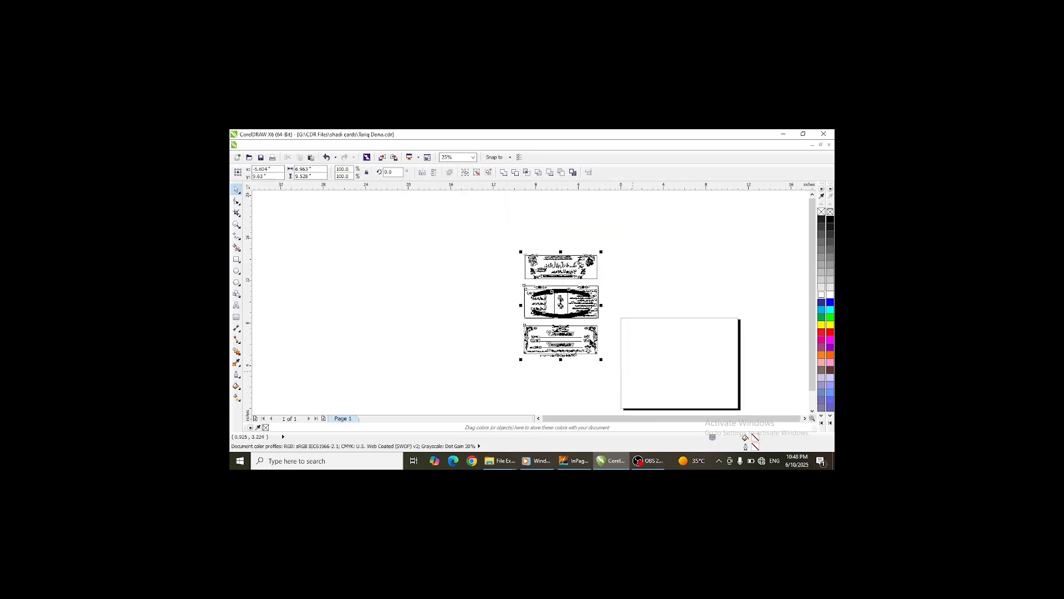
{"action": "left_click", "coordinate": [285, 145]}
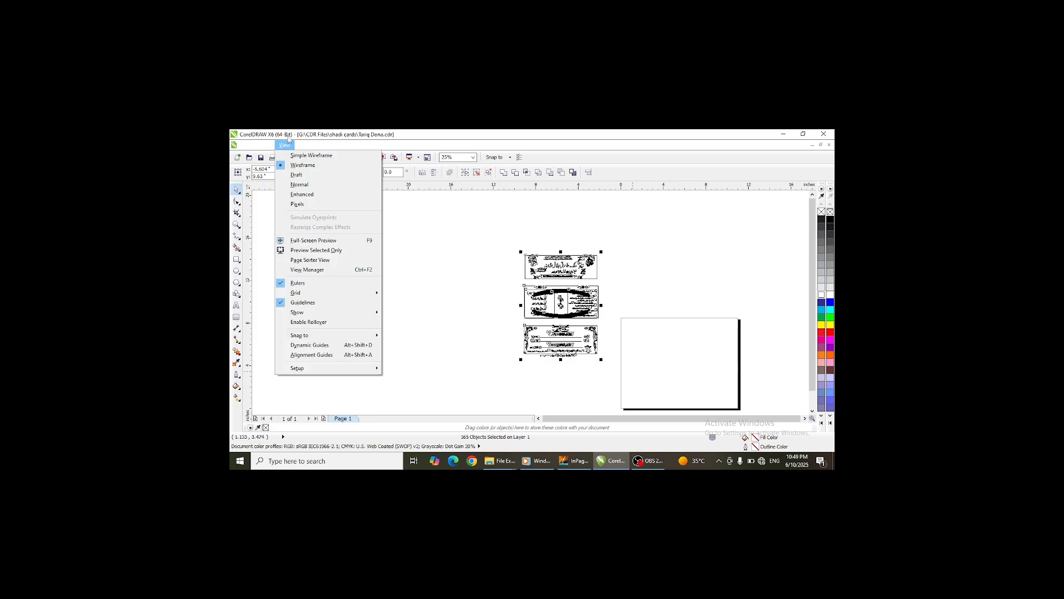
{"action": "left_click", "coordinate": [298, 195]}
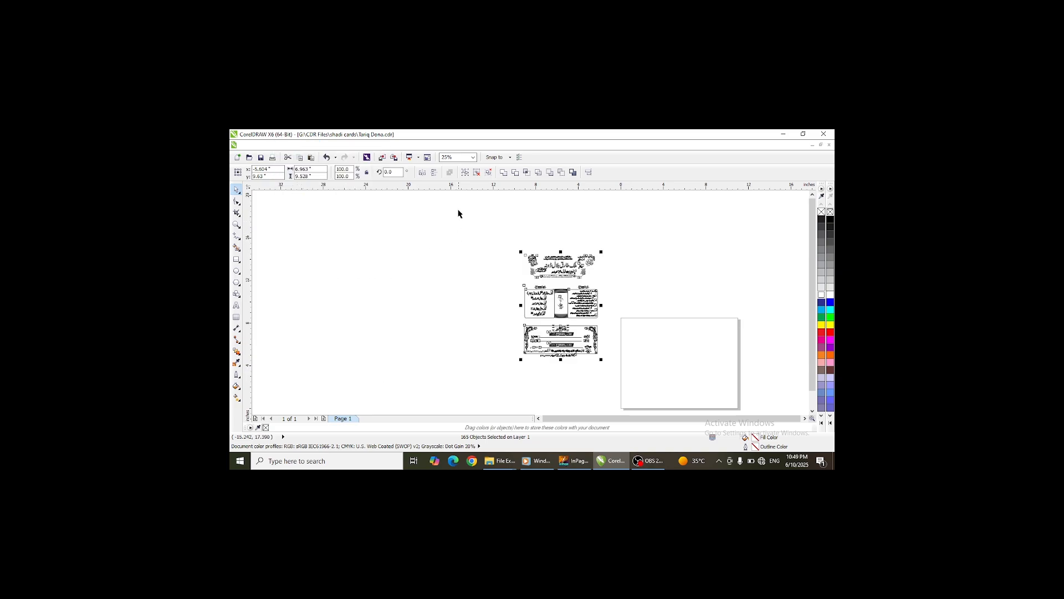
{"action": "left_click", "coordinate": [464, 172]}
- Export the selected card group as a JPG bitmap to the Desktop
{"action": "left_click", "coordinate": [248, 145]}
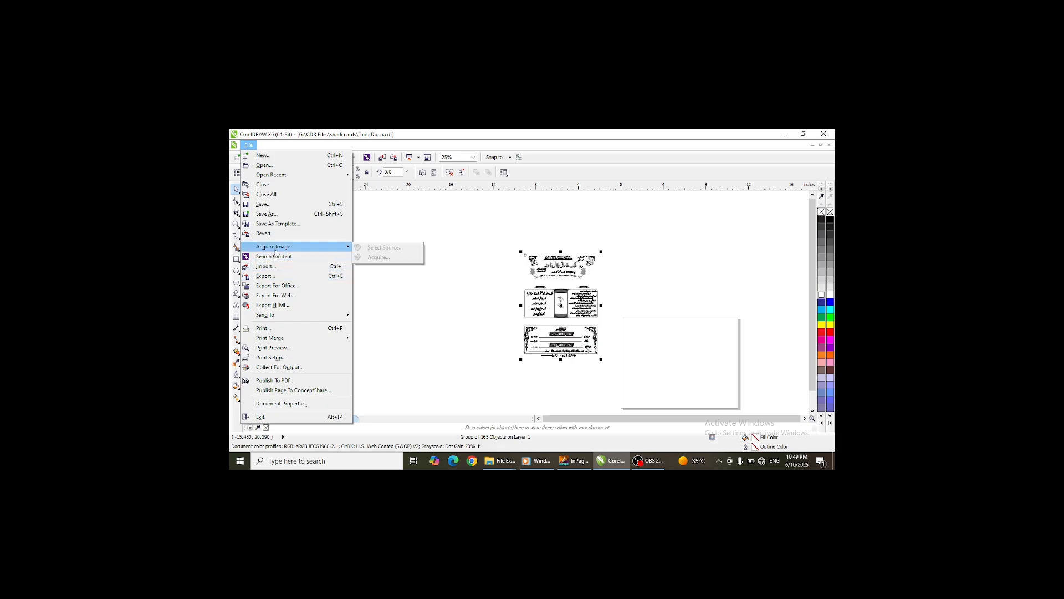
{"action": "left_click", "coordinate": [266, 276]}
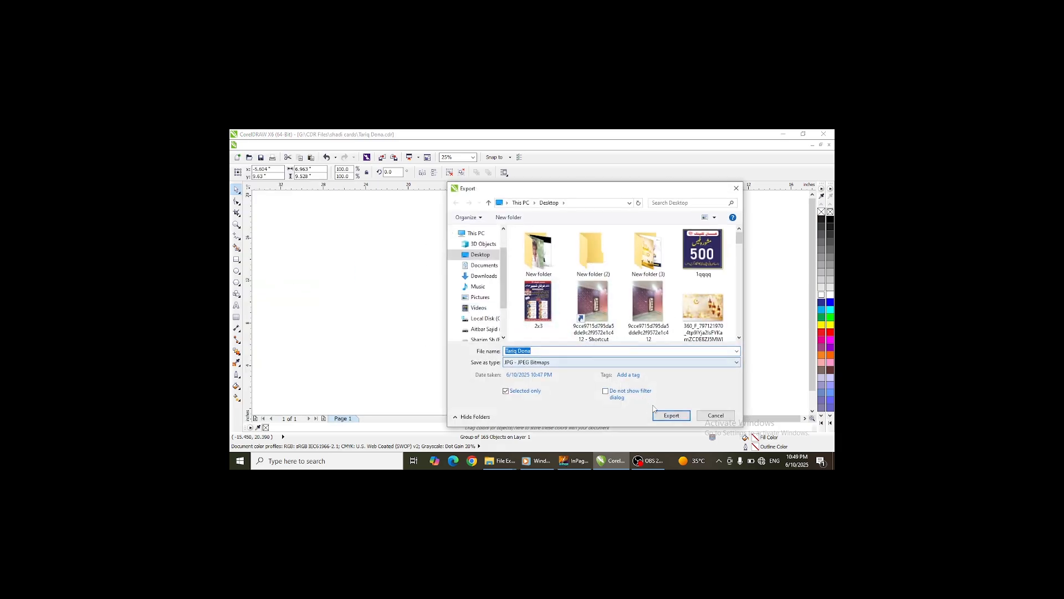
{"action": "left_click", "coordinate": [658, 414]}
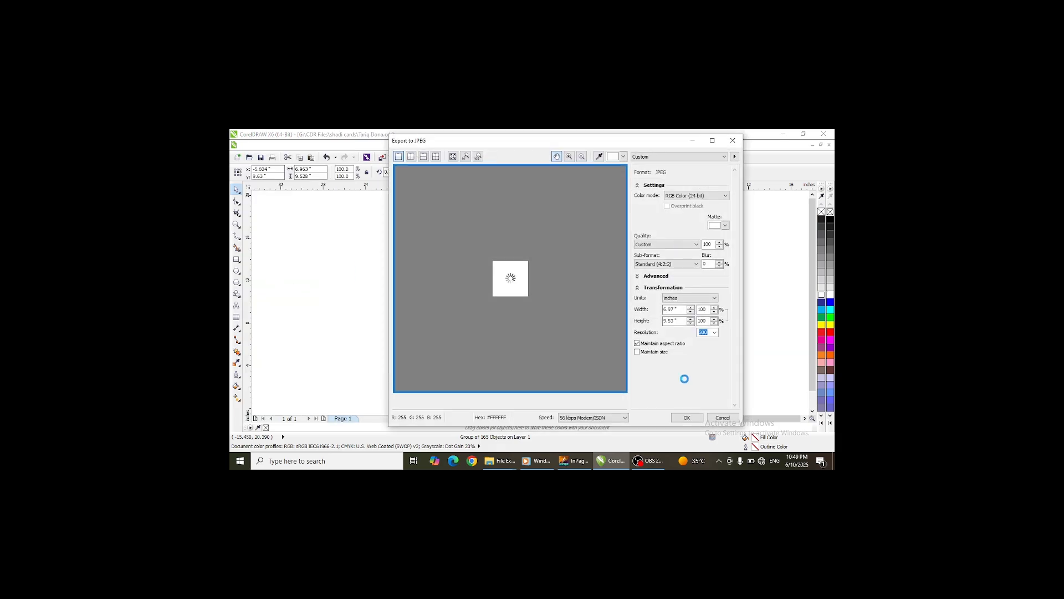